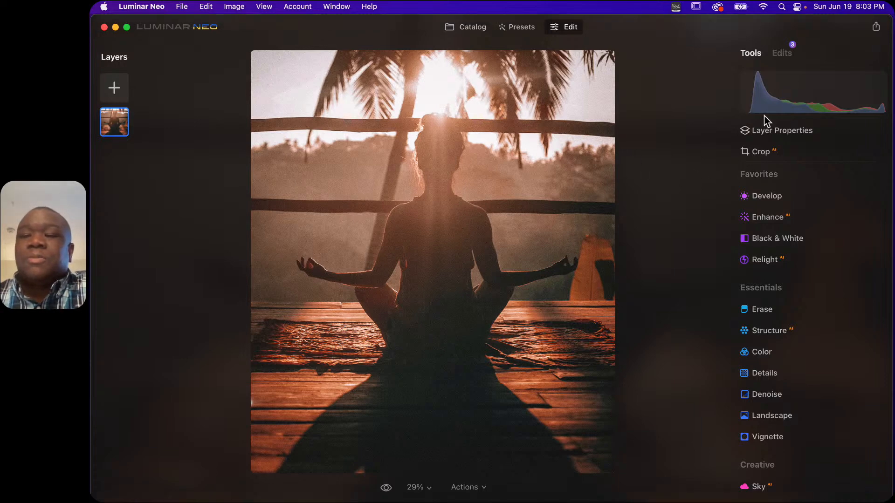
- Convert the photo to black and white with the Black & White tool and check the wooden deck at 100% zoom
mouse_move(763, 112)
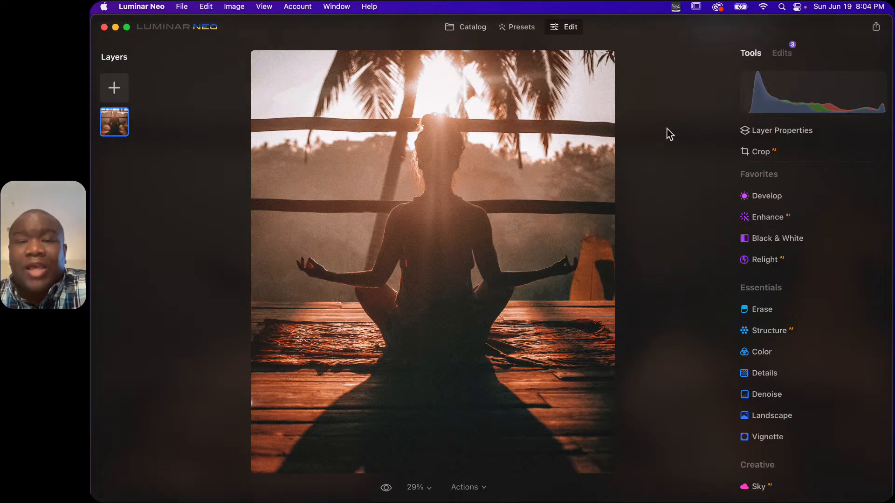
left_click(756, 239)
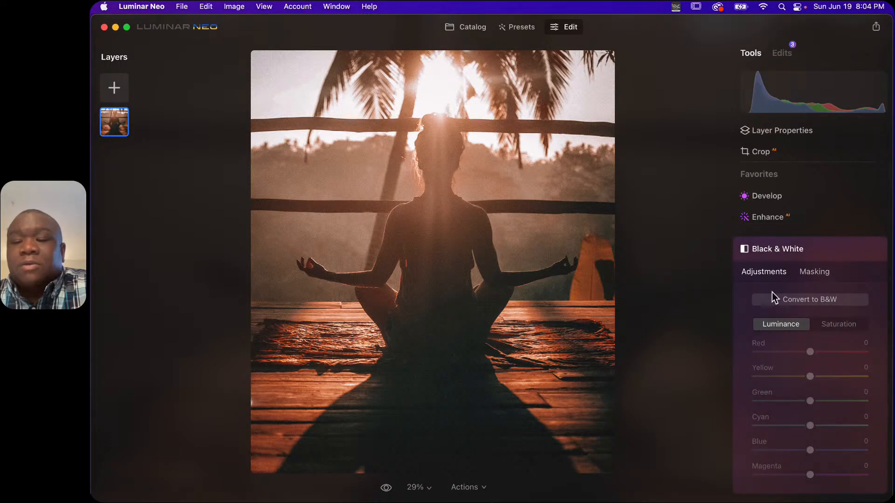
left_click(849, 301)
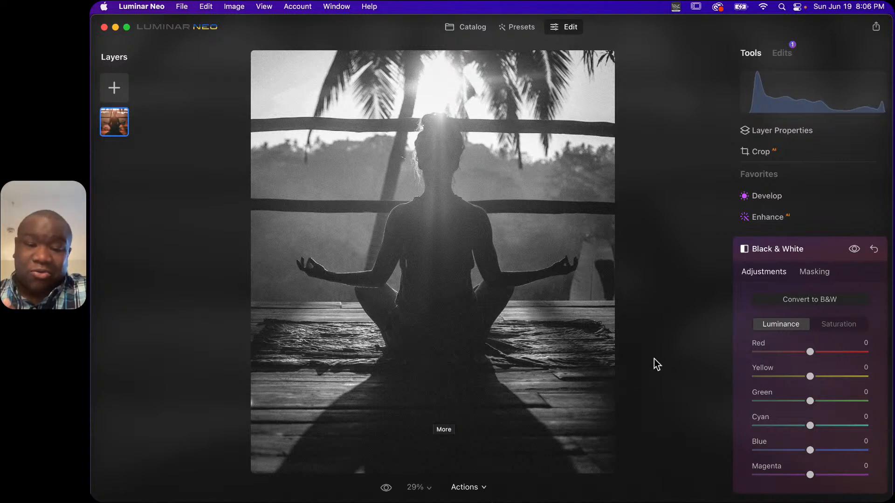
left_click(564, 354)
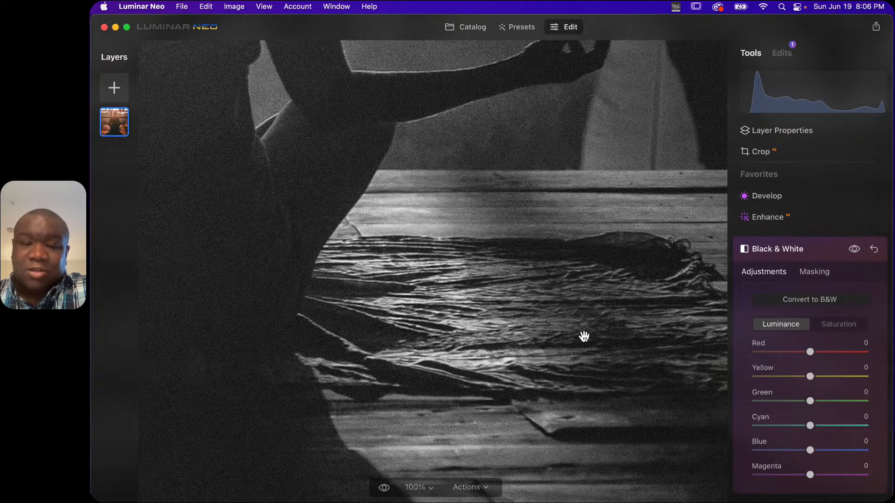
left_click(450, 301)
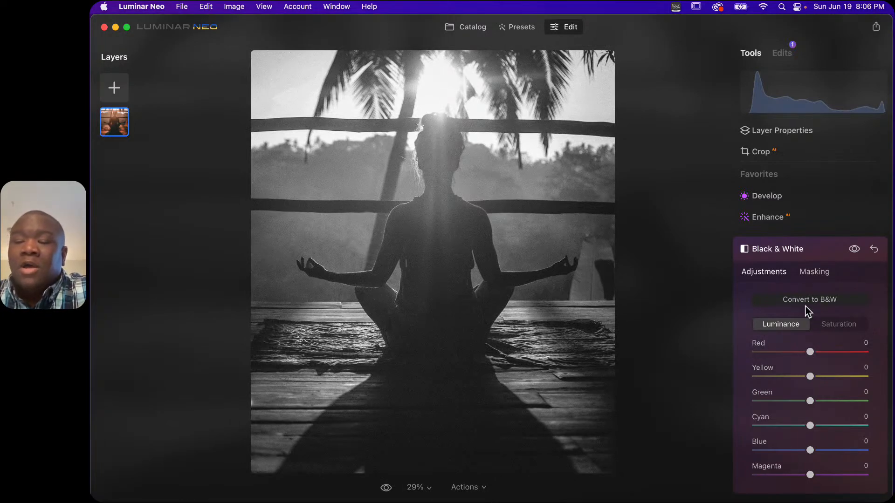
scroll(812, 368, "down", 3)
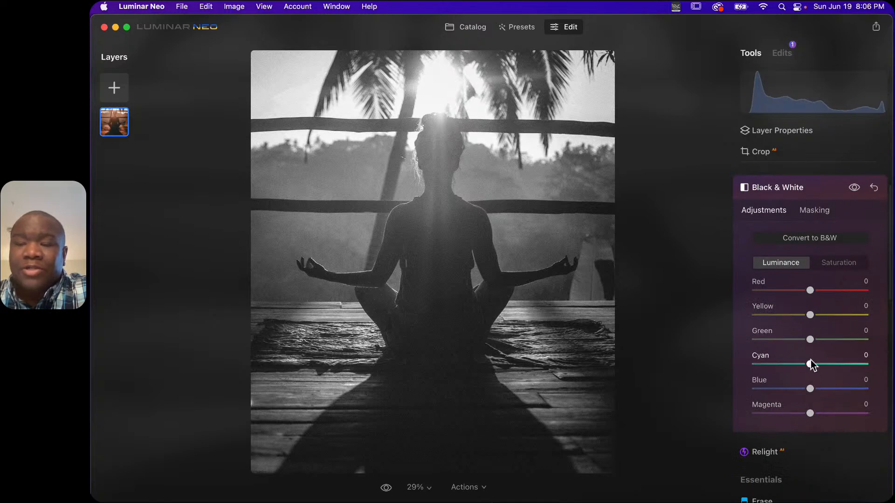
scroll(805, 308, "up", 2)
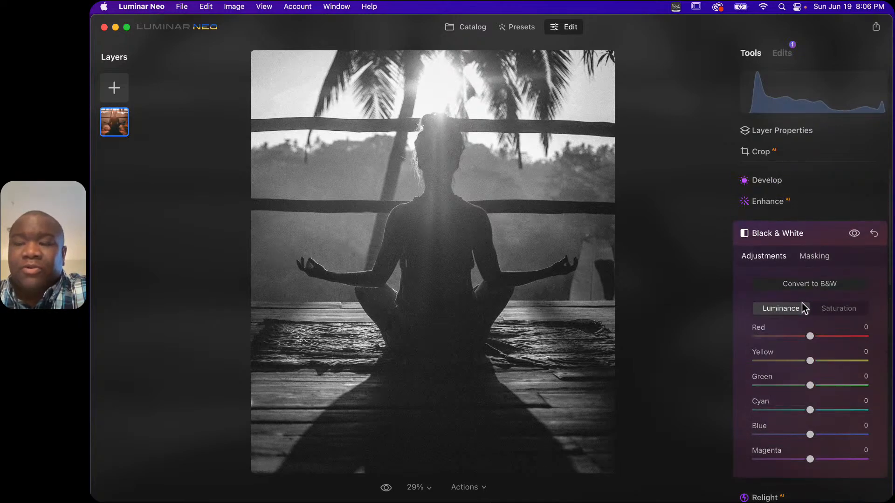
left_click(792, 238)
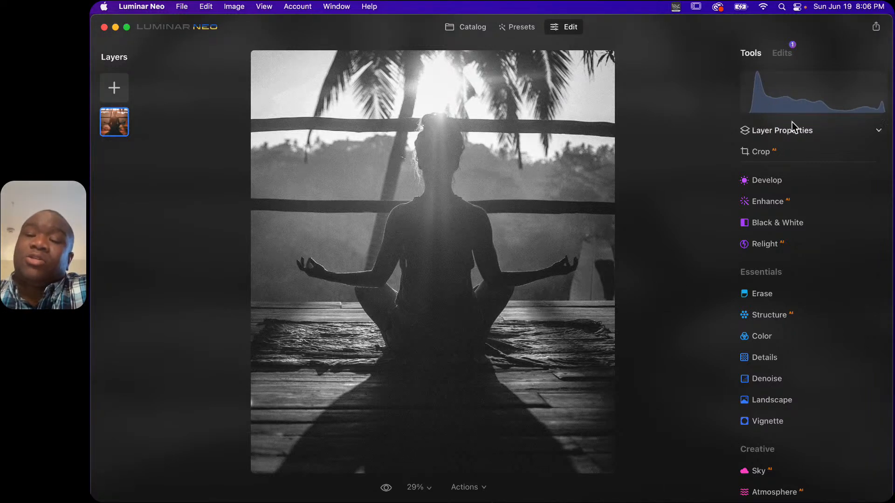
- Set Blacks to -61 in the Develop tool's Blacks & Whites adjustments
mouse_move(764, 113)
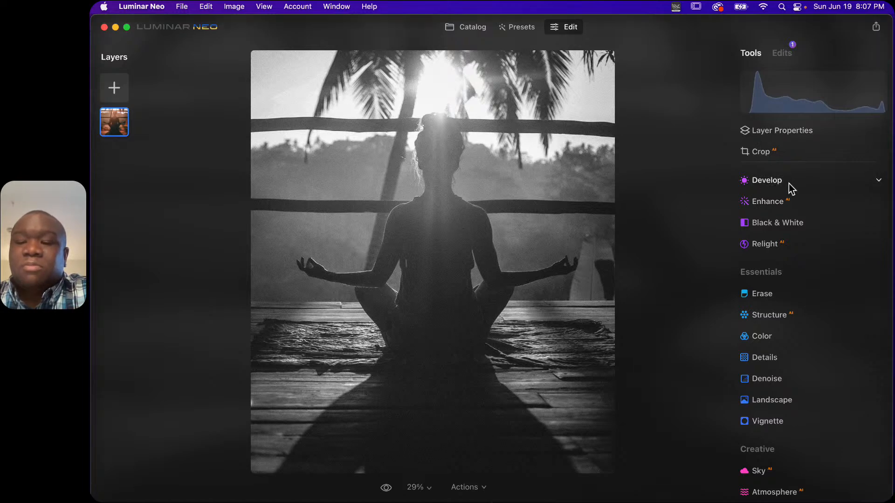
left_click(820, 183)
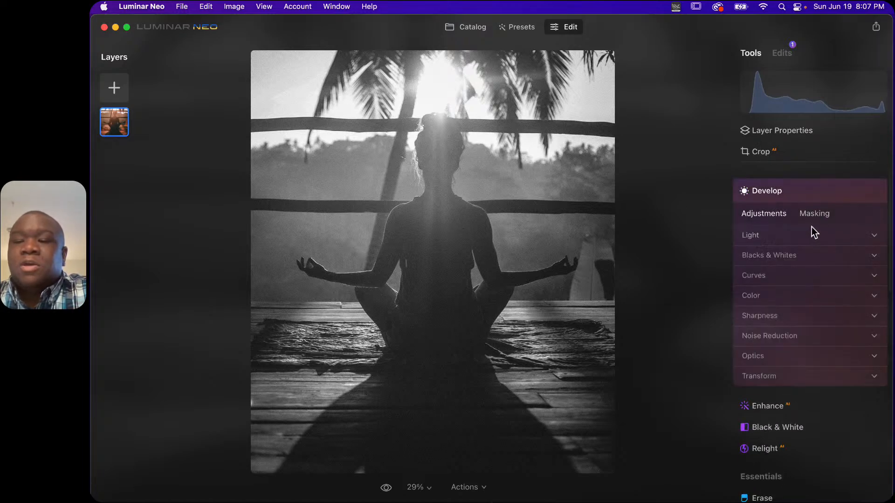
left_click(796, 194)
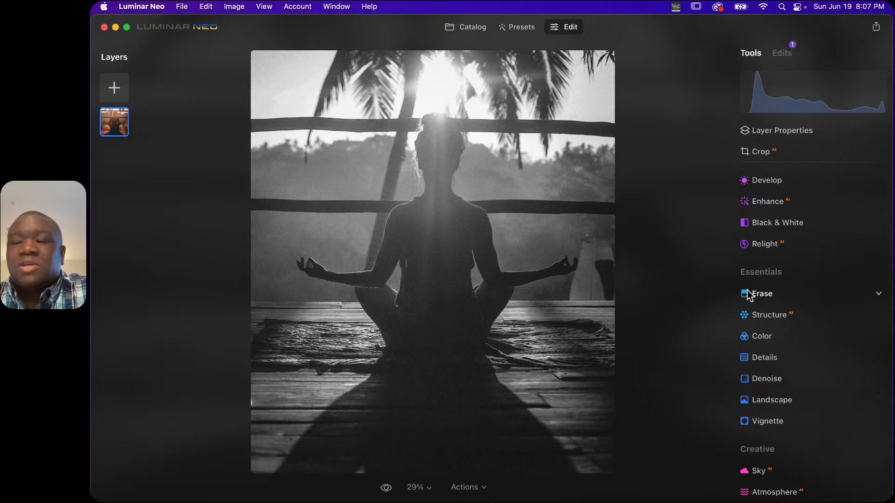
left_click(768, 186)
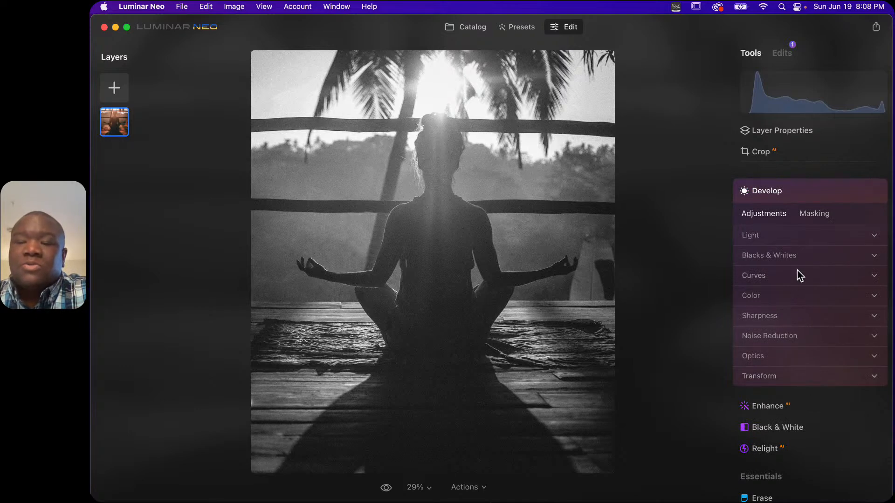
left_click(810, 236)
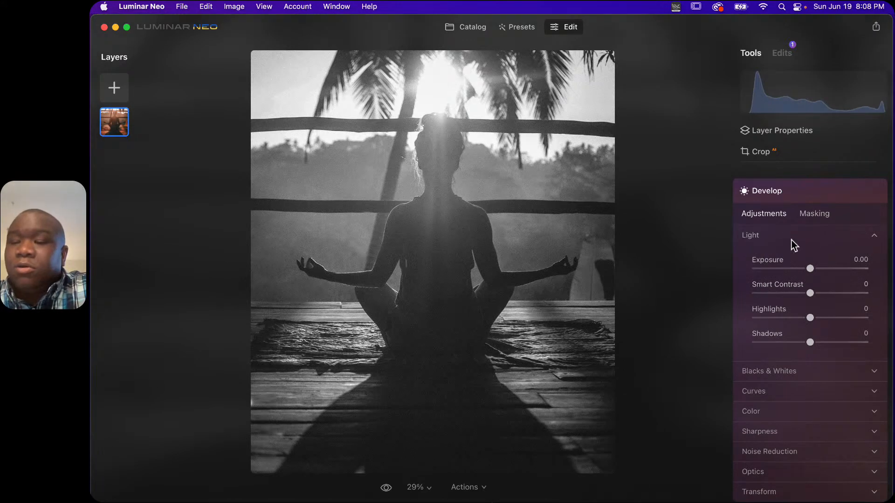
left_click(792, 238)
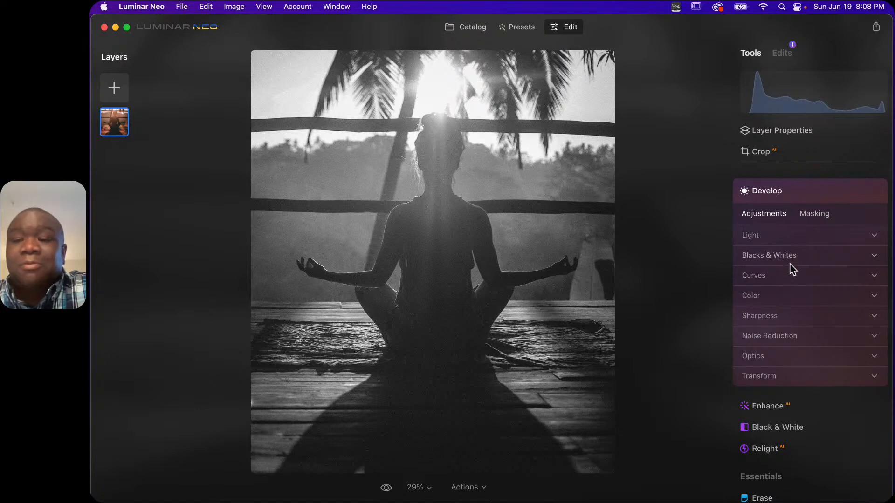
left_click(814, 259)
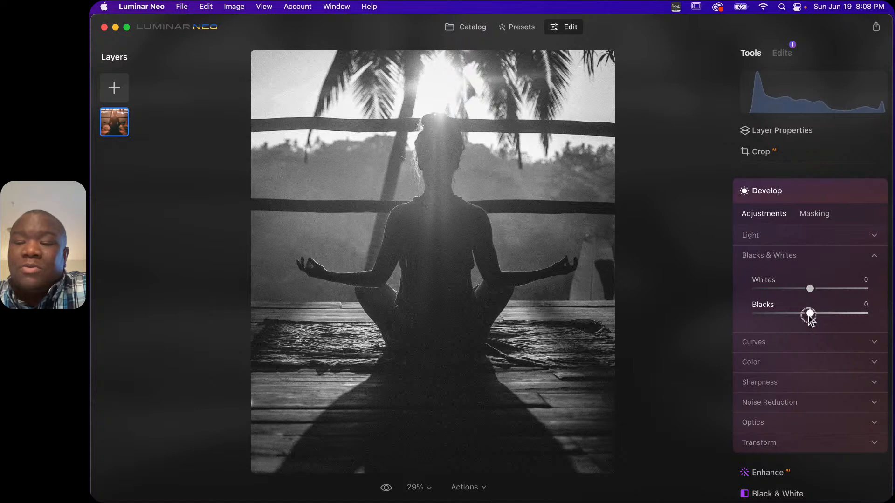
left_click_drag(808, 316, 774, 319)
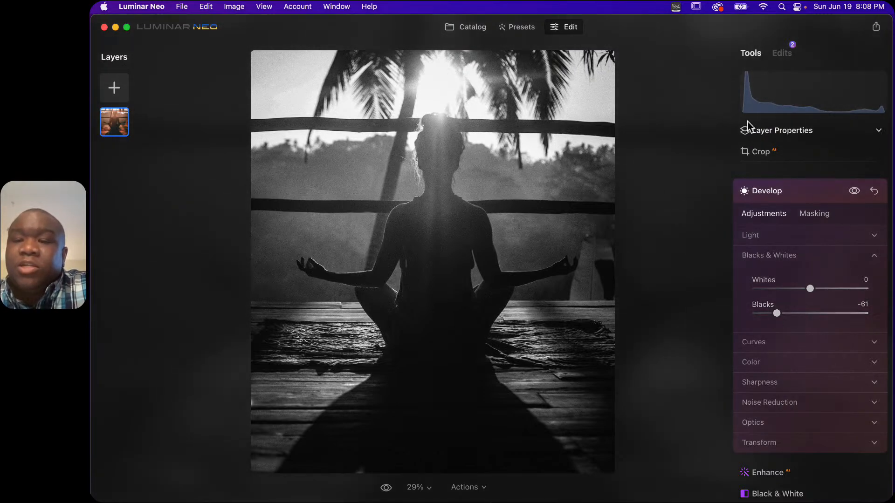
- Turn on the shadow clipping overlay and inspect the figure's dark shadow on the deck at 100% zoom
mouse_move(744, 106)
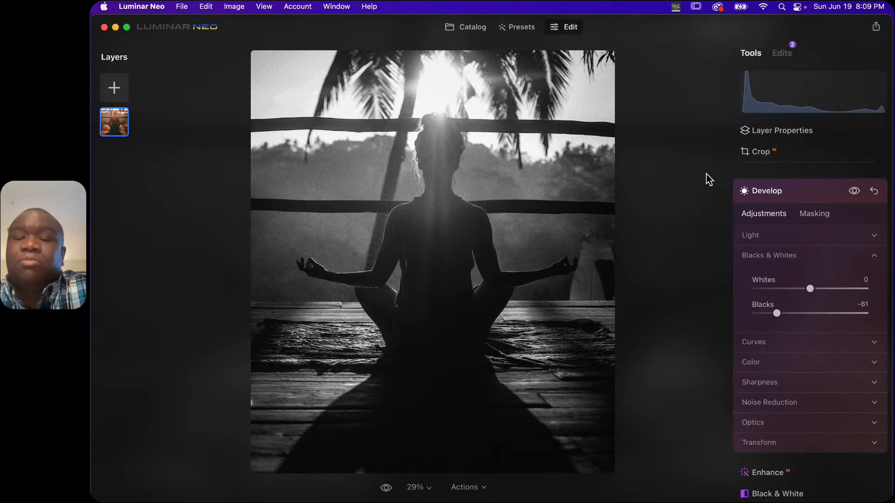
left_click(747, 77)
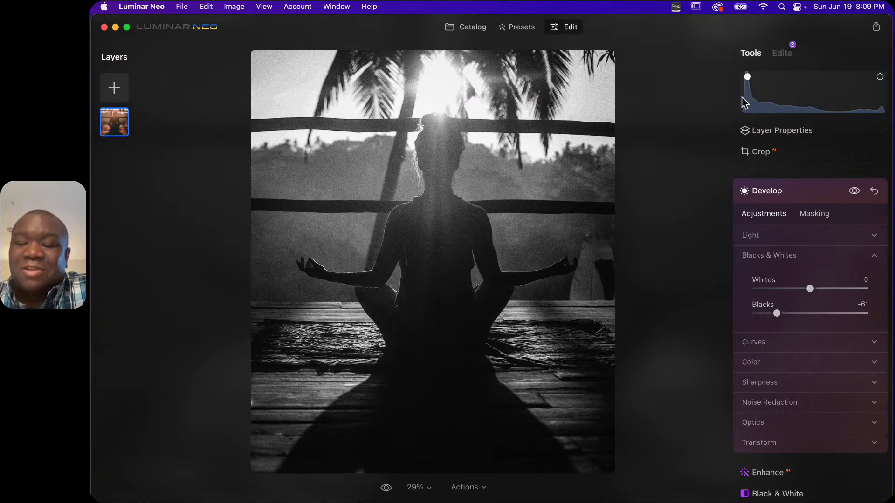
left_click(524, 451)
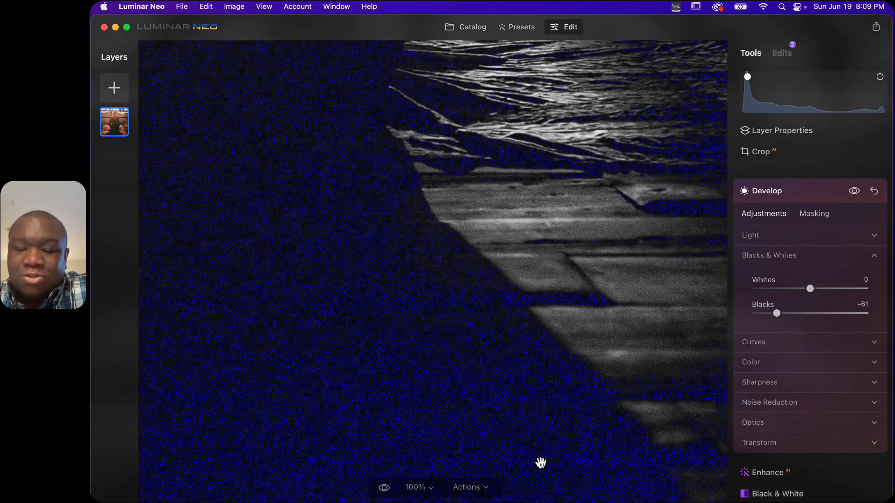
left_click(376, 311)
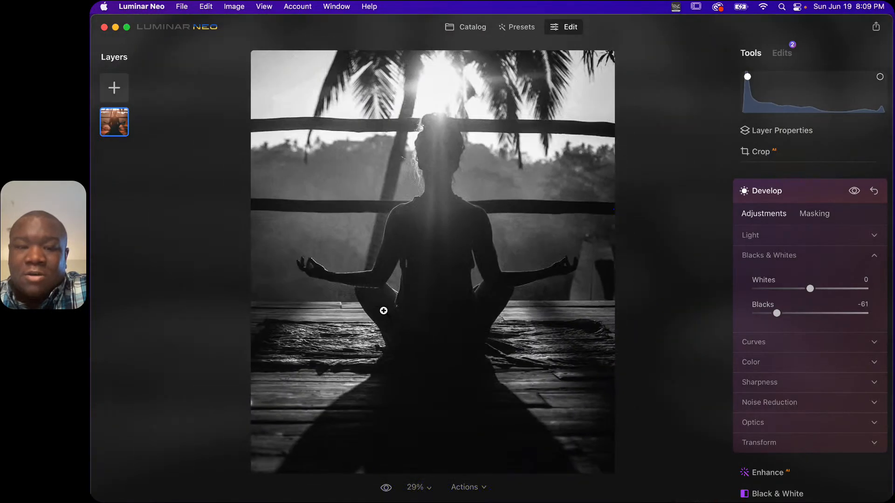
left_click(466, 431)
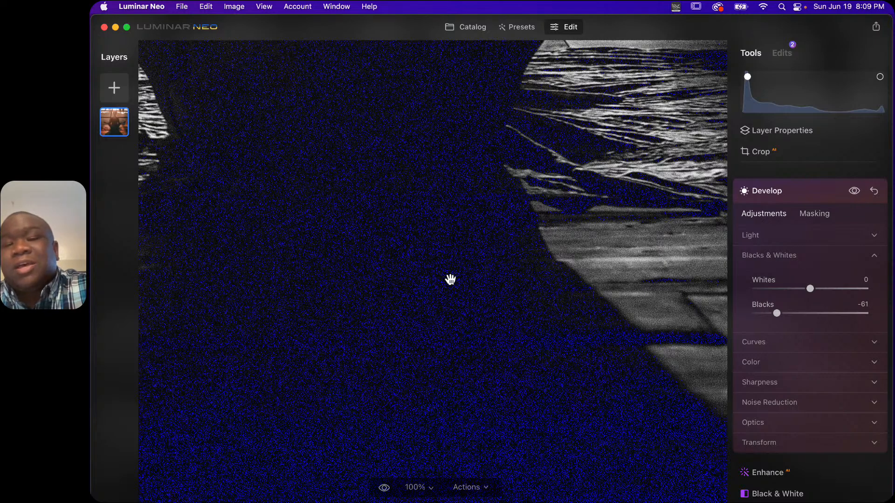
left_click(513, 255)
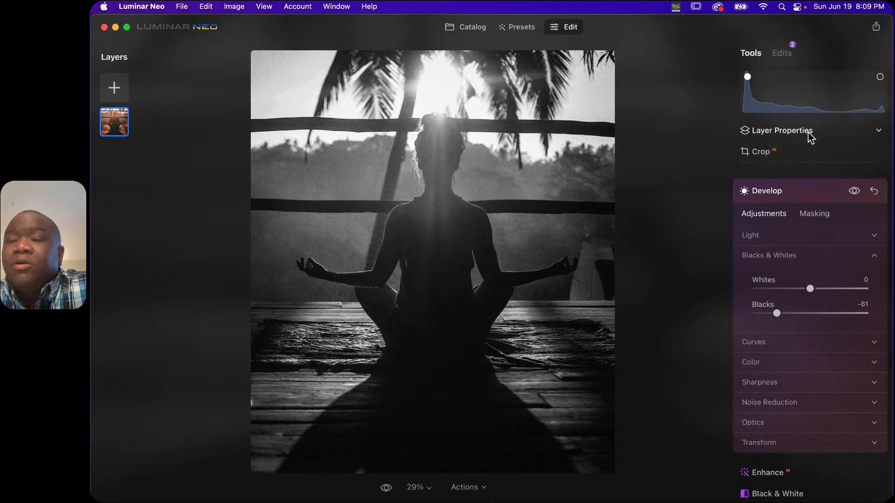
- Inspect highlight clipping in the bright sky above the head at 100% zoom, and turn off both clipping overlays
left_click(880, 78)
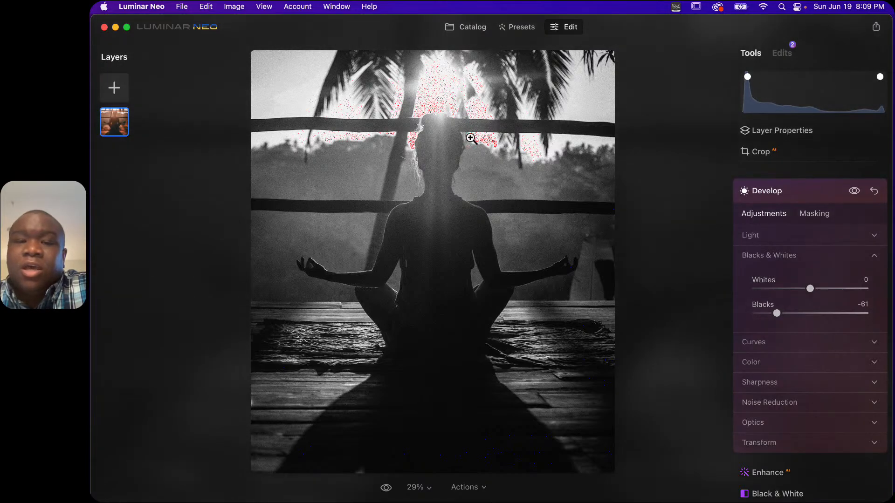
left_click(429, 99)
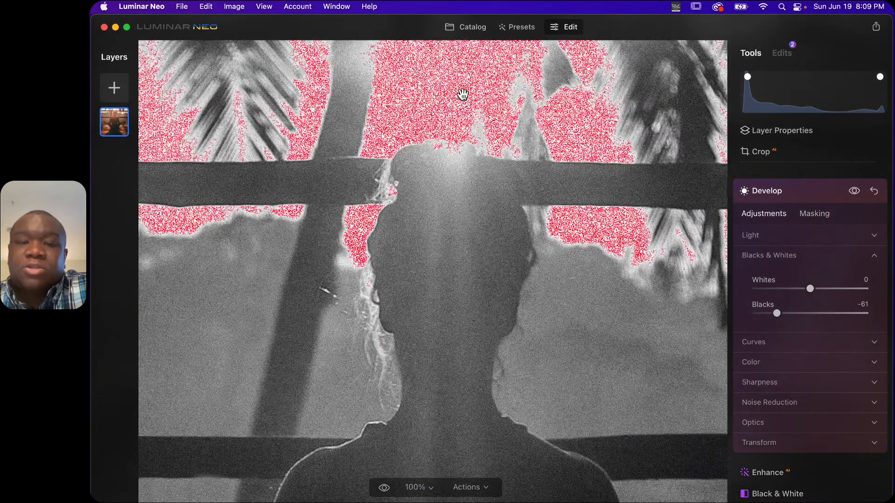
left_click_drag(463, 93, 480, 232)
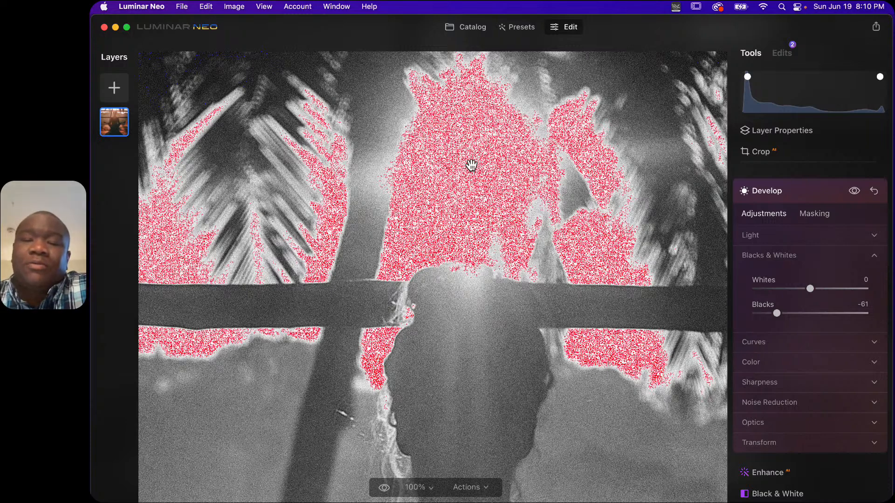
left_click(465, 200)
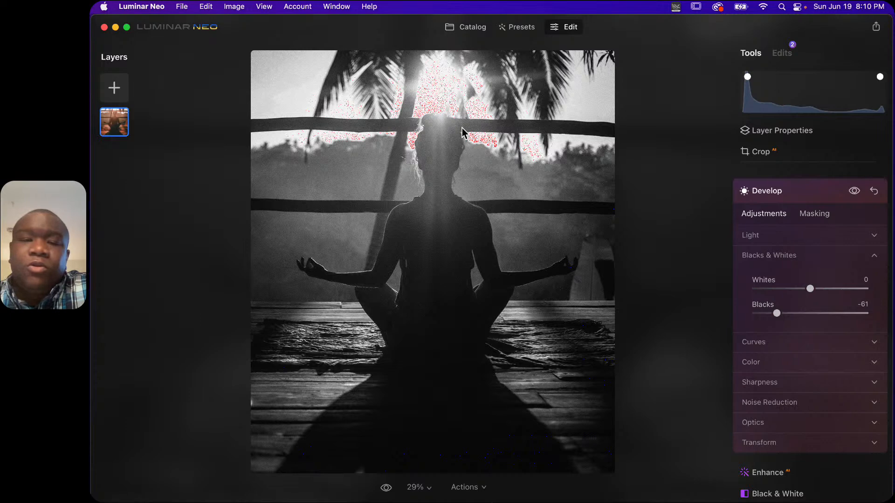
left_click(746, 77)
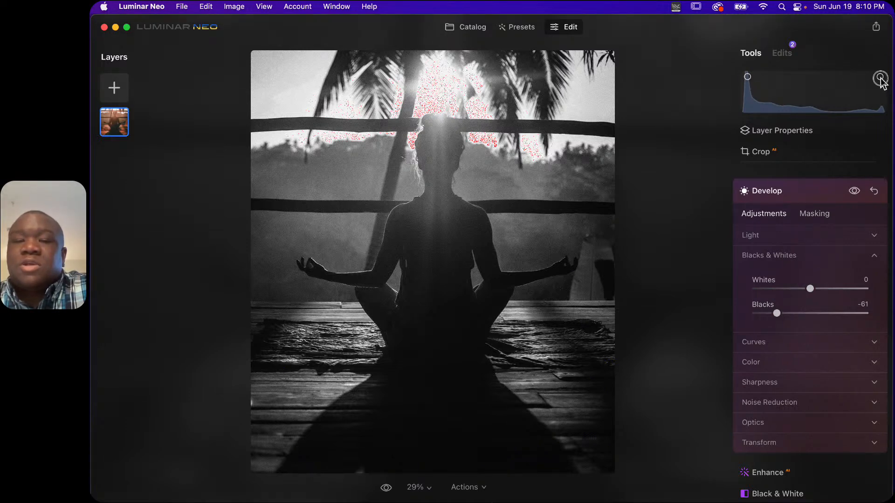
left_click(880, 77)
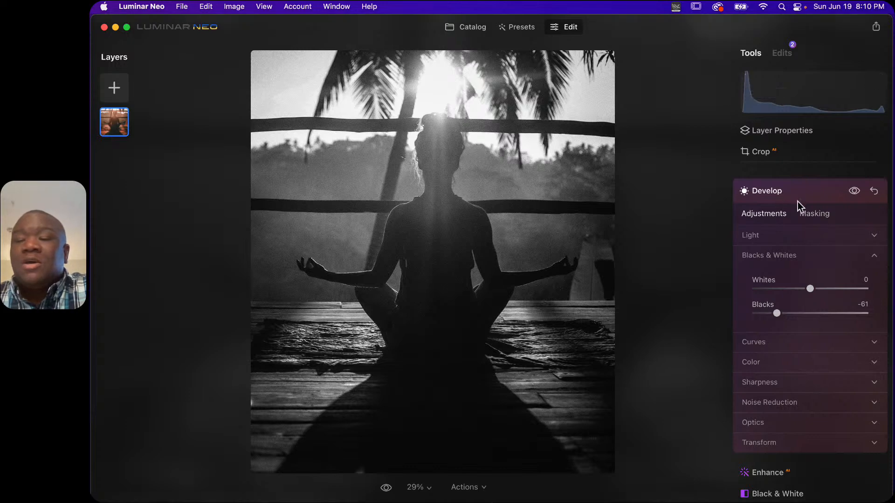
- Try lowering Exposure as far as -5.00 in the Develop tool's Light adjustments, and reset it to 0.00
left_click(816, 260)
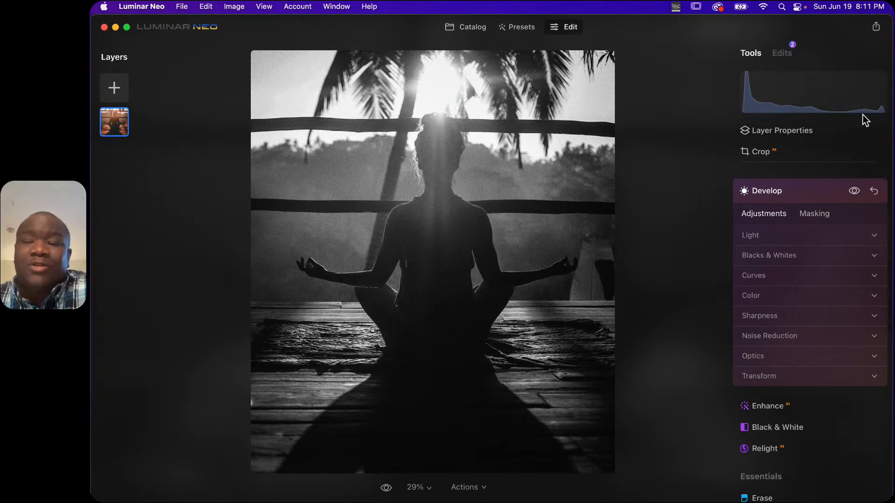
left_click(765, 234)
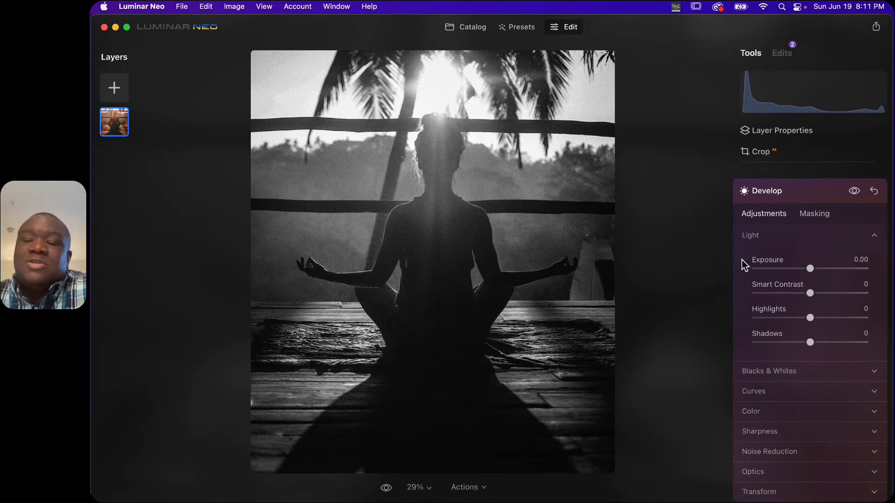
left_click_drag(810, 269, 777, 273)
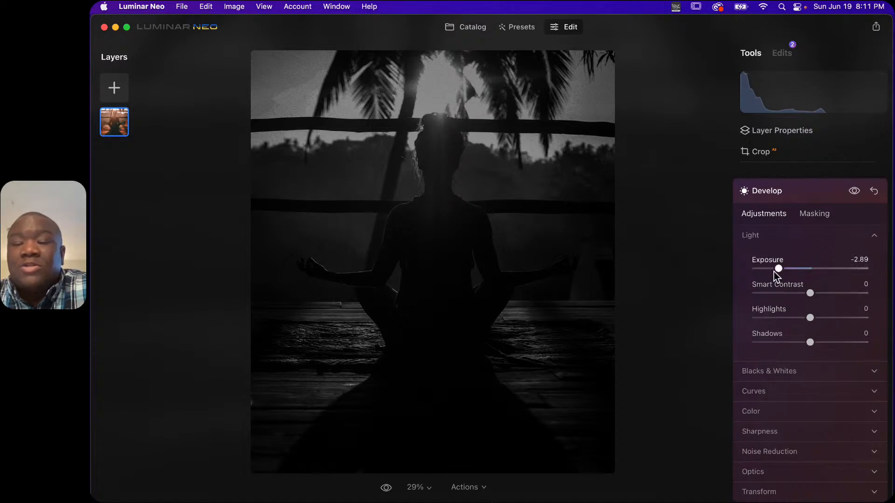
left_click_drag(779, 270, 725, 274)
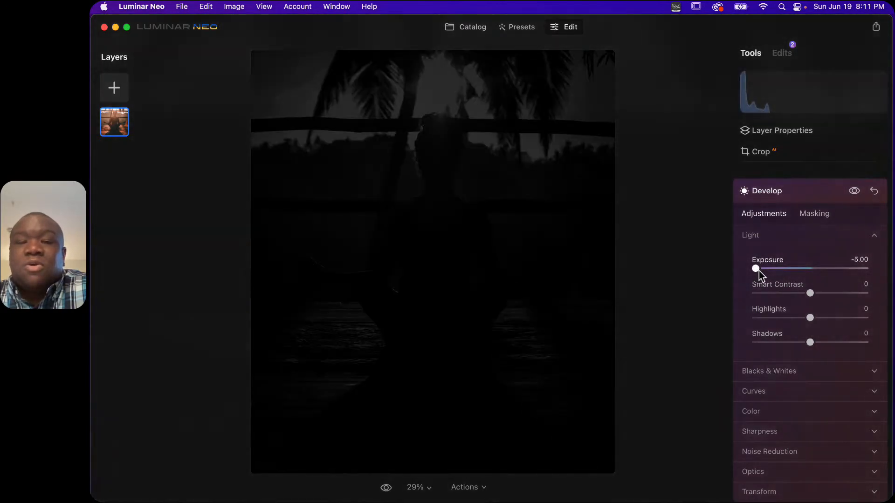
left_click_drag(755, 270, 779, 270)
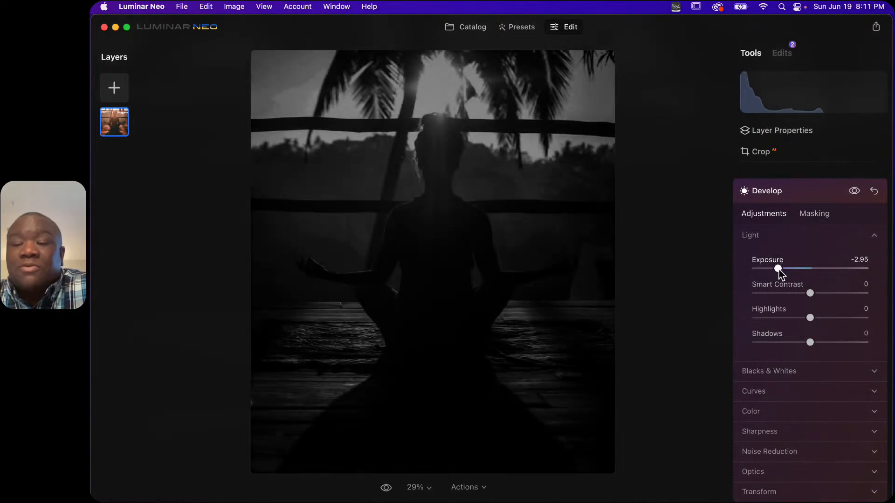
double_click(778, 270)
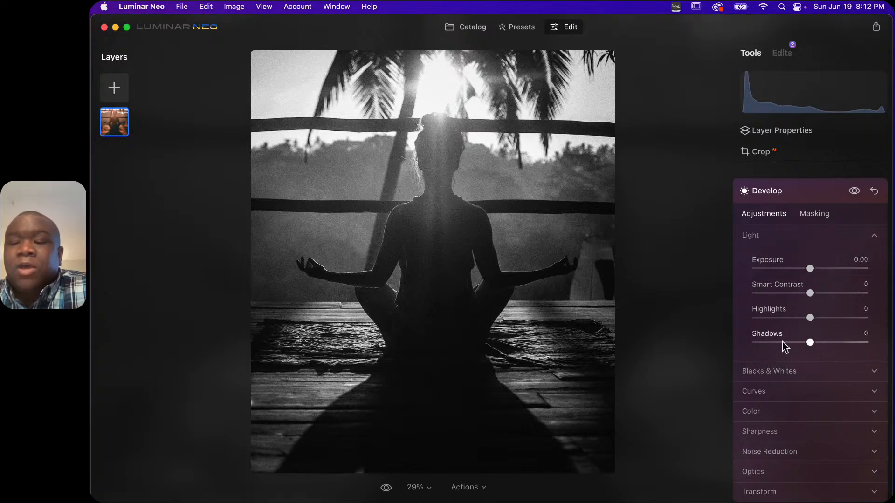
mouse_move(761, 89)
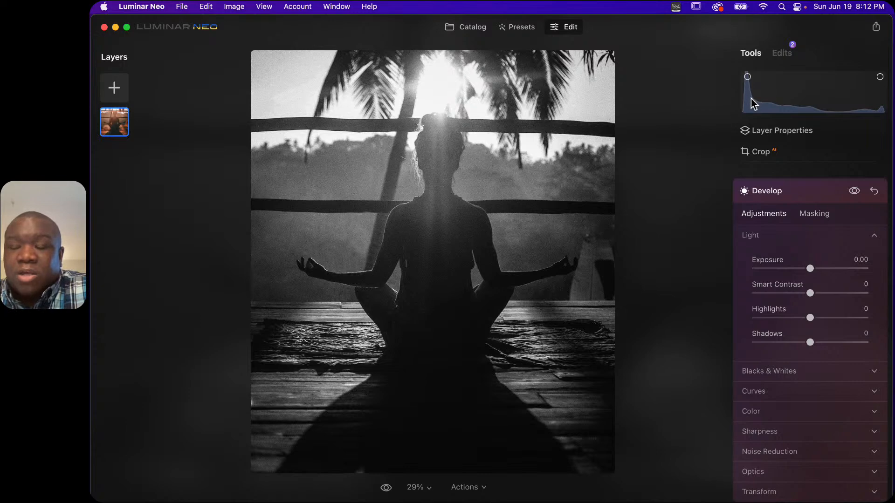
- Set Shadows to -87 in the Develop tool's Light adjustments and compare the photo with and without the Develop edit
left_click_drag(810, 342, 760, 344)
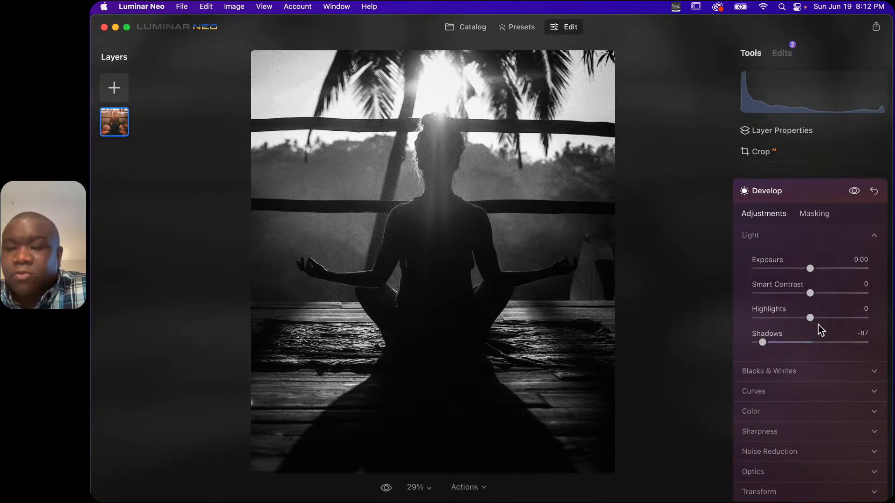
left_click(853, 192)
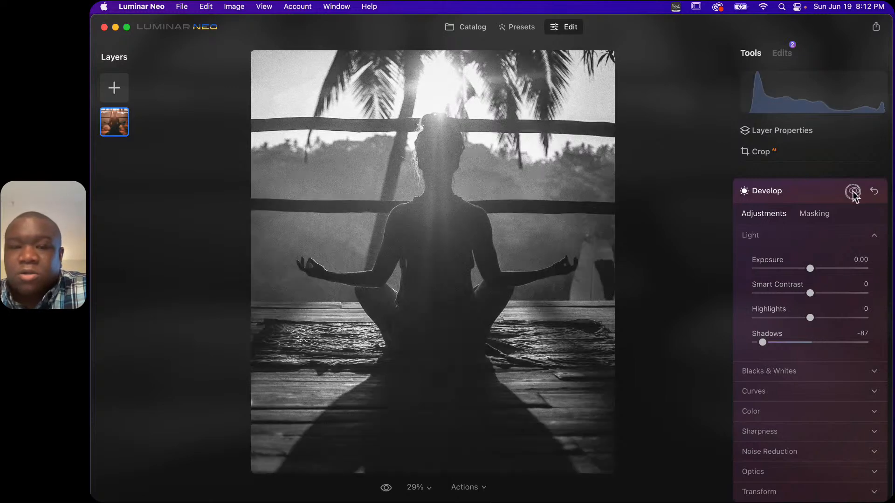
left_click(853, 192)
left_click(853, 192)
left_click(854, 192)
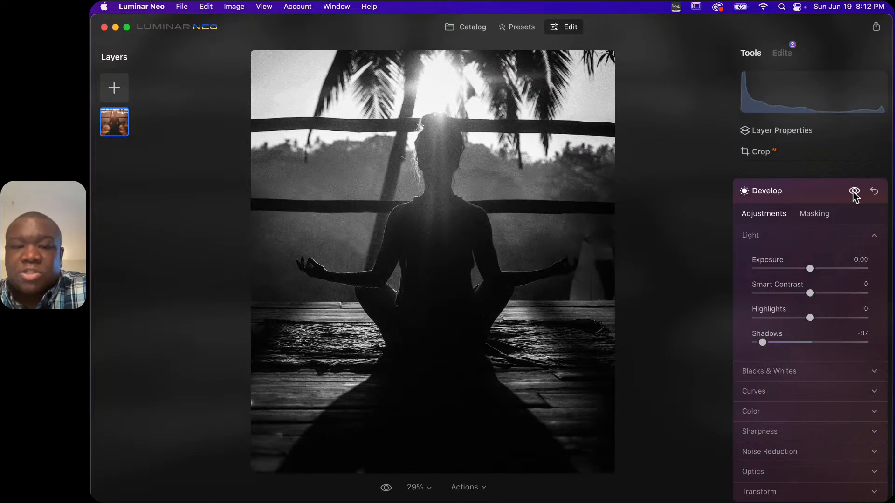
left_click(853, 192)
left_click(853, 192)
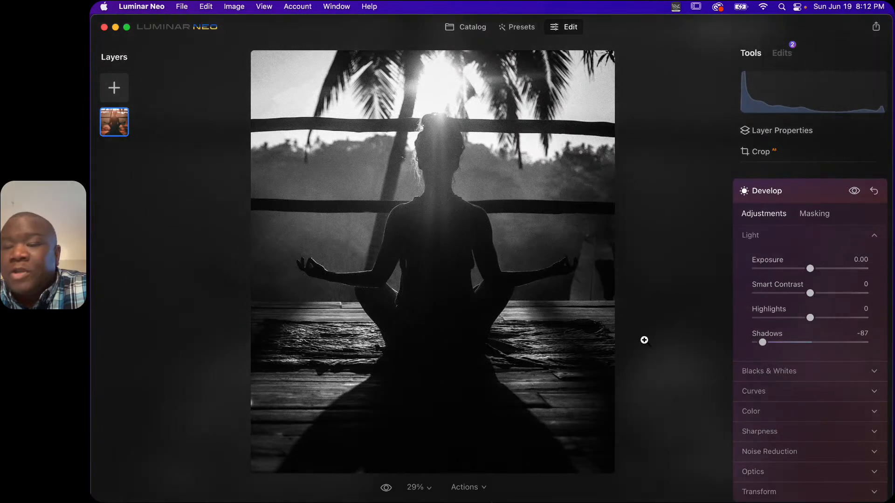
- Set Highlights to 100 in the Light adjustments and compare the photo with and without the Develop edit
left_click_drag(809, 317, 863, 321)
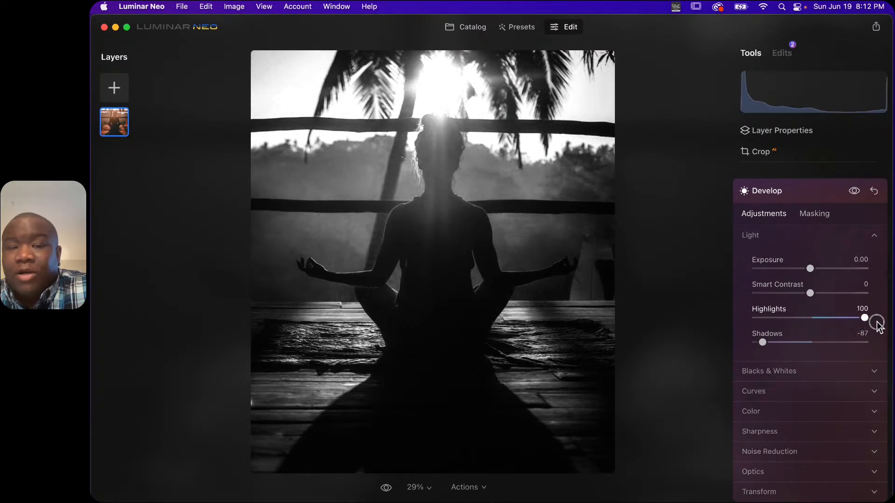
left_click(853, 191)
left_click(854, 192)
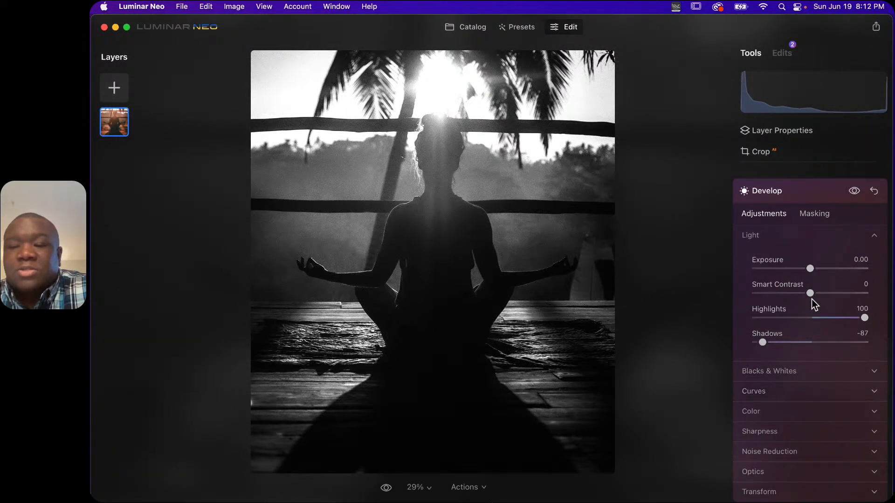
- Try raising Smart Contrast to 58 and 54, and reset it to 0
left_click_drag(810, 295, 845, 295)
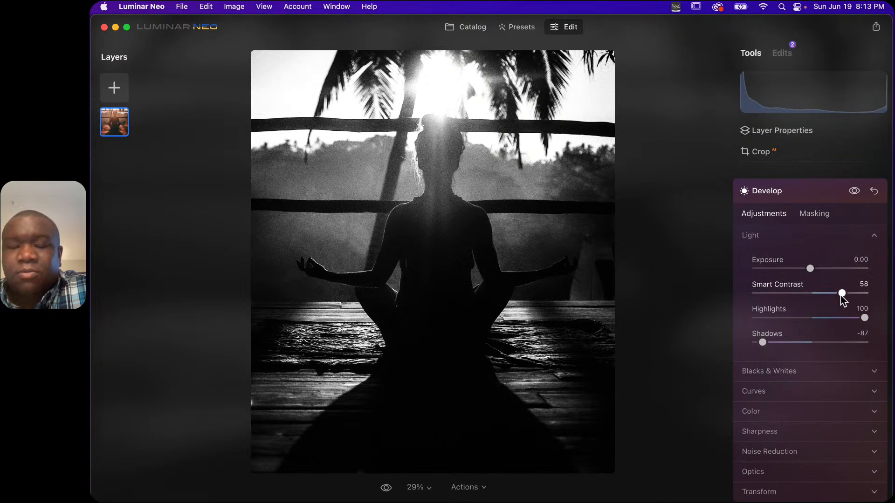
mouse_move(841, 295)
left_mouse_down()
mouse_move(795, 292)
mouse_move(840, 298)
left_mouse_up()
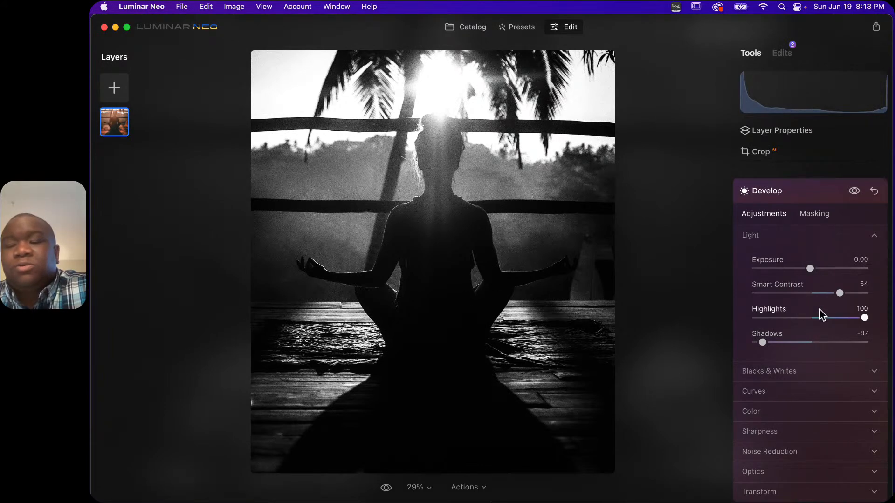
double_click(840, 294)
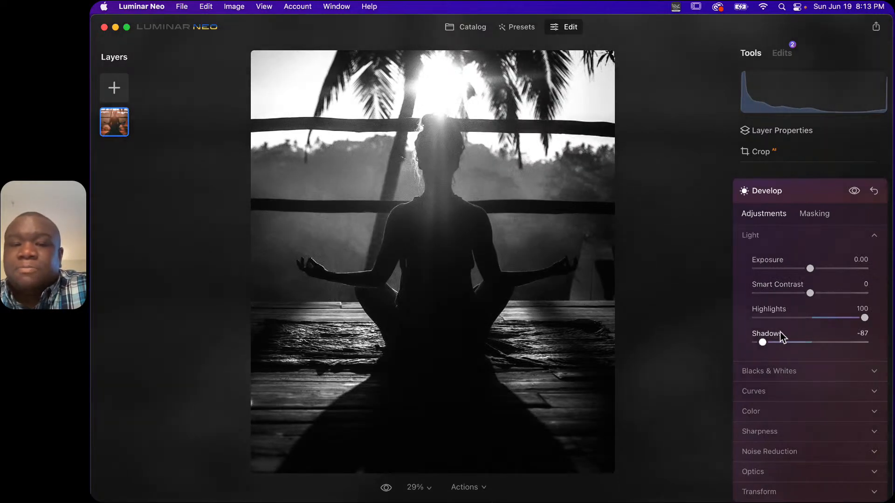
- Lower Exposure to -0.93 in the Light adjustments and close the Develop tool
left_click_drag(810, 269, 798, 275)
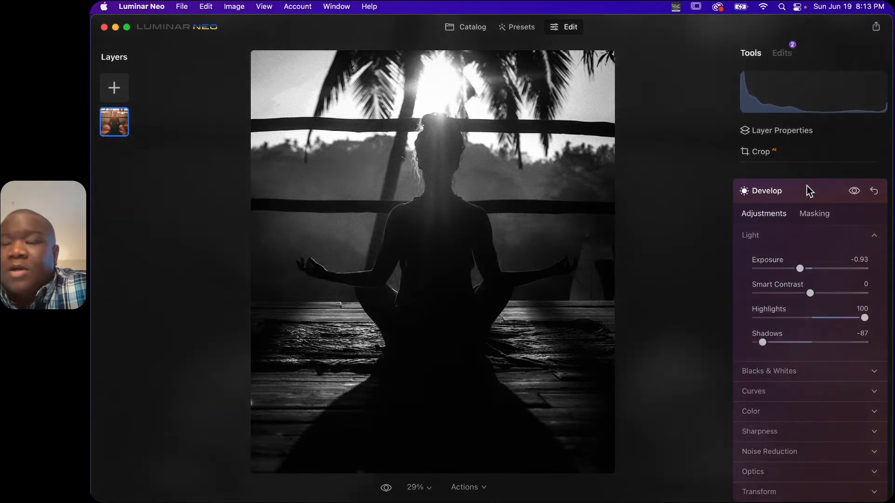
left_click(793, 239)
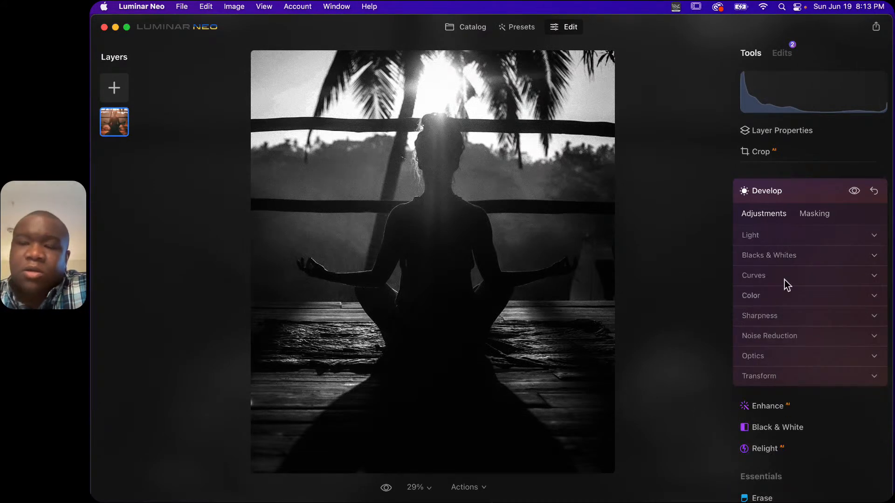
left_click(796, 193)
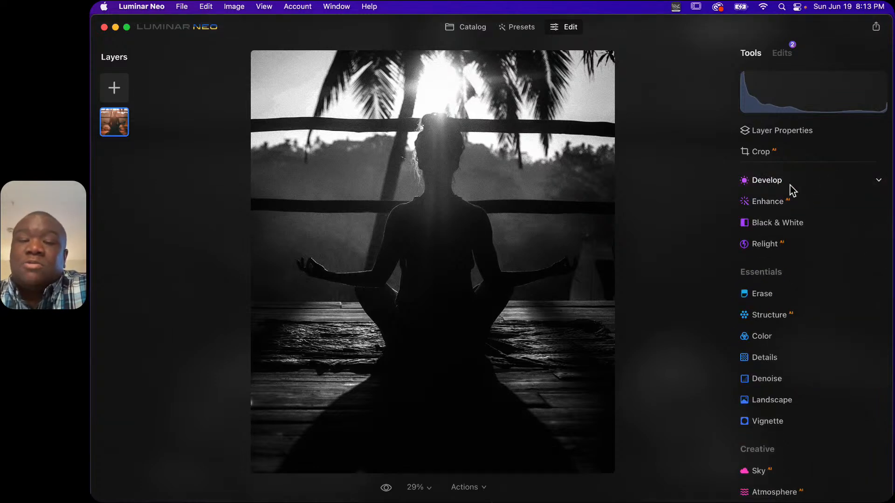
- Start a second Develop adjustment and mask it to the meditating figure with Mask AI's Human selection
left_click(790, 185)
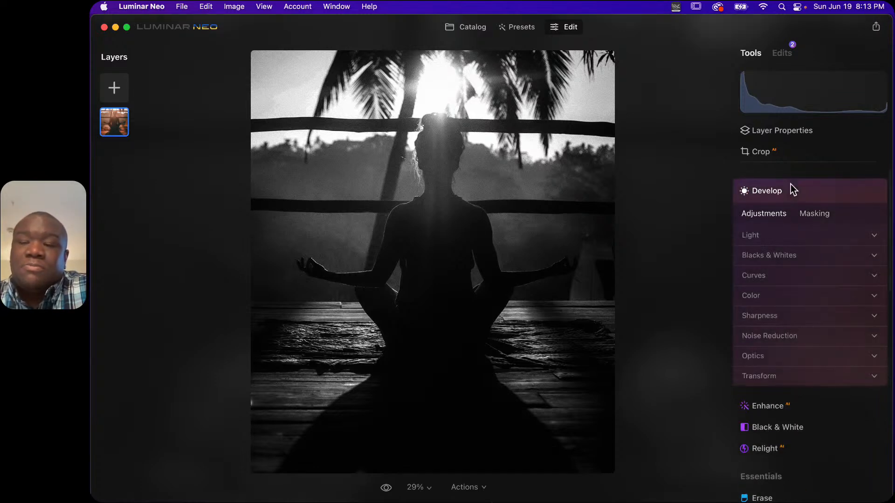
left_click(813, 214)
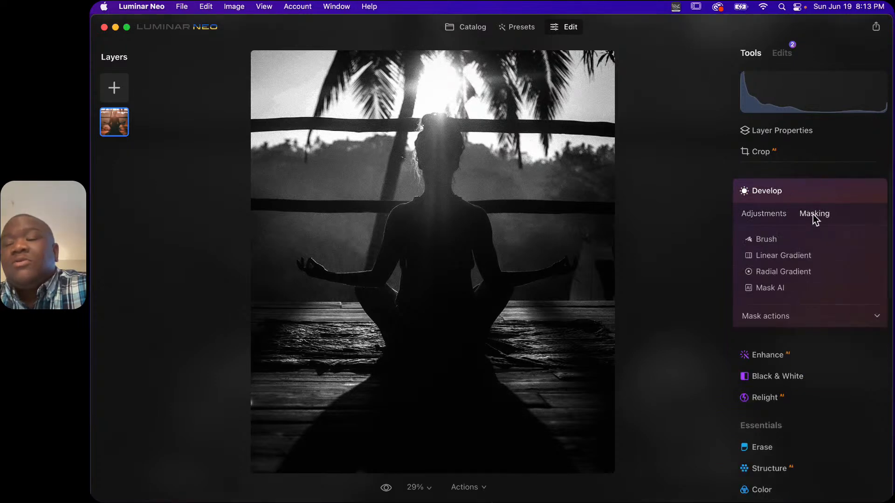
left_click(770, 288)
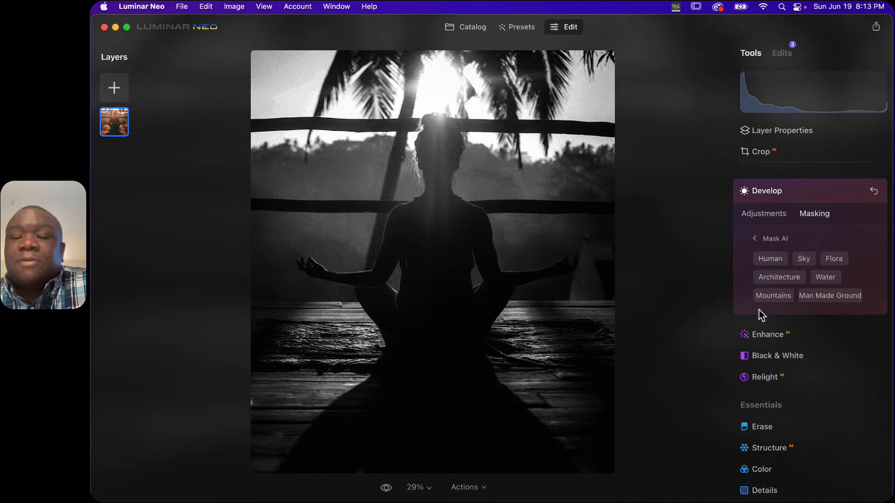
left_click(772, 262)
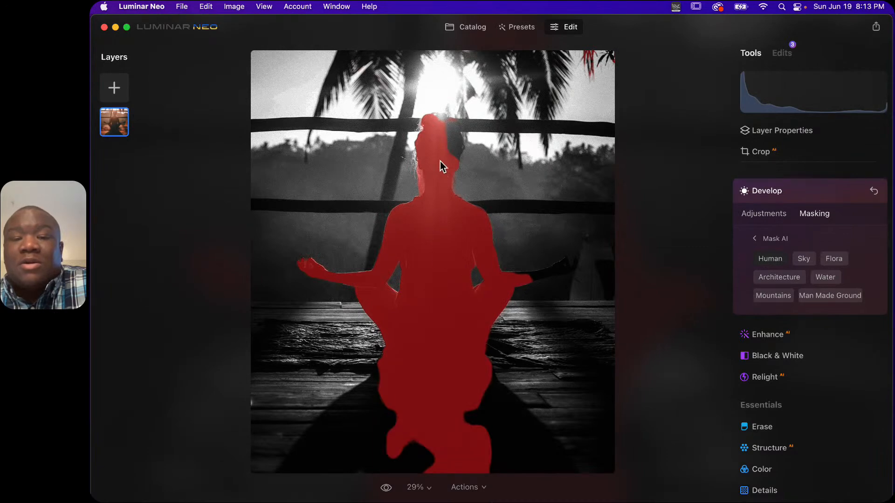
left_click(763, 239)
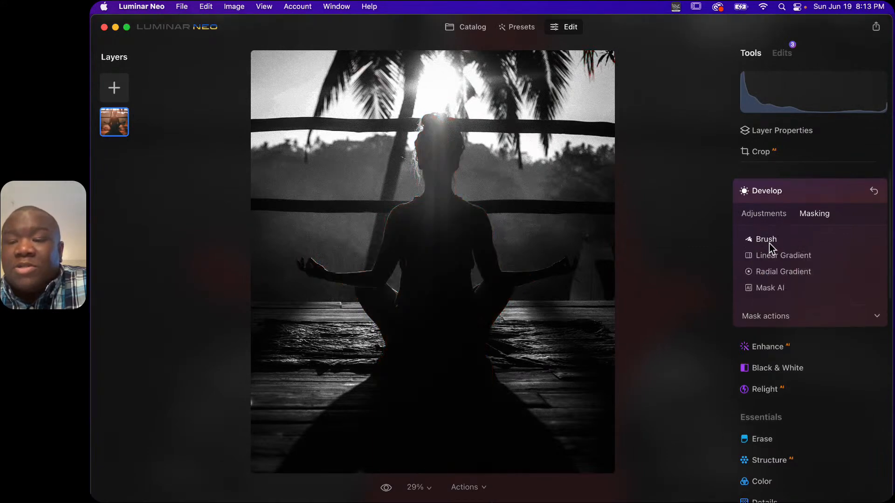
- Paint the missed parts of the head and the right forearm and hand into the mask, reducing the brush size to 10 for the hand
left_click(765, 240)
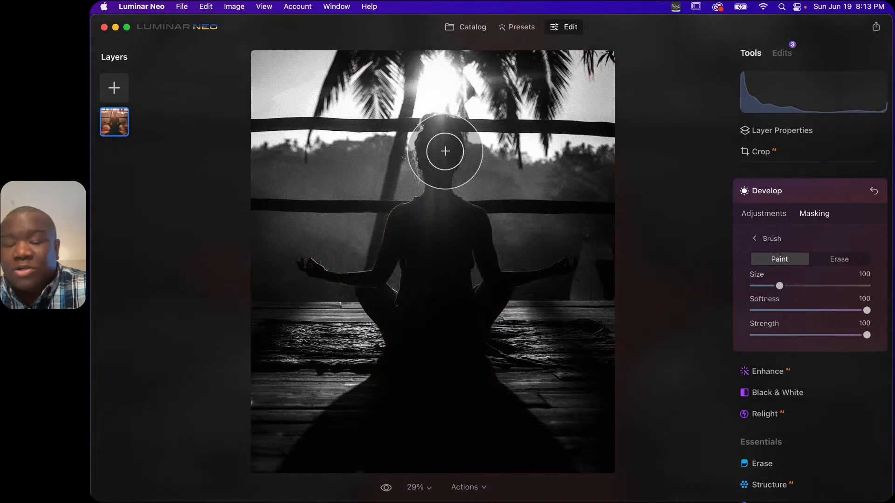
key("bracketleft")
key("bracketleft")
key("bracketleft")
key("bracketleft")
key("bracketleft")
key("bracketleft")
key("bracketleft")
key("bracketleft")
key("bracketleft")
key("bracketleft")
key("bracketleft")
key("bracketleft")
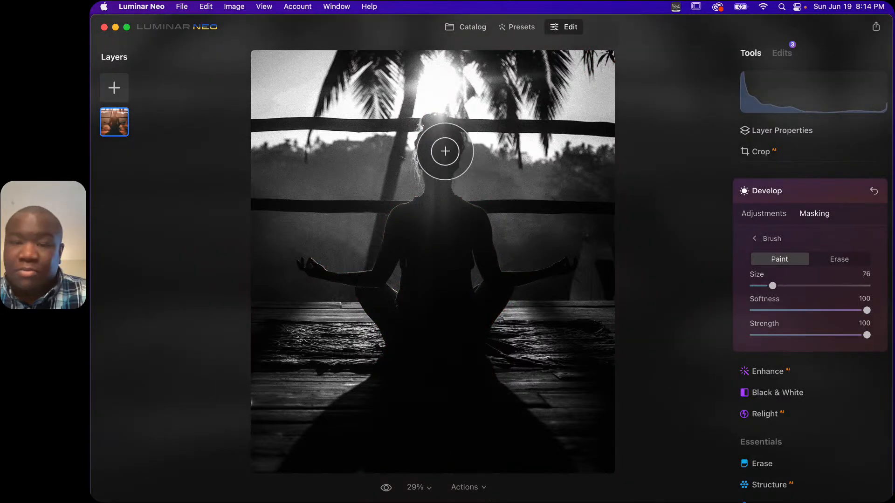
mouse_move(449, 156)
left_mouse_down()
mouse_move(447, 124)
mouse_move(449, 156)
mouse_move(453, 145)
left_mouse_up()
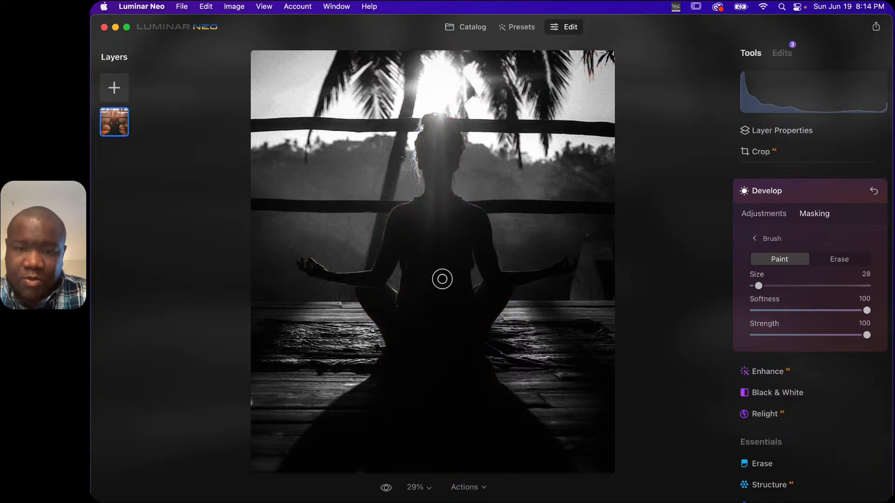
key("bracketleft")
mouse_move(513, 276)
left_mouse_down()
mouse_move(555, 270)
mouse_move(513, 274)
mouse_move(560, 272)
mouse_move(564, 261)
mouse_move(550, 270)
mouse_move(575, 261)
left_mouse_up()
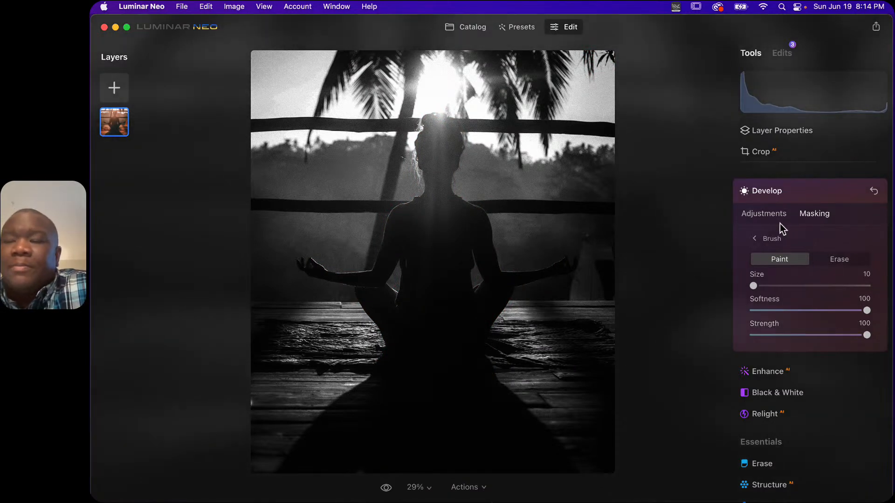
- Open the Curves adjustments of the masked Develop tool
left_click(768, 215)
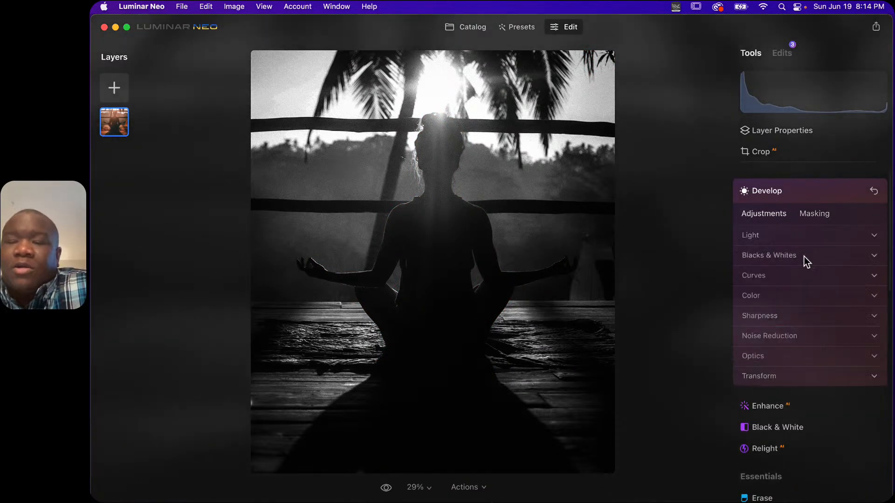
left_click(781, 276)
scroll(746, 386, "down", 1)
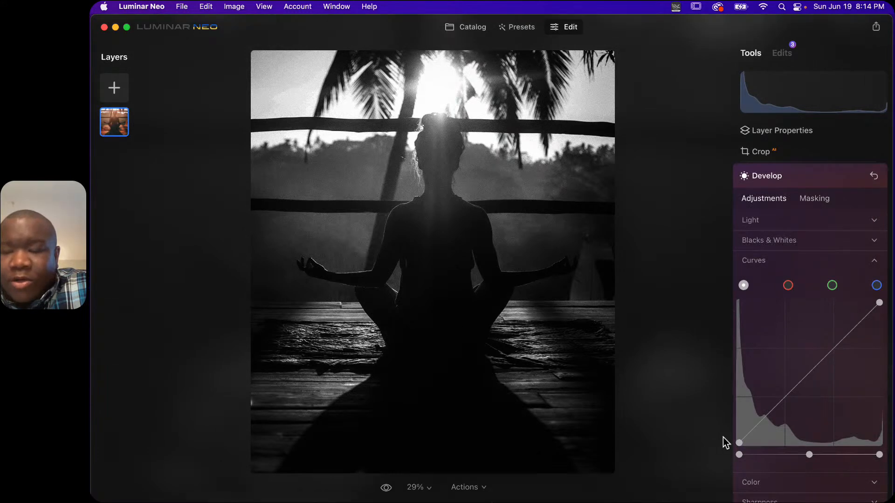
- Try darkening the figure by moving the curve's black point inward and pulling a shadow point below the diagonal
left_click_drag(740, 445, 768, 450)
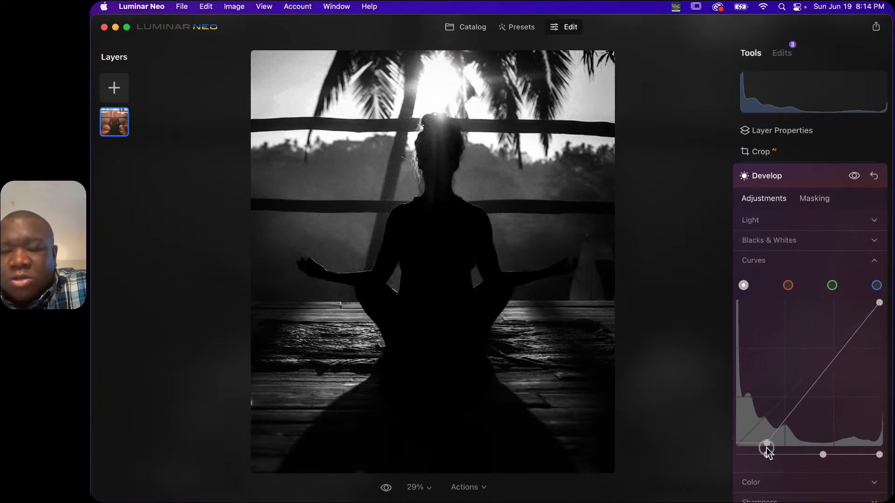
left_click(789, 416)
left_click_drag(788, 416, 799, 426)
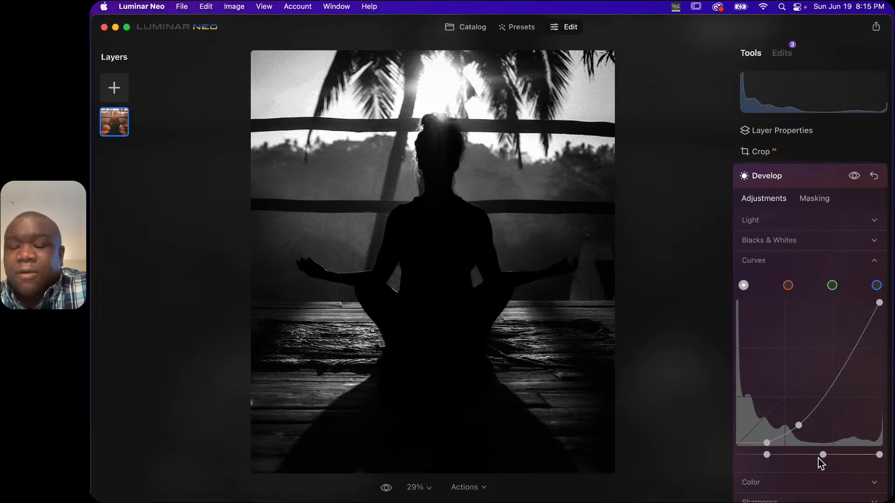
- Try shifting the curve's midtone slider towards the highlights and towards the shadows, and reset it
left_click_drag(823, 456, 851, 460)
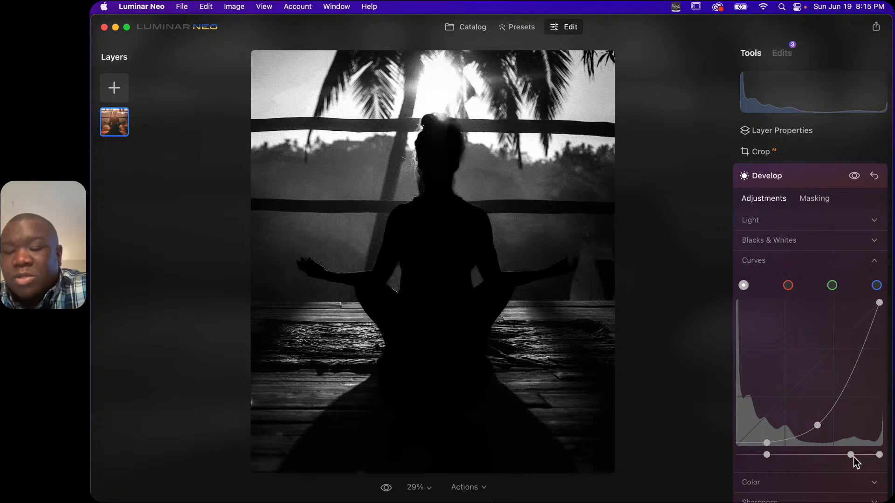
left_click_drag(852, 457, 791, 458)
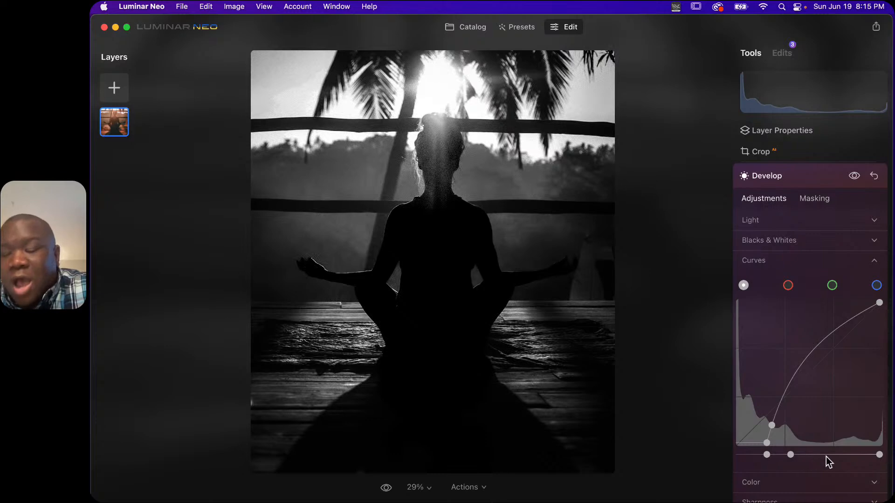
double_click(791, 456)
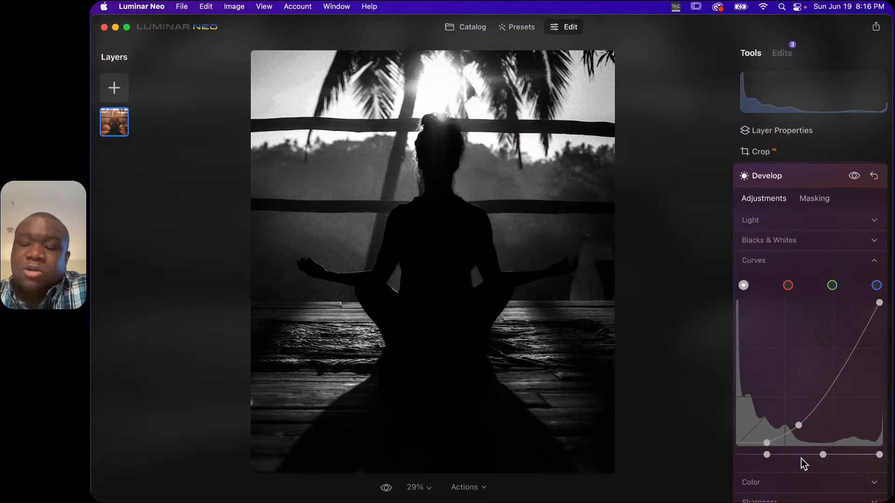
- Return the curve to a straight line by removing its added point, and try moving the black point inward and back
left_click_drag(767, 455, 735, 454)
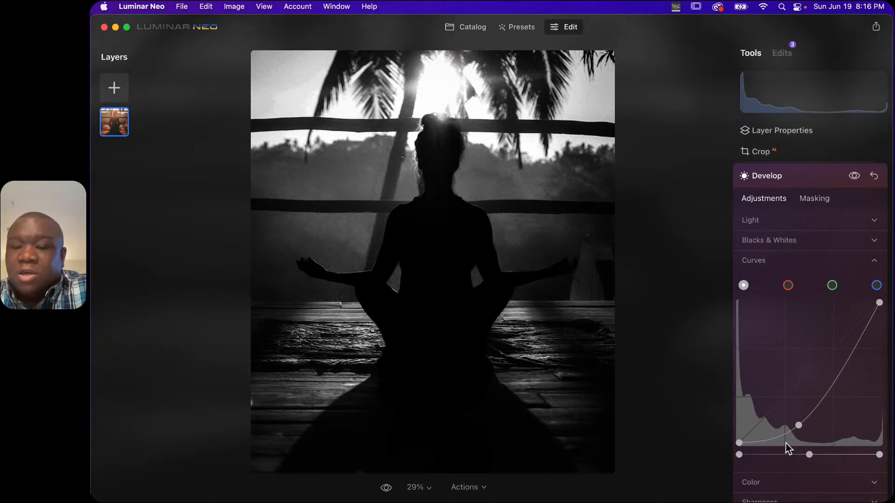
left_click_drag(798, 425, 794, 423)
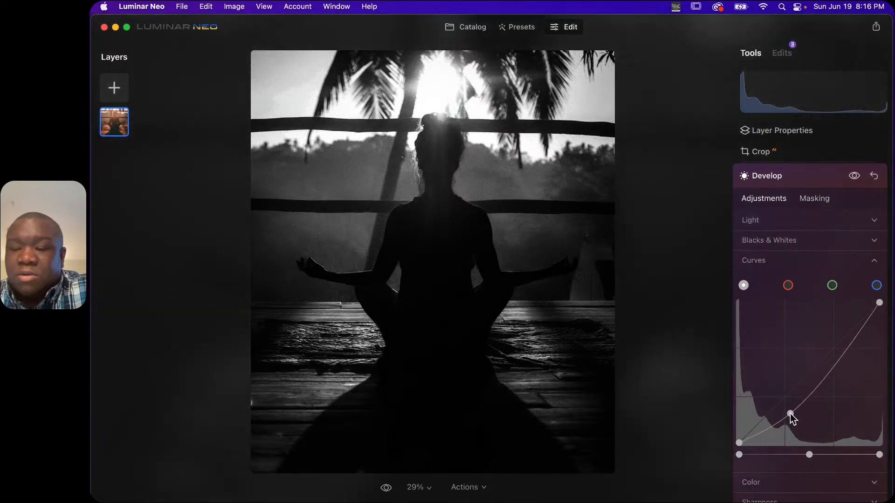
double_click(794, 421)
left_click_drag(740, 455, 783, 455)
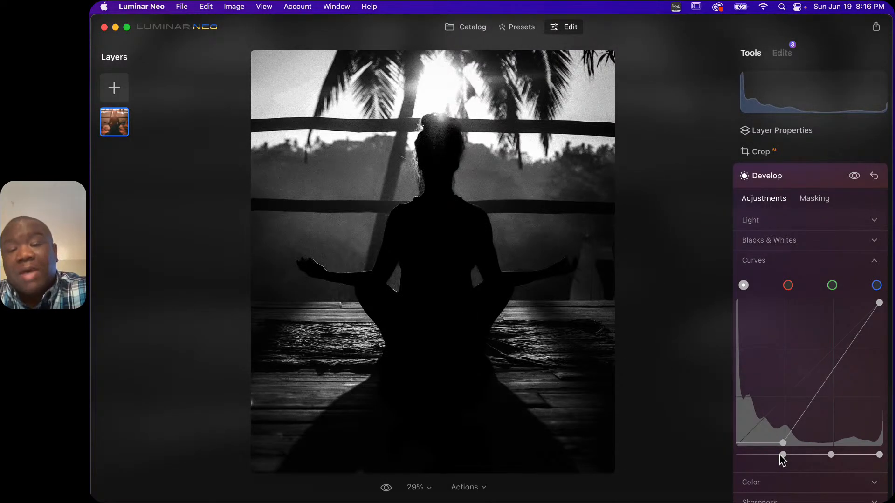
left_click_drag(783, 456, 736, 455)
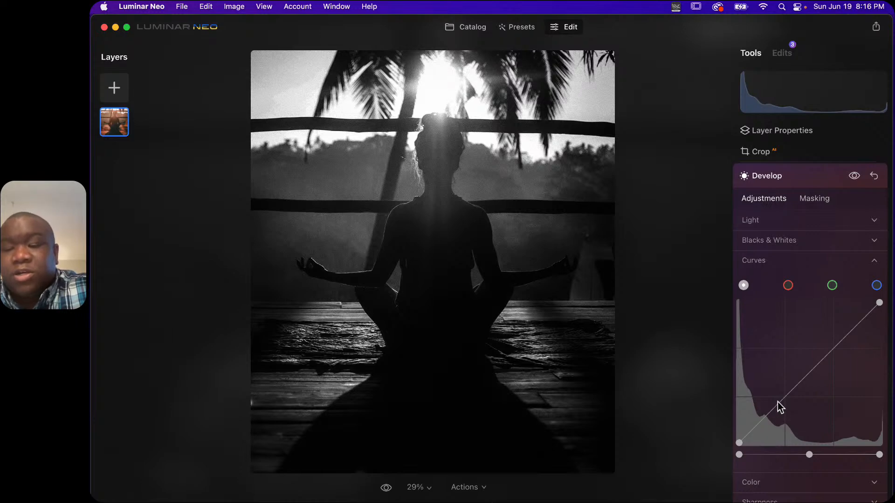
- Darken the figure by pulling a shadow point slightly below the curve's diagonal and moving the black point slightly inward
left_click_drag(778, 404, 785, 414)
left_click_drag(739, 456, 750, 455)
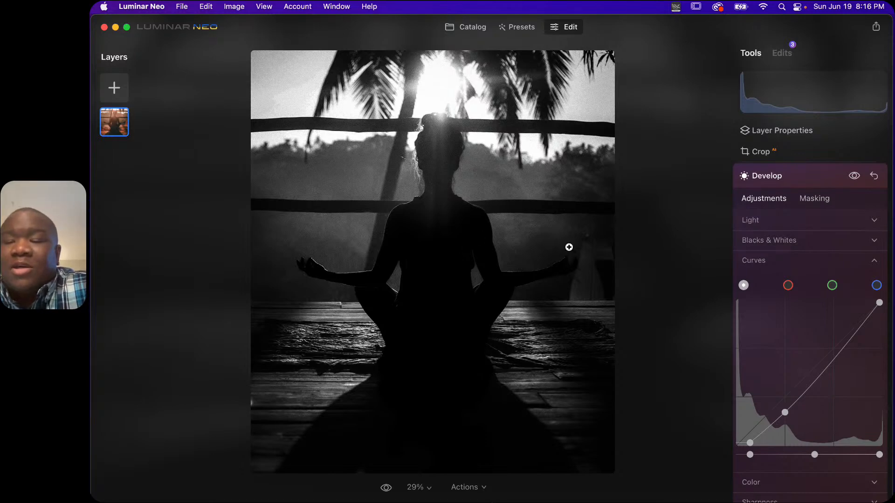
left_click(792, 260)
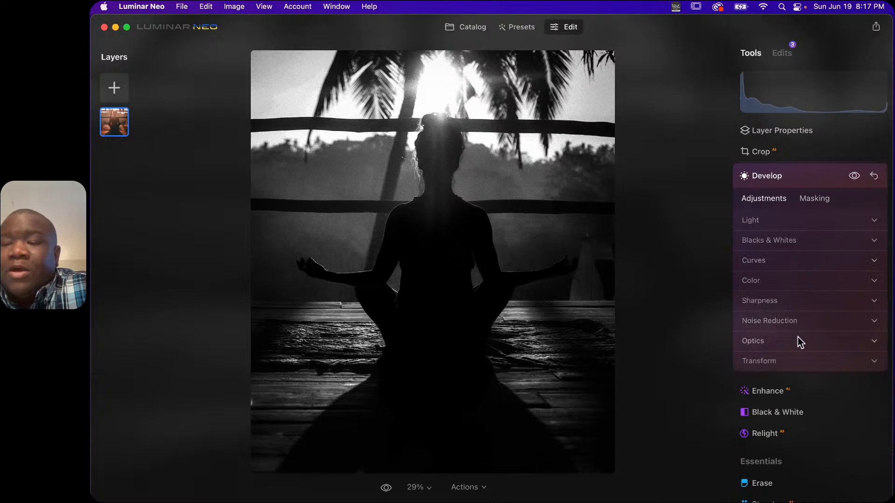
- Try raising the Light Highlights to 84, reset them to 0, and set Shadows to -1
left_click(798, 220)
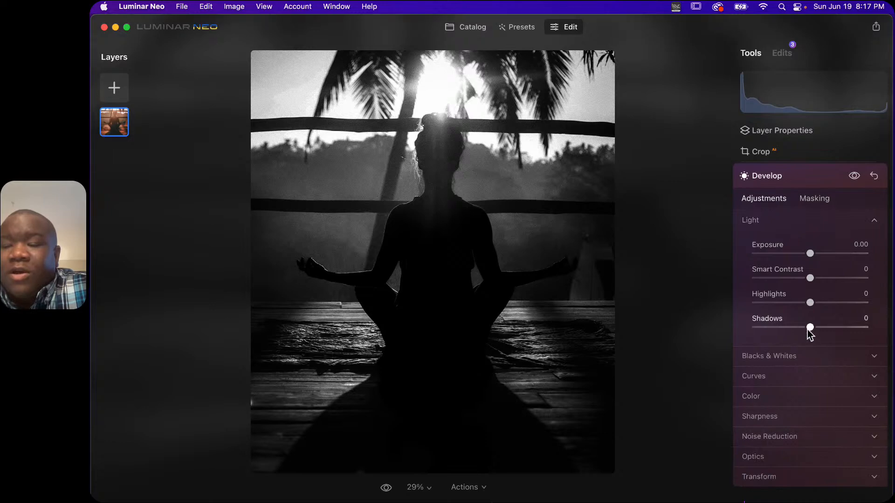
left_click_drag(807, 331, 857, 304)
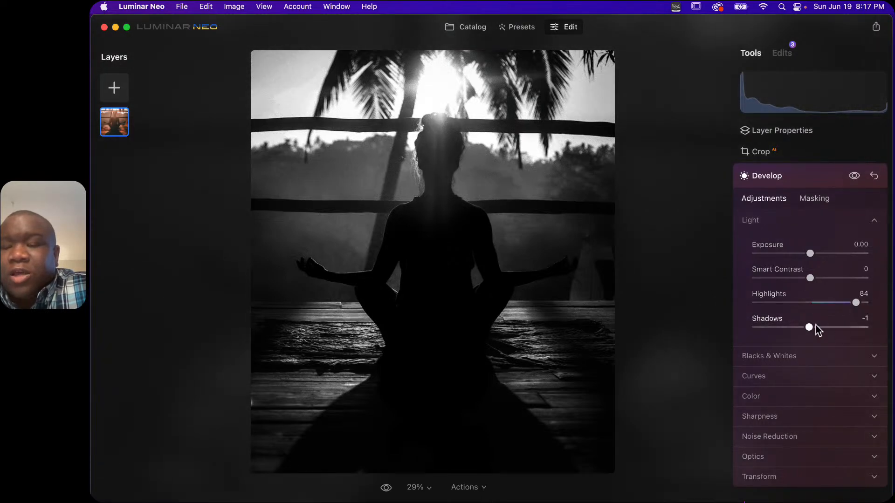
mouse_move(808, 327)
left_mouse_down()
mouse_move(763, 326)
mouse_move(812, 327)
left_mouse_up()
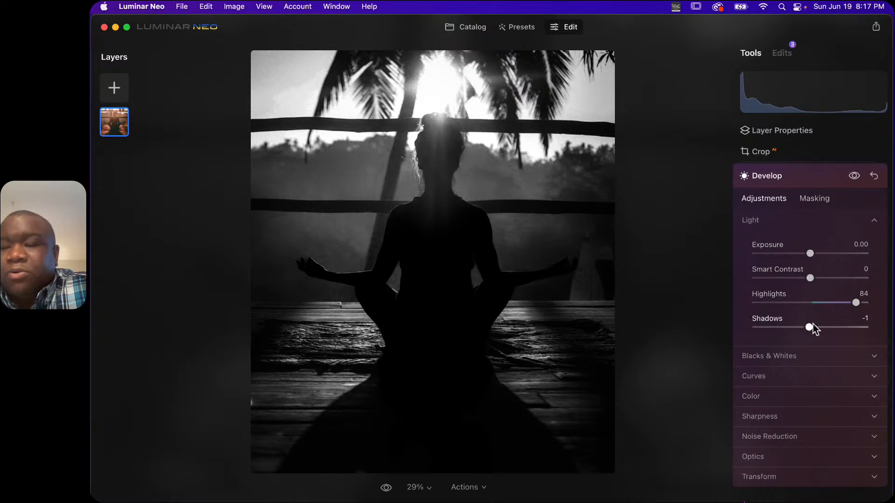
double_click(857, 302)
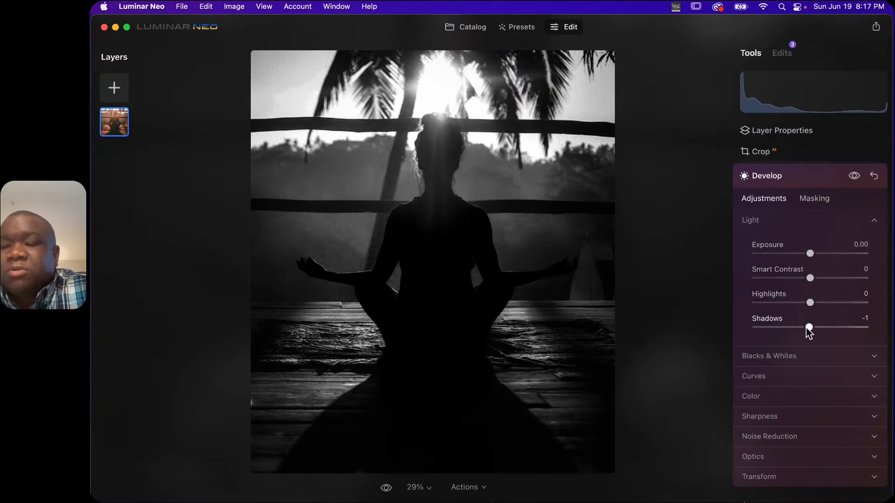
left_click(770, 221)
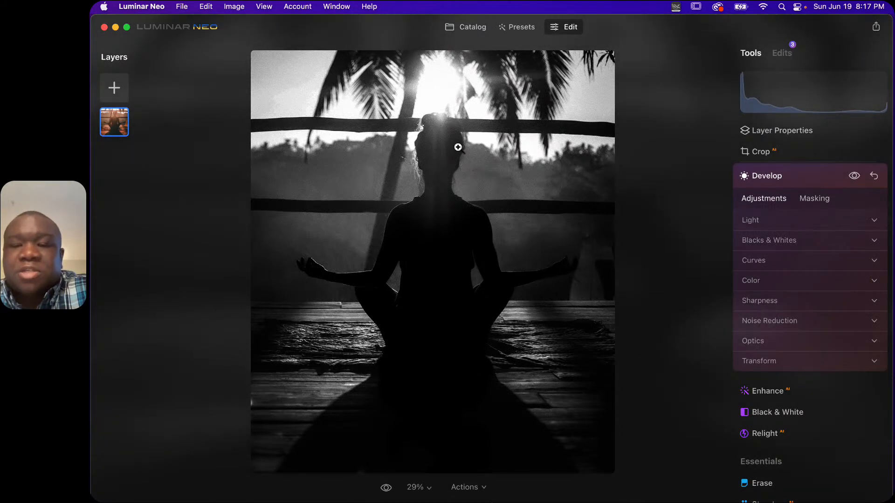
- Start a new Develop adjustment and mask it to the human with Mask AI
left_click(798, 176)
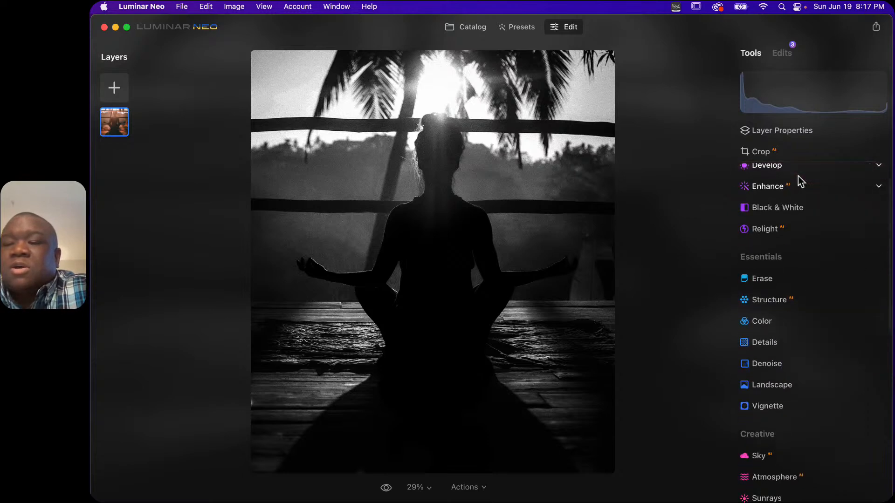
scroll(789, 207, "up", 2)
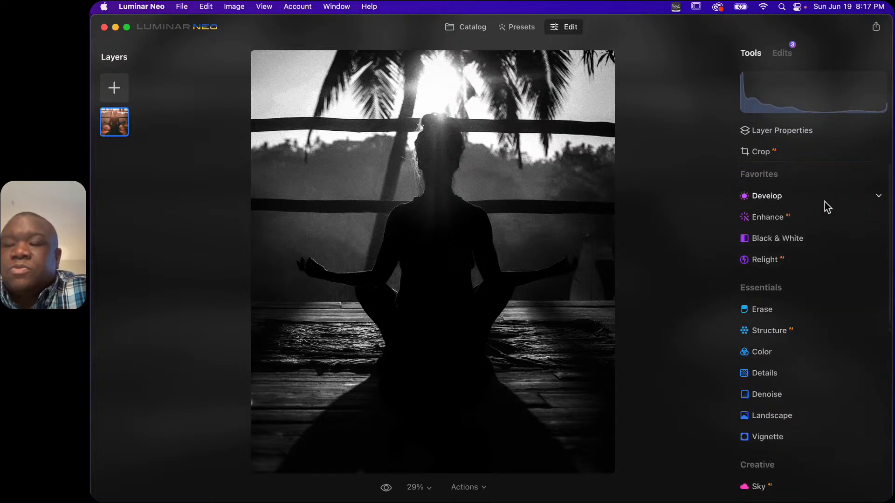
left_click(772, 196)
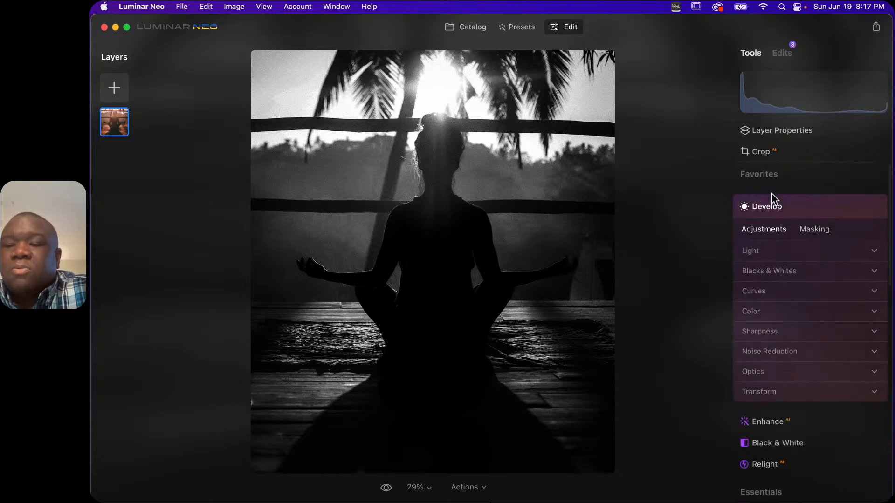
left_click(813, 231)
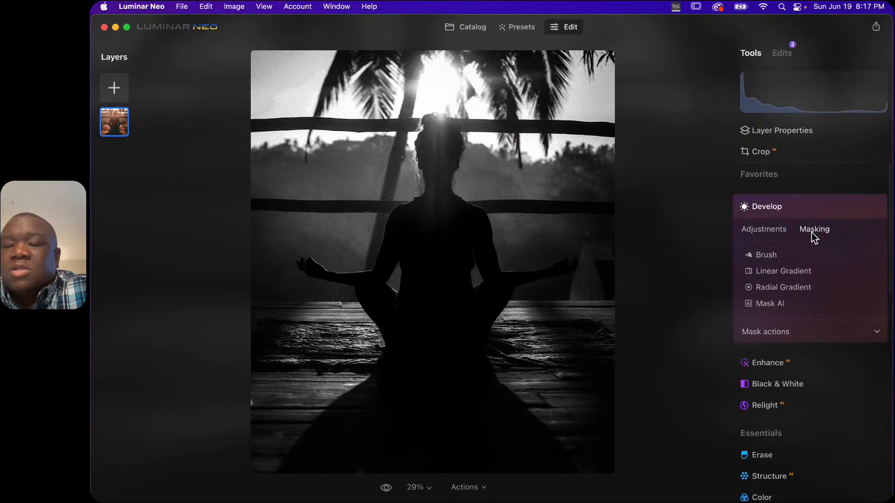
left_click(771, 303)
left_click(768, 276)
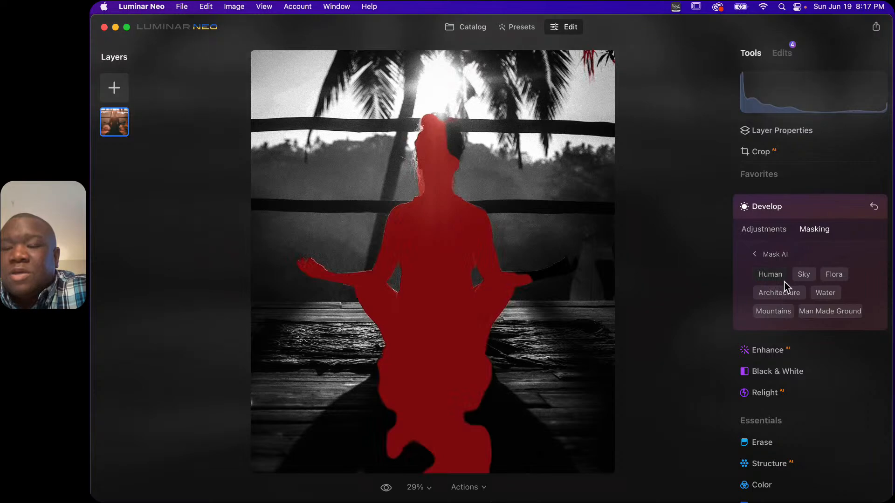
left_click(764, 254)
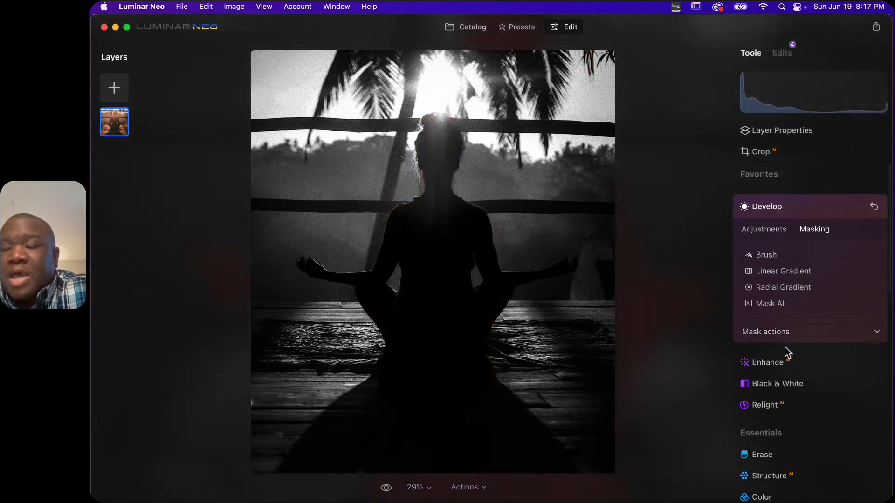
- Invert the human mask so it covers the background, and show the mask overlay
left_click(773, 336)
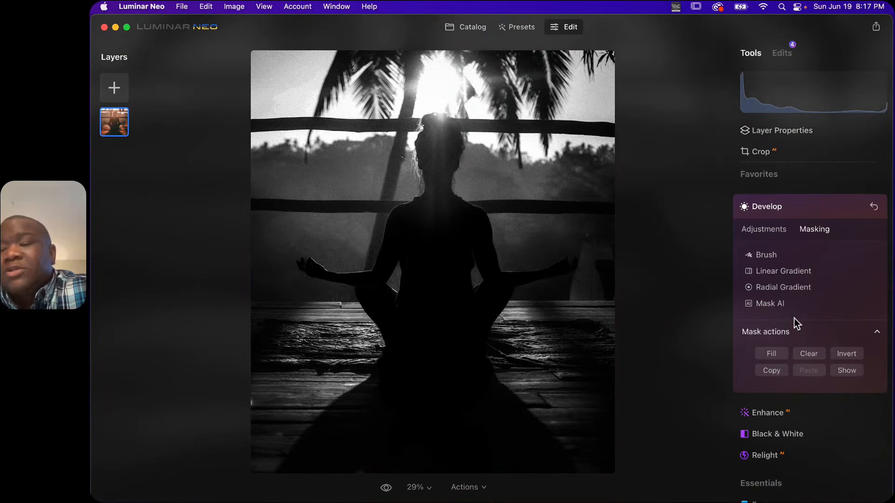
left_click(768, 256)
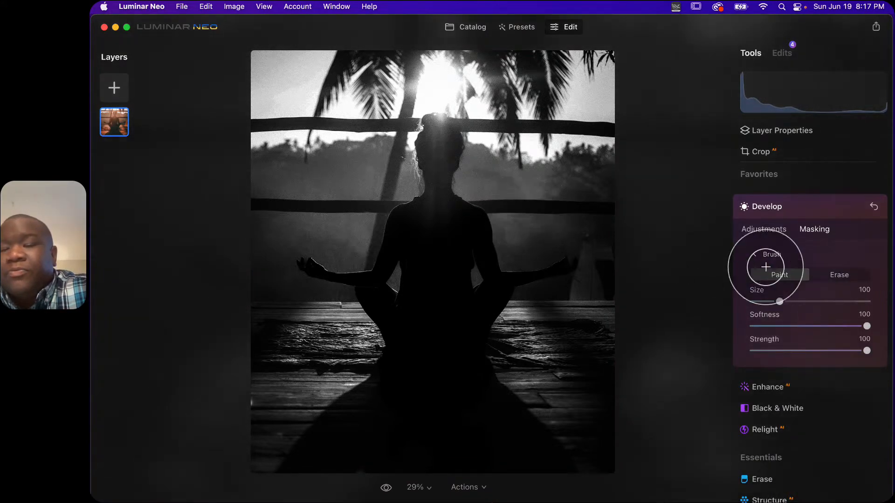
left_click(770, 256)
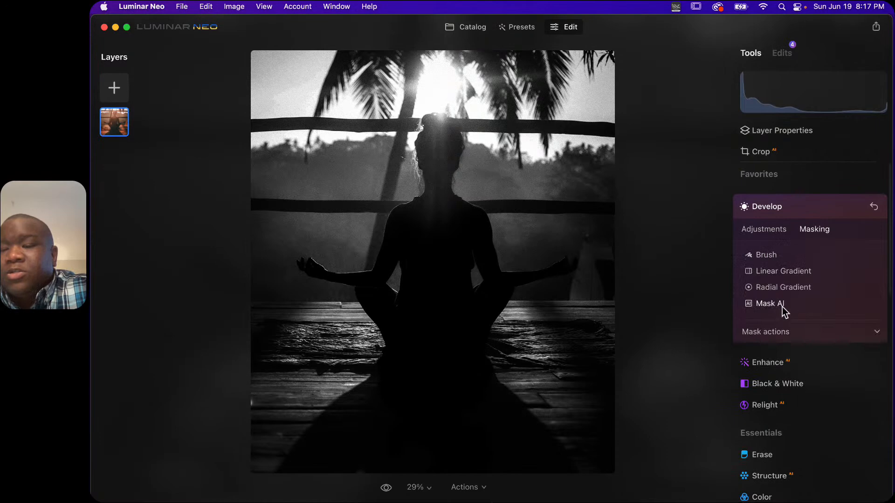
left_click(782, 333)
left_click(858, 371)
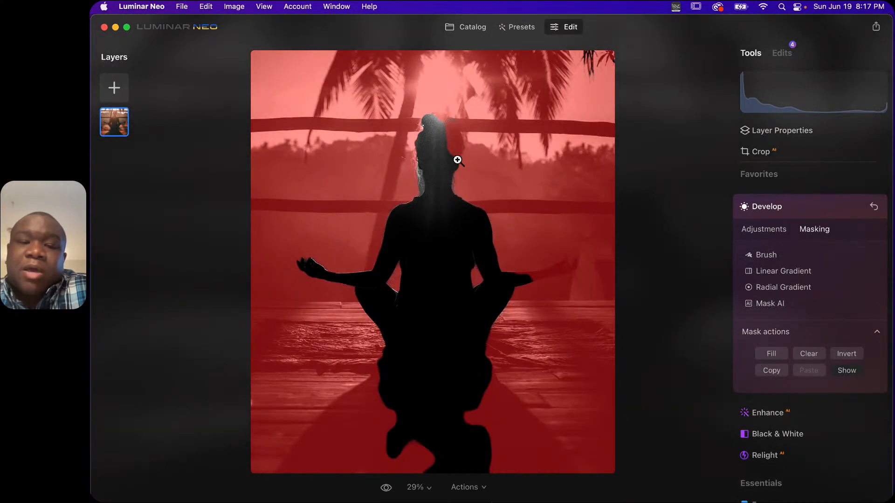
- Erase the background mask from the part of the head it still covers, using a size 52 brush
left_click(755, 254)
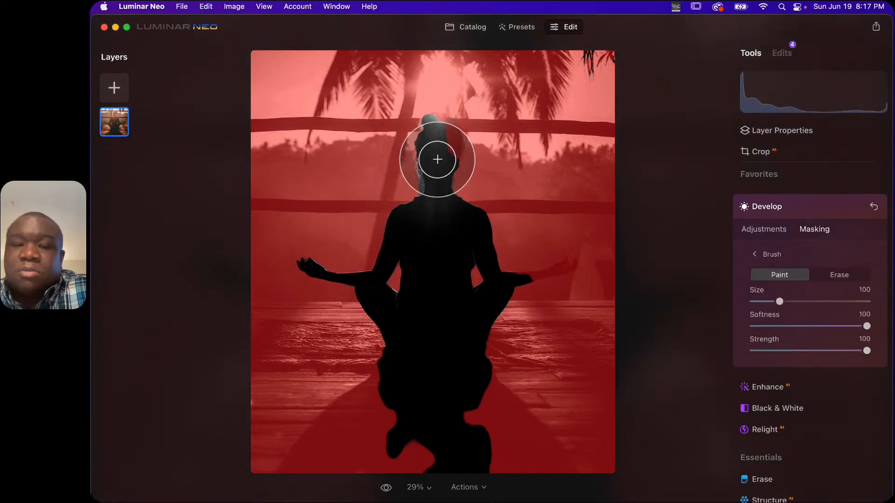
scroll(438, 159, "down", 8)
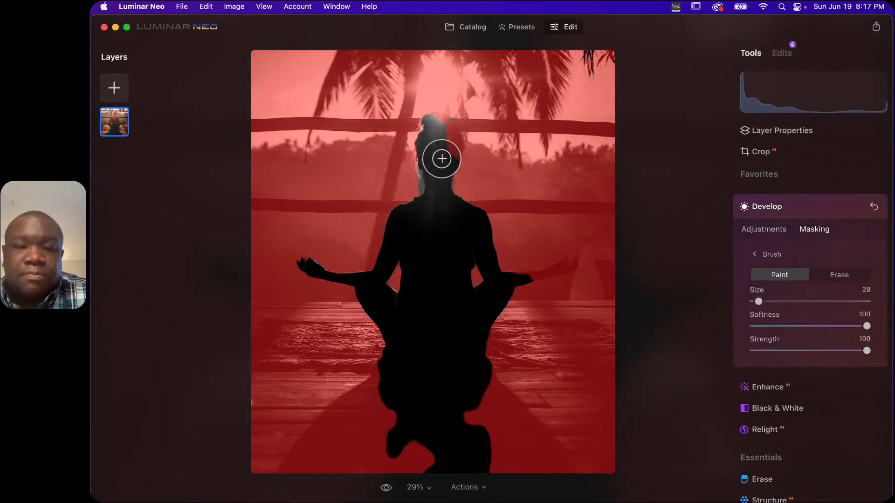
scroll(447, 159, "up", 3)
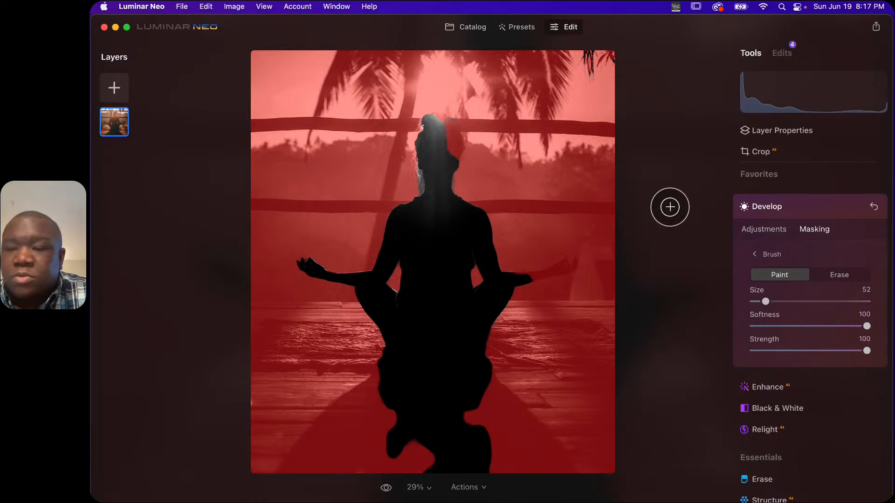
left_click(839, 275)
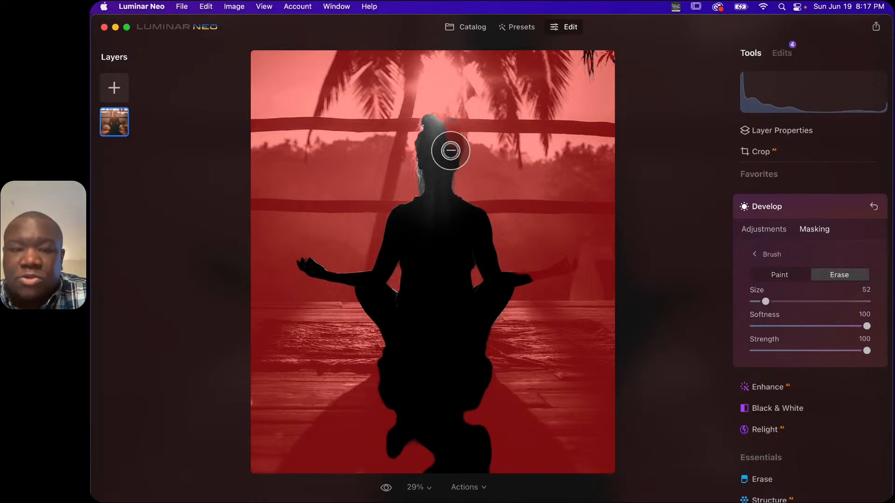
mouse_move(453, 144)
left_mouse_down()
mouse_move(450, 150)
mouse_move(436, 131)
left_mouse_up()
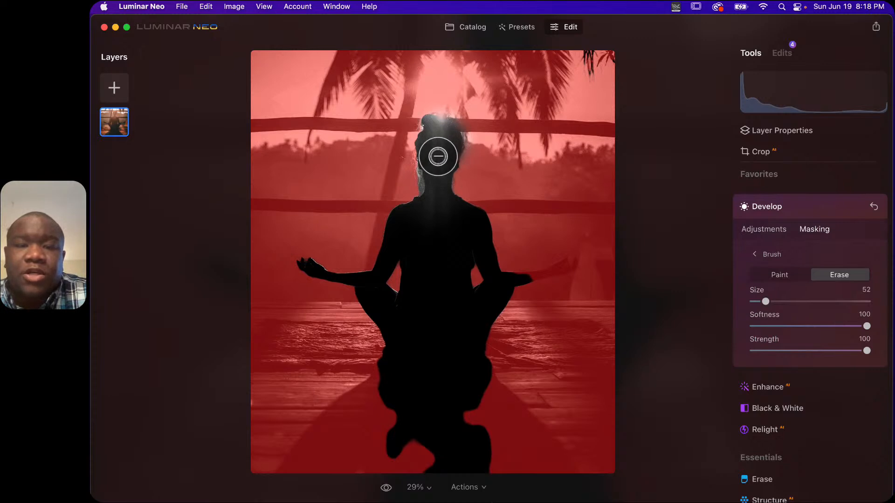
- Reduce the erasing brush to size 10 and remove the mask from the figure's right forearm and hand
key("bracketleft")
key("bracketleft")
key("bracketleft")
key("bracketleft")
key("bracketleft")
key("bracketright")
key("bracketright")
key("bracketright")
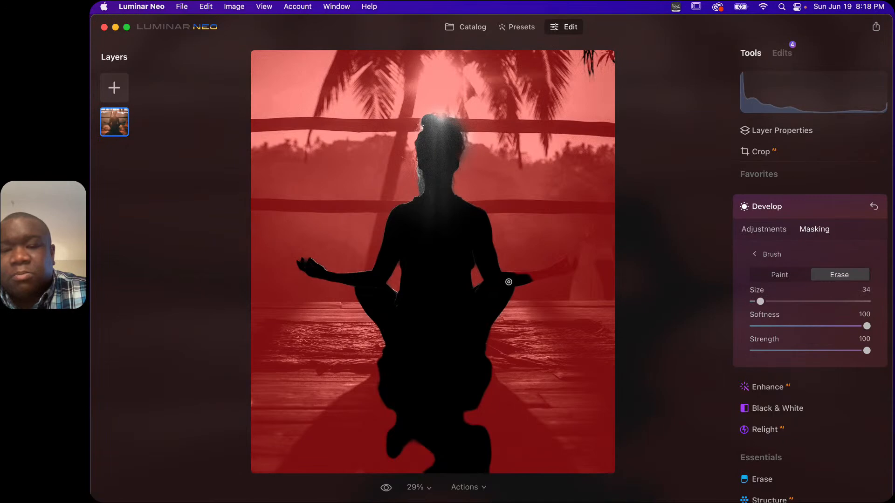
key("bracketleft")
key("bracketleft")
key("bracketleft")
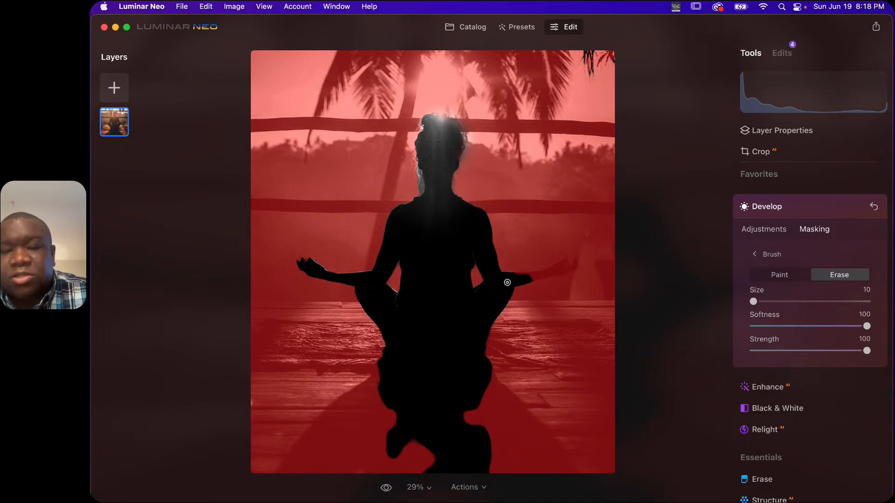
mouse_move(518, 275)
left_mouse_down()
mouse_move(544, 274)
mouse_move(524, 280)
mouse_move(566, 269)
mouse_move(538, 274)
mouse_move(563, 261)
mouse_move(576, 260)
left_mouse_up()
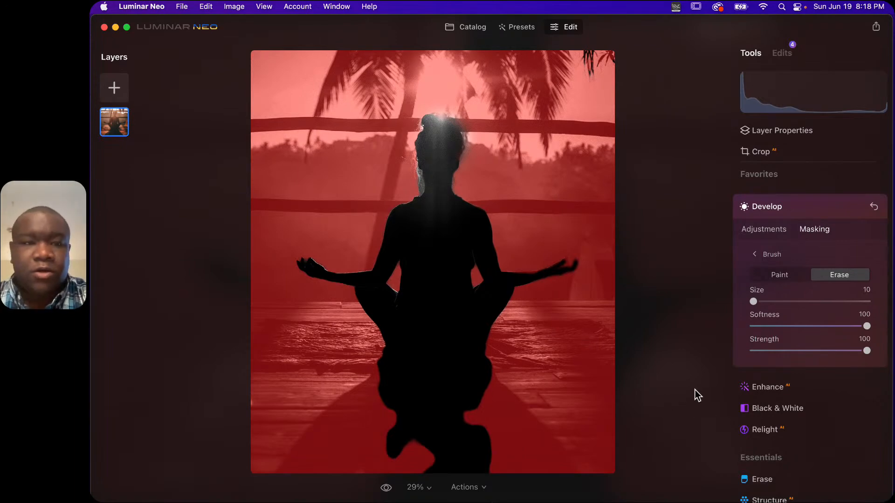
- Try brightening the masked background with Highlights at 88 and Exposure at 1.17
left_click(764, 255)
left_click(768, 229)
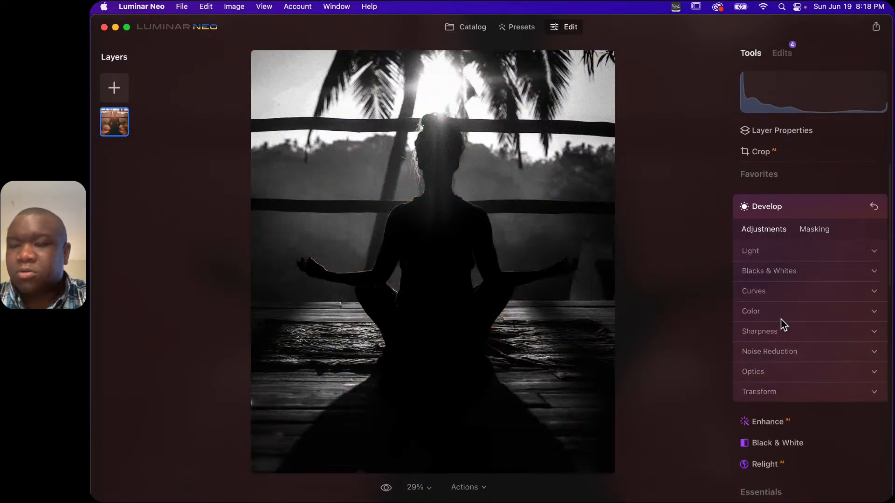
left_click(779, 251)
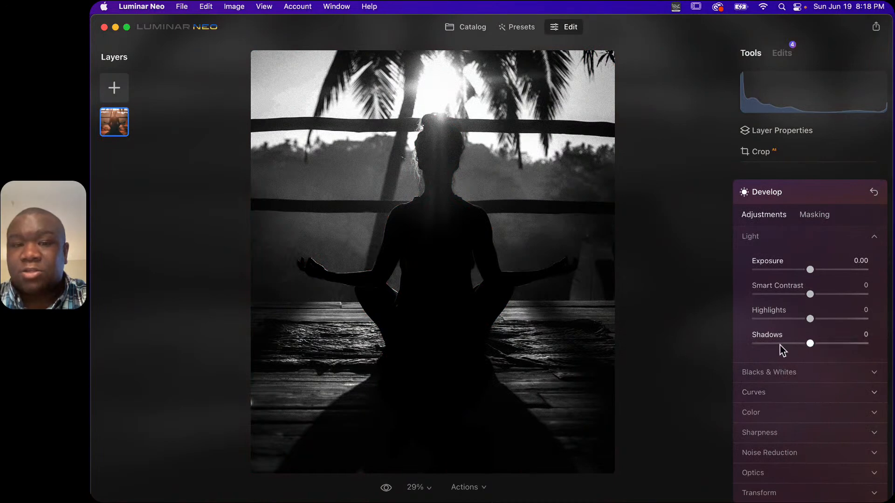
left_click_drag(809, 319, 859, 318)
left_click_drag(811, 270, 823, 273)
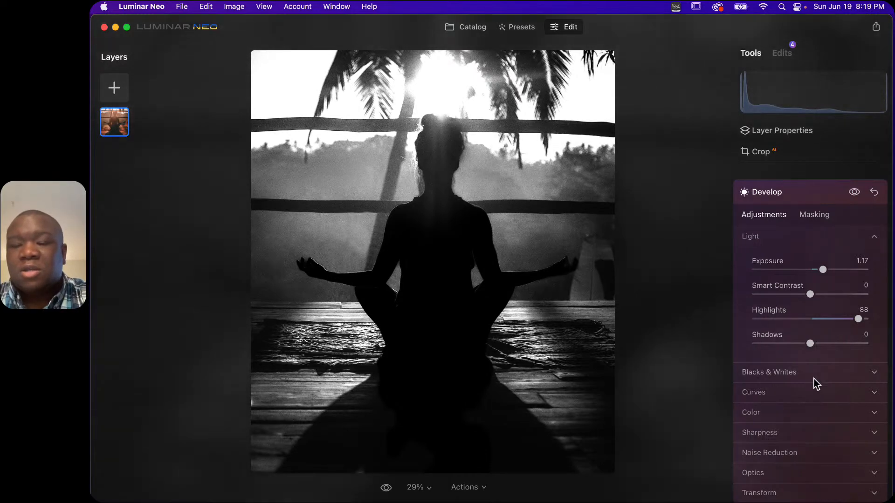
left_click(787, 237)
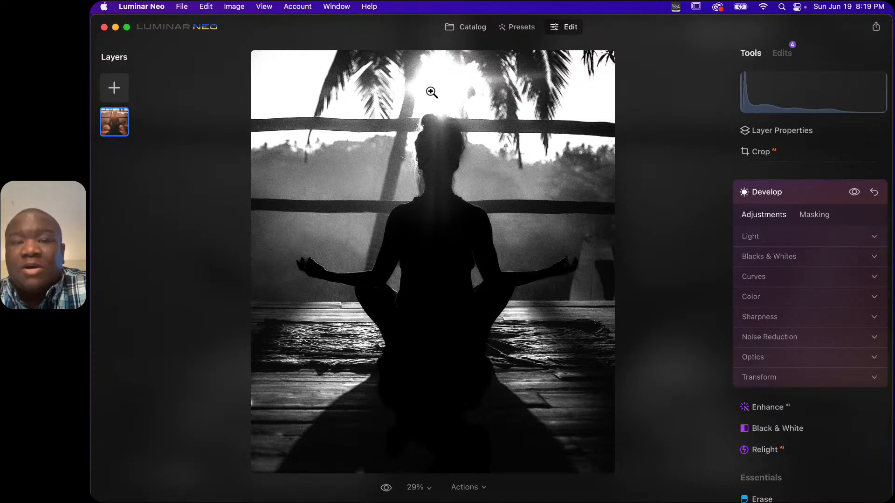
- Set the background's Exposure to 0.76 and Highlights to 37, and compare the photo with its original
left_click(799, 235)
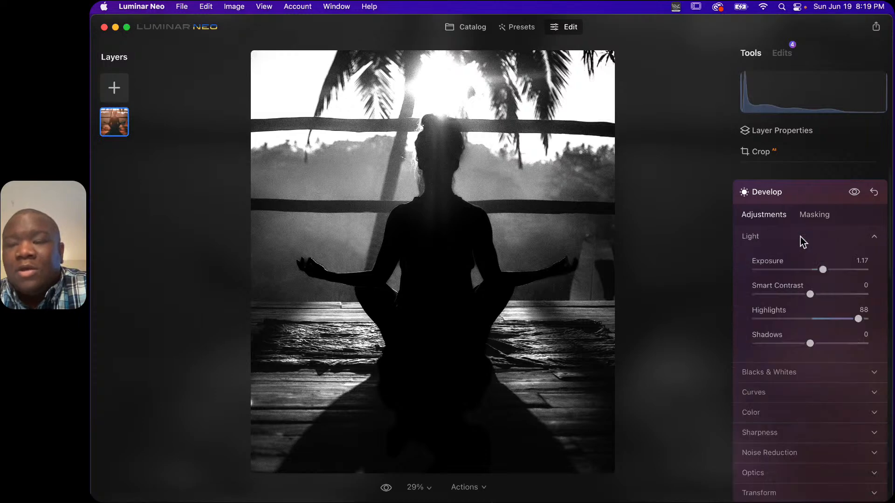
left_click_drag(823, 270, 817, 270)
left_click_drag(856, 320, 830, 320)
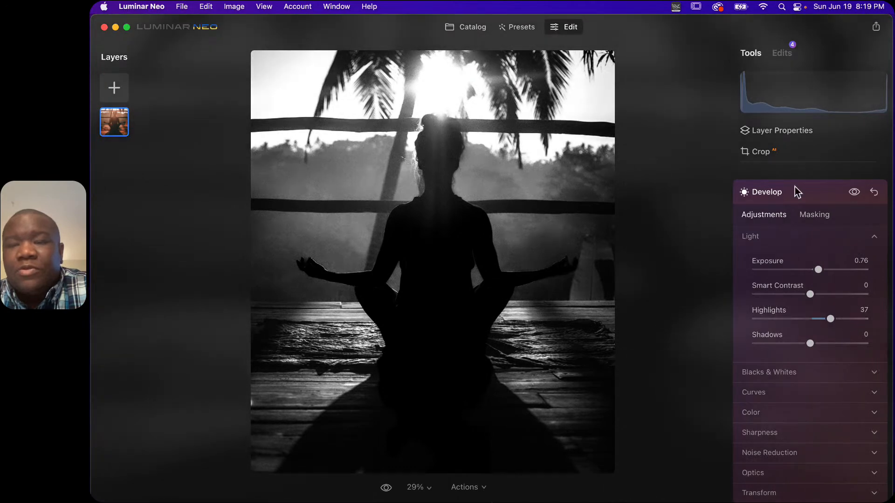
left_click(787, 235)
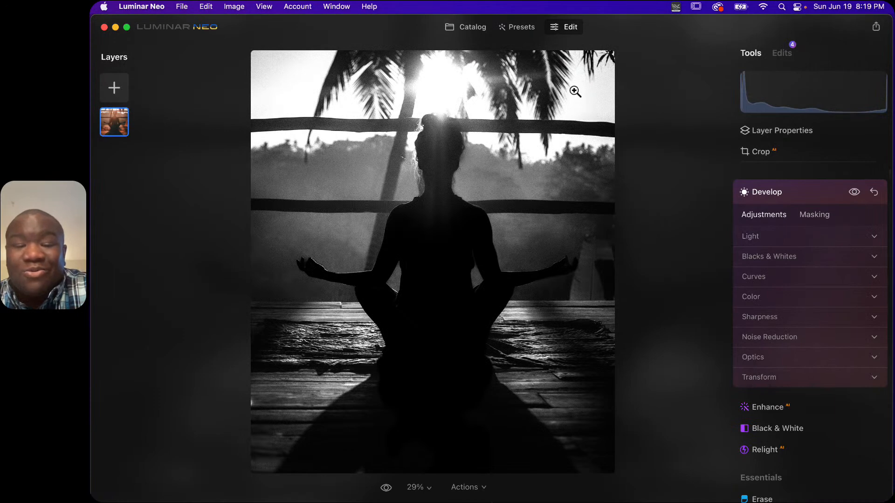
key("backslash")
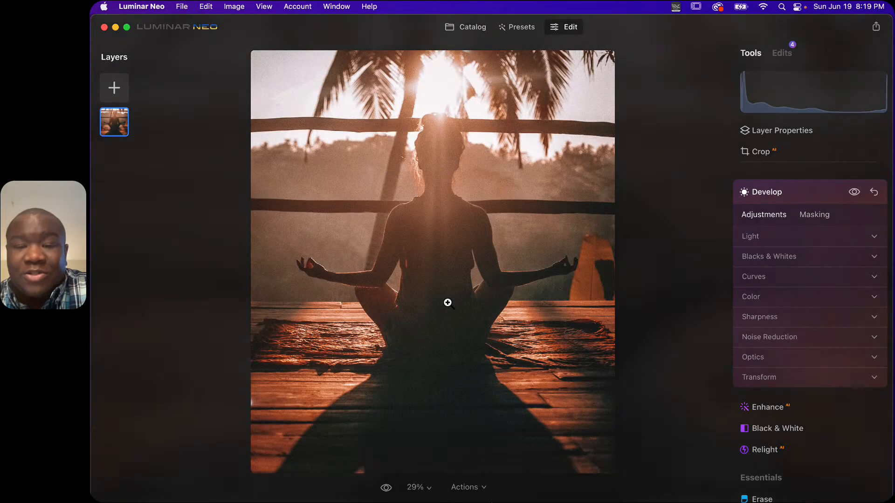
key("backslash")
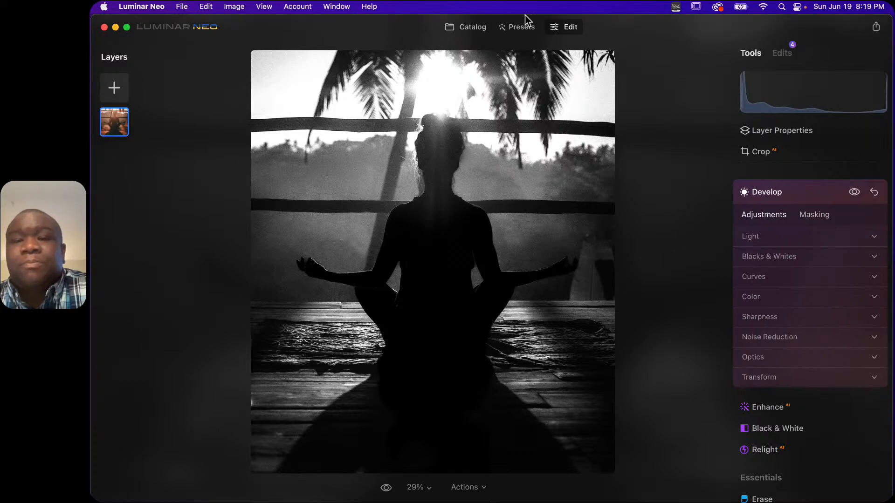
- Open the photo of the coffee cup on white linen from the Manipulating Light album for editing
left_click(469, 27)
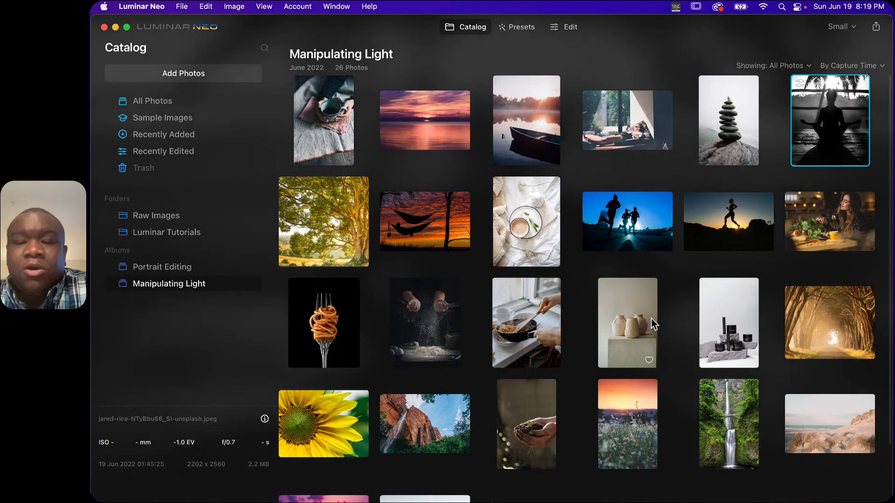
left_click(544, 217)
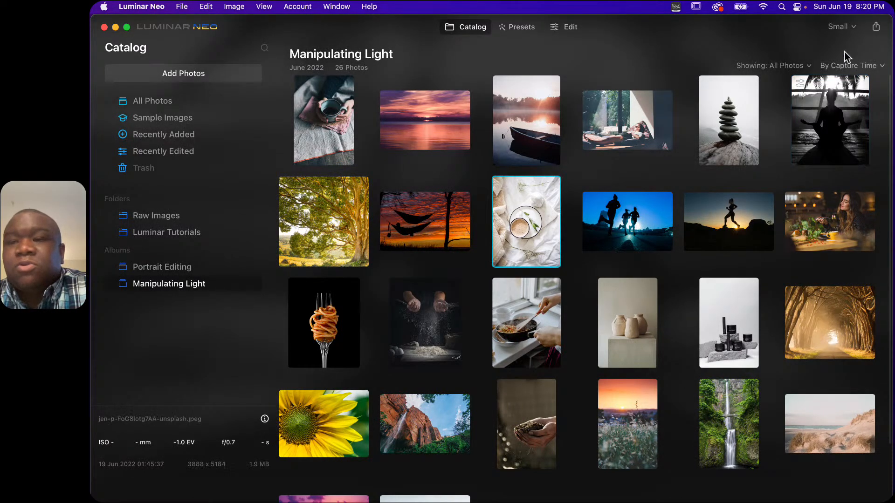
left_click(567, 29)
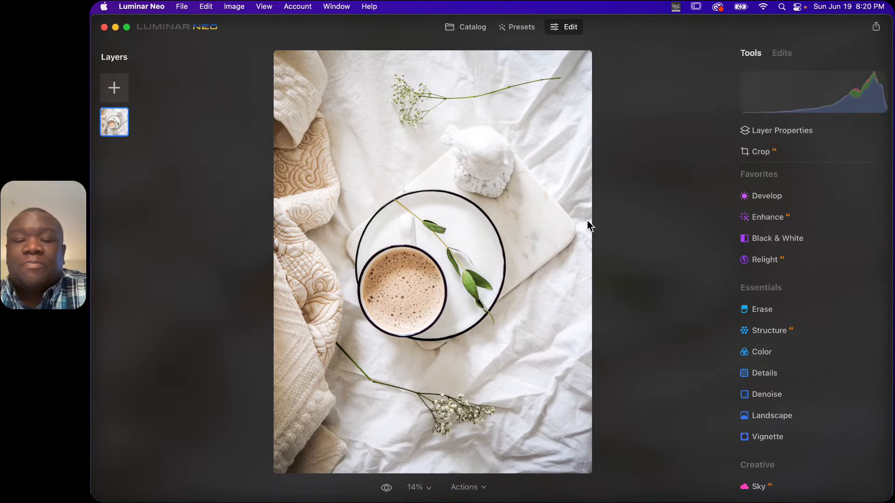
- Convert the coffee photo to black and white with the Black & White tool
left_click(773, 249)
left_click(787, 299)
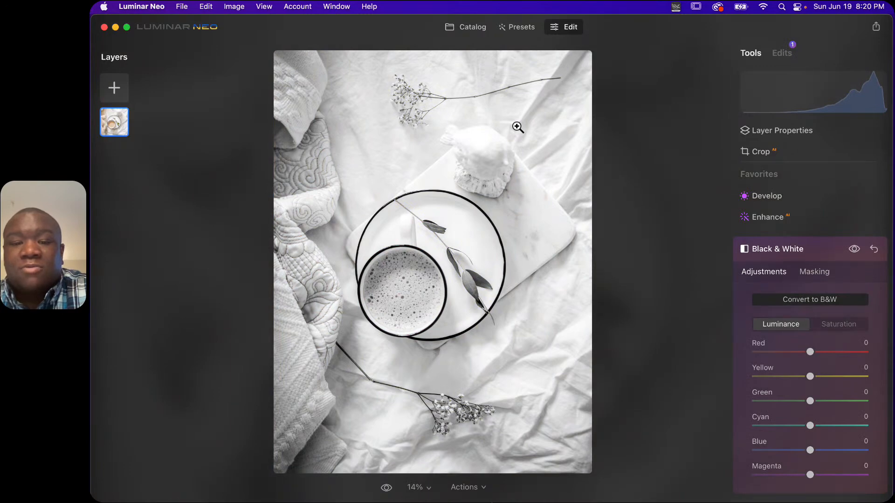
left_click(802, 249)
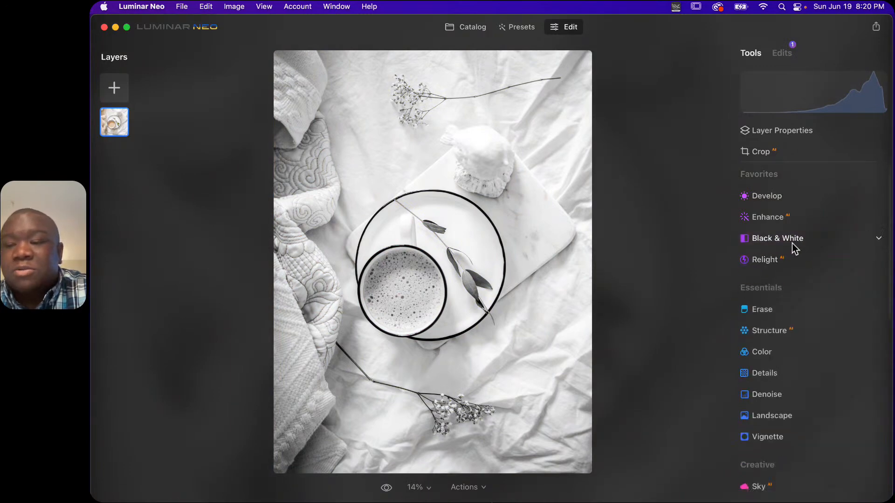
- Try Enhance with Accent at 74 on the black-and-white photo and compare it with the effect turned off
left_click(773, 220)
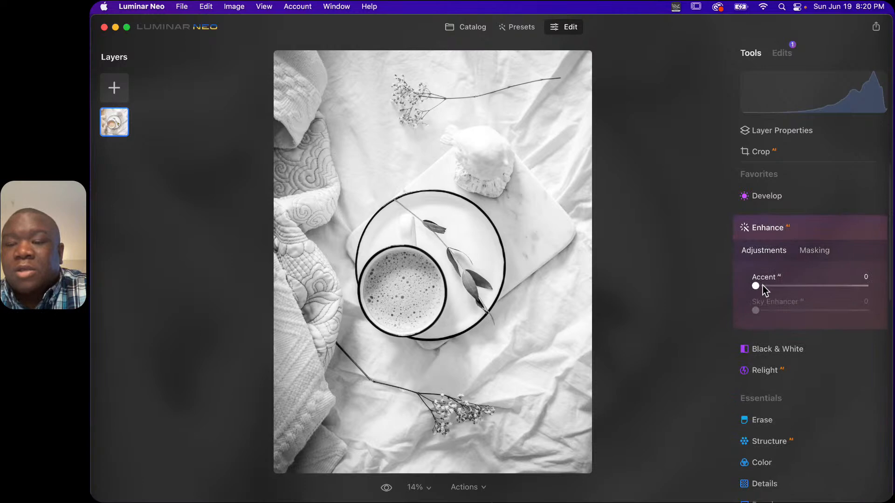
left_click_drag(758, 286, 845, 289)
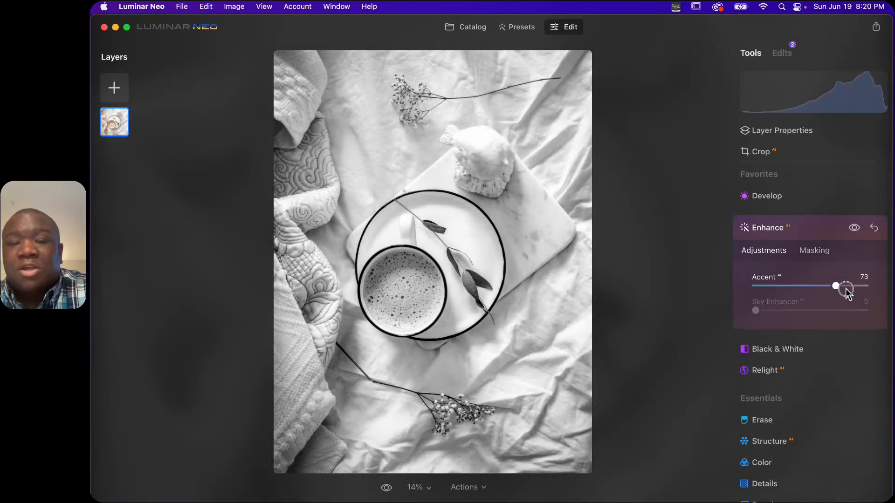
left_click(853, 229)
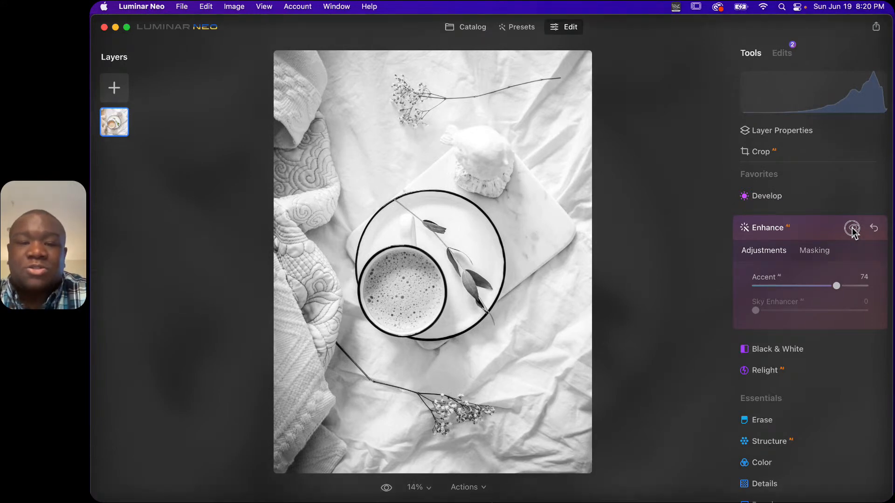
left_click(853, 229)
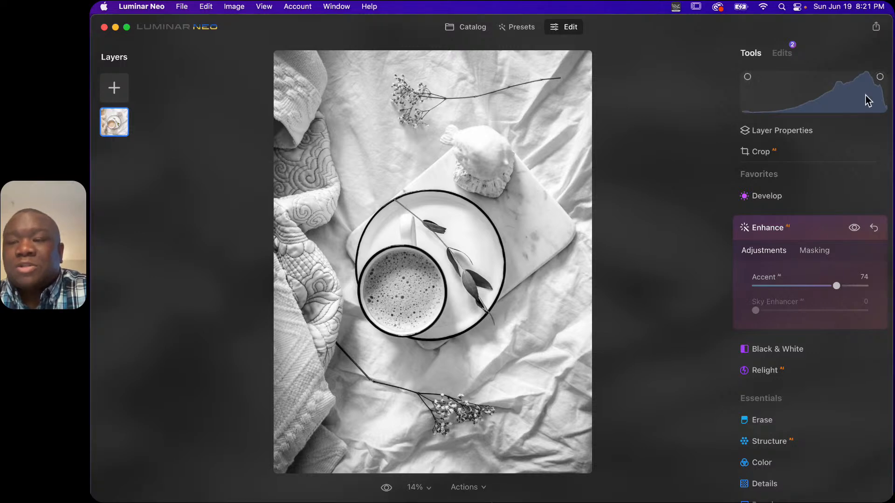
- Show the highlight clipping, compare it with Accent at 0 and at 75, and briefly check the shadow clipping
left_click(879, 76)
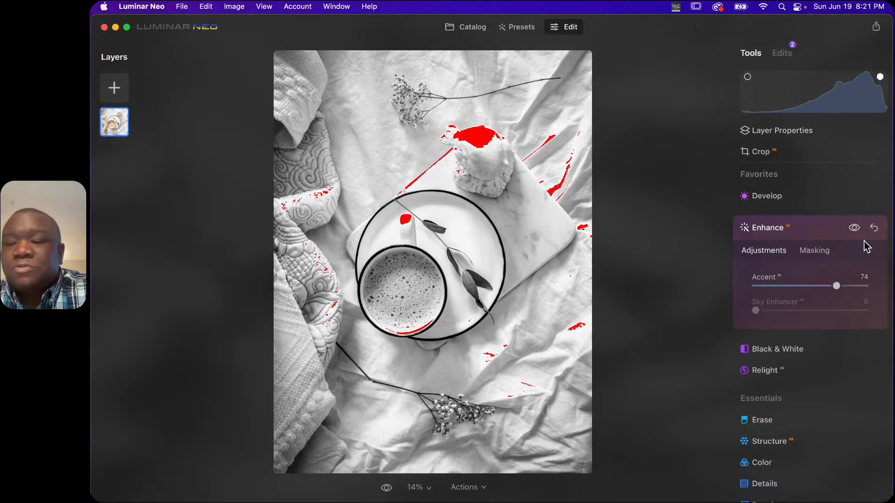
double_click(757, 282)
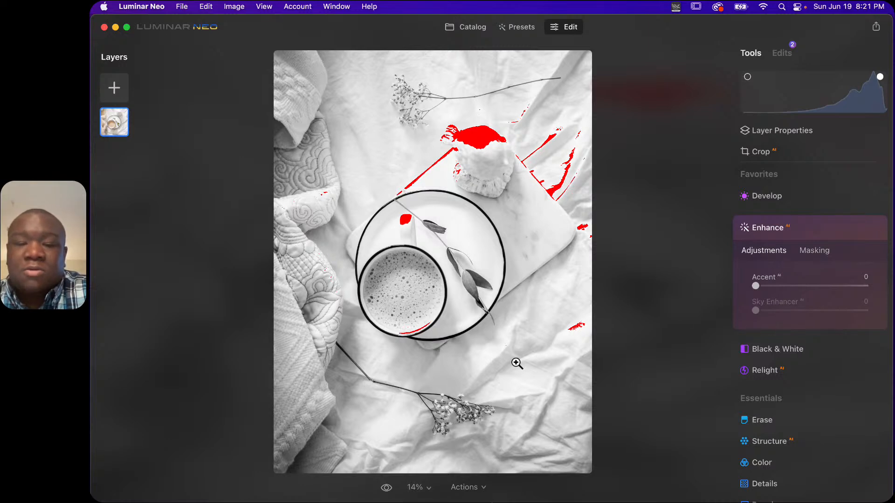
left_click_drag(755, 285, 842, 294)
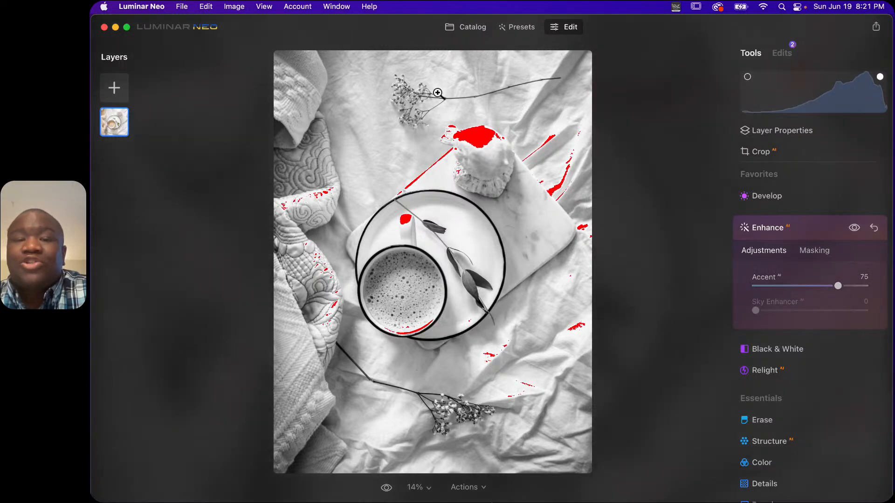
left_click(747, 76)
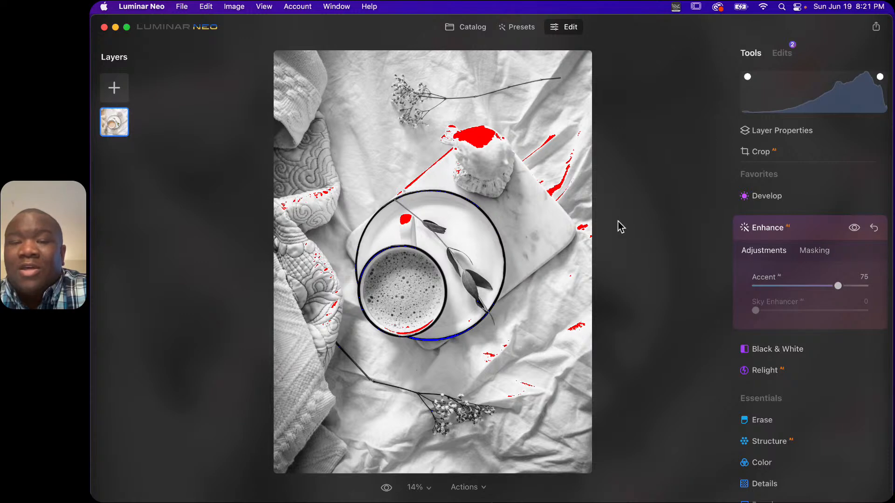
left_click(747, 77)
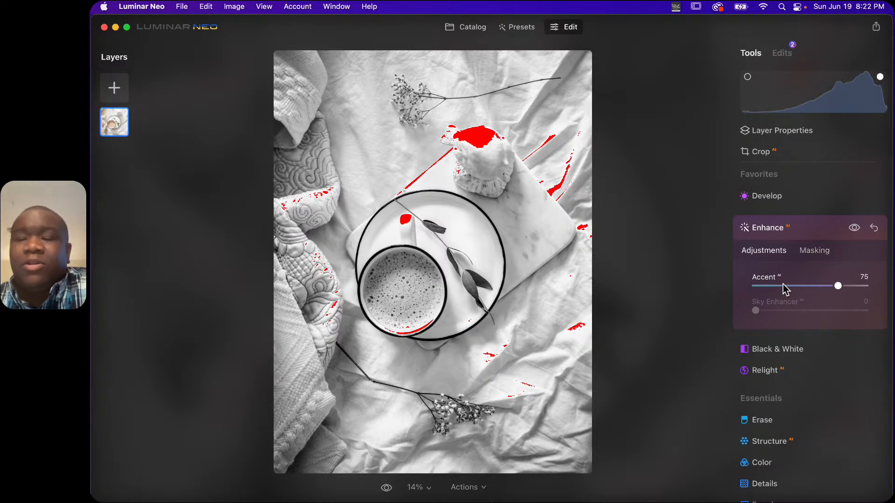
- Try Accent at 63, hide the highlight clipping, and settle on an Accent value of 78
left_click_drag(838, 287, 821, 292)
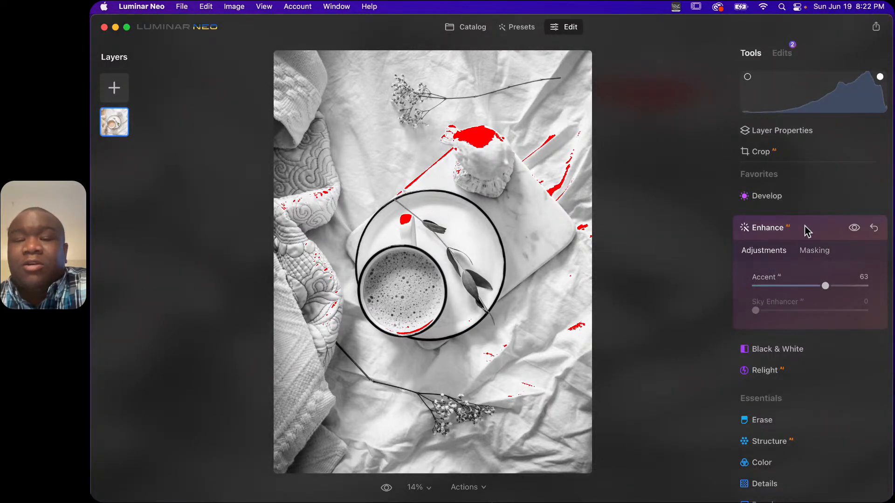
left_click(879, 76)
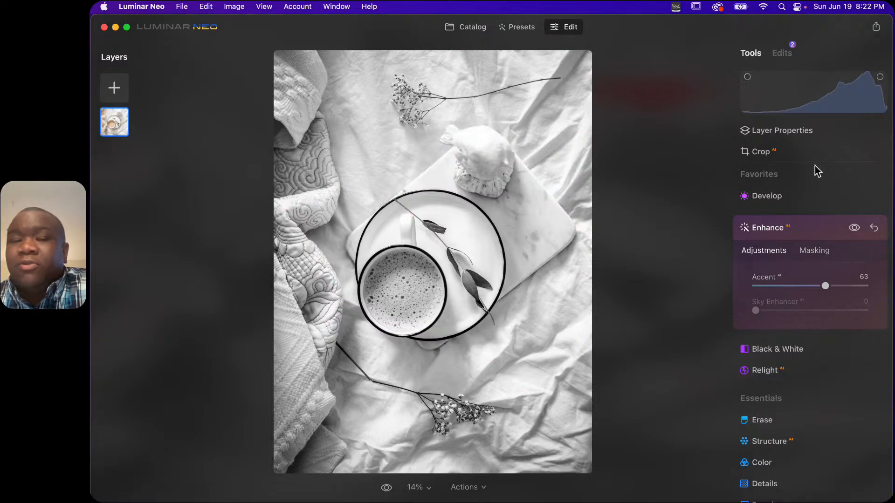
left_click_drag(823, 289, 842, 293)
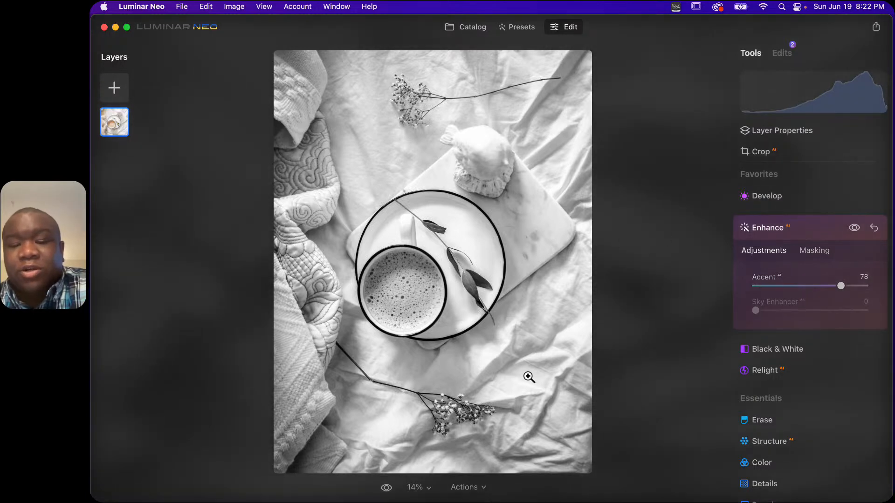
left_click(798, 233)
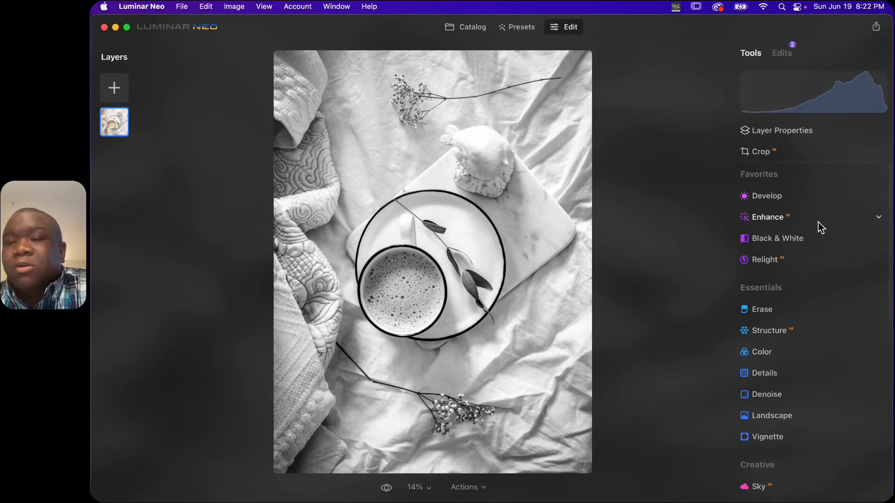
- Revert only the Black & White edit so the photo is in color, keeping the Enhance edit
left_click(784, 53)
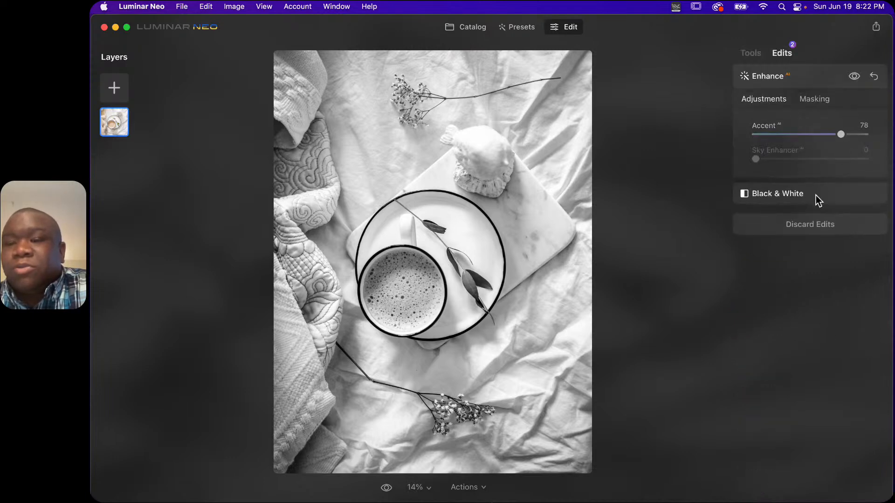
left_click(823, 199)
left_click(872, 103)
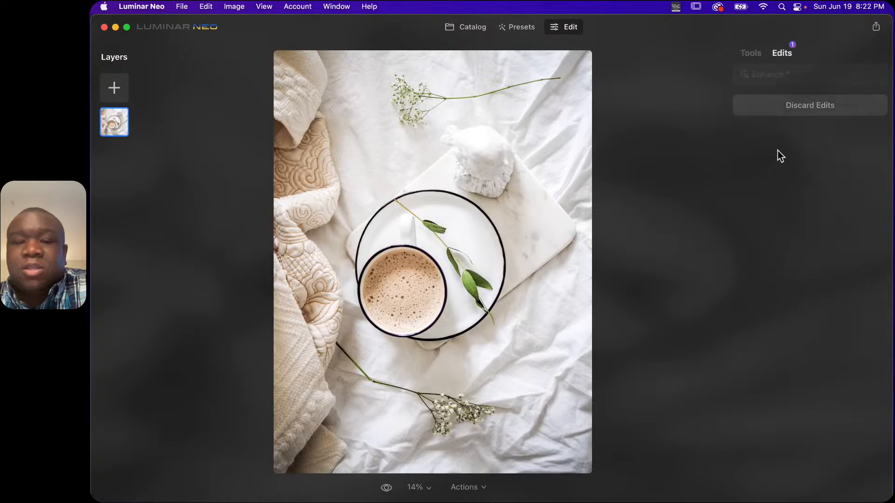
left_click(751, 53)
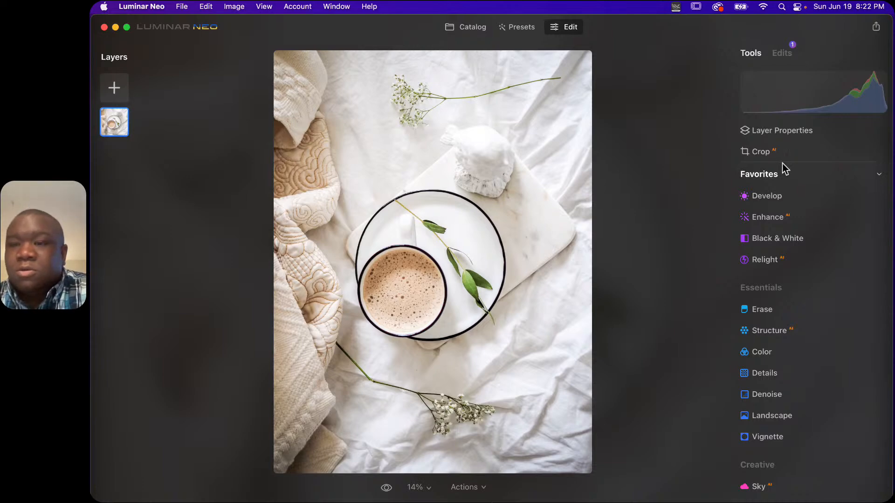
- Review the applied Enhance edit and compare the color photo with its original
left_click(782, 52)
left_click(796, 80)
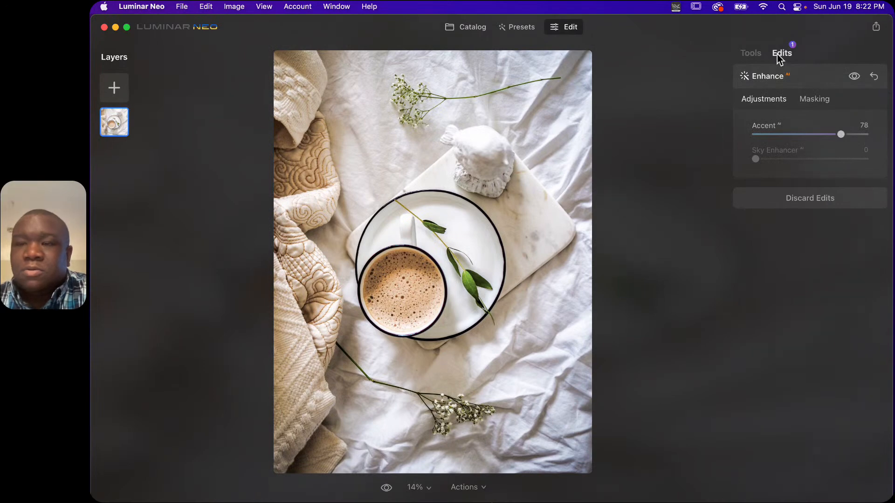
left_click(750, 53)
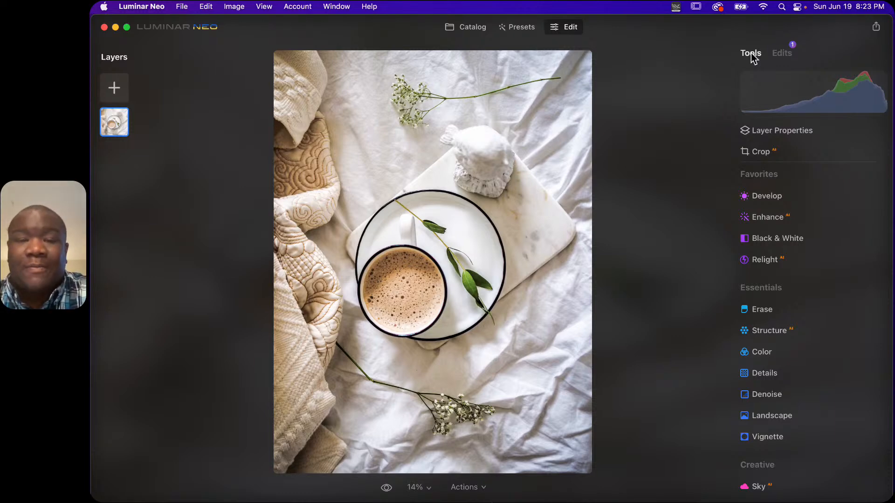
key("backslash")
key("backslash")
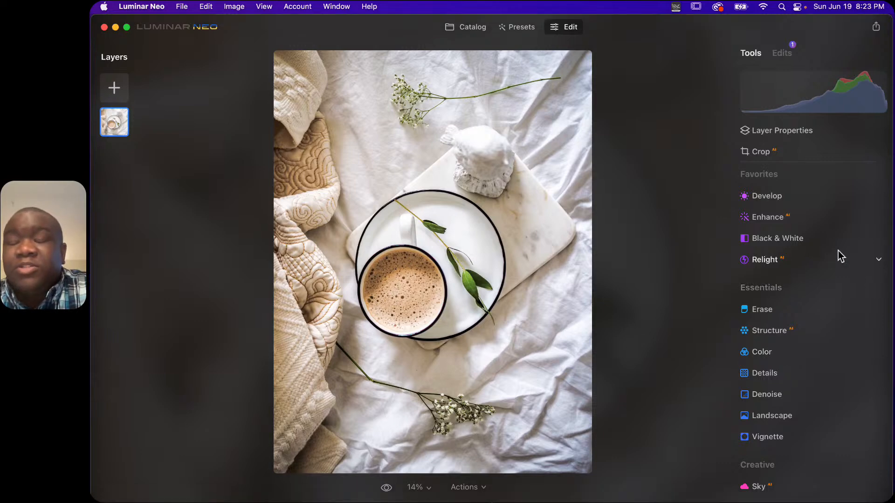
- Add a radial gradient mask in Develop, centered on the plate and fitted to its rim, and invert it to cover the plate and cup
left_click(767, 197)
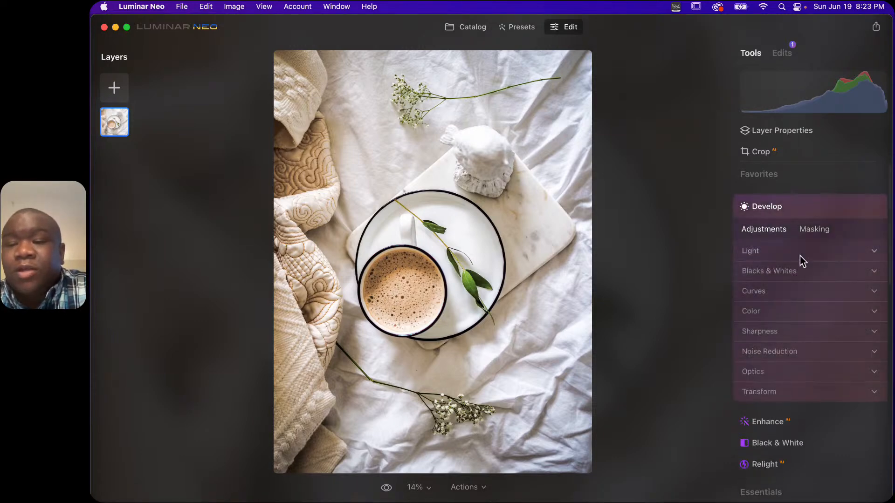
left_click(806, 231)
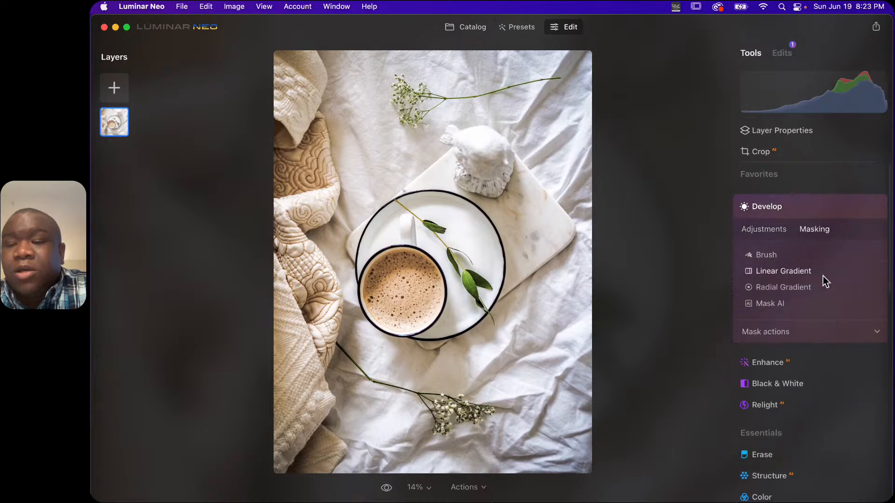
left_click(780, 290)
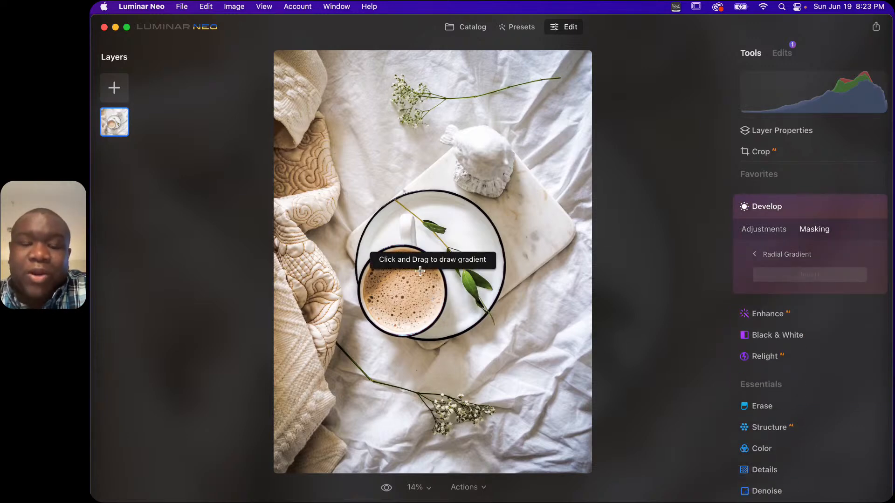
left_click_drag(408, 244, 432, 279)
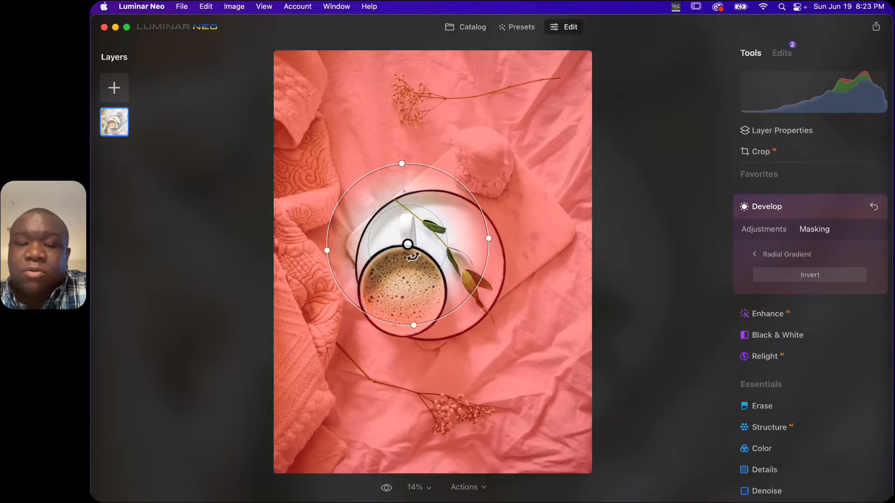
left_click_drag(408, 244, 430, 267)
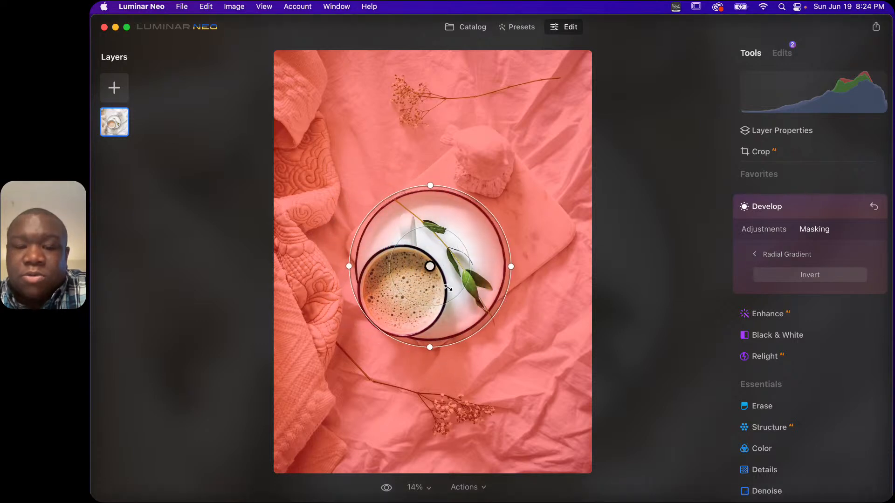
left_click_drag(451, 298, 450, 295)
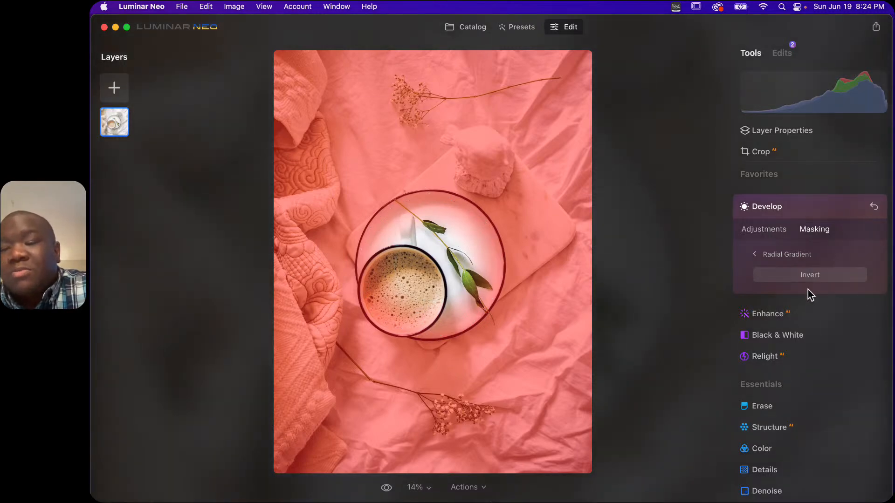
left_click(808, 275)
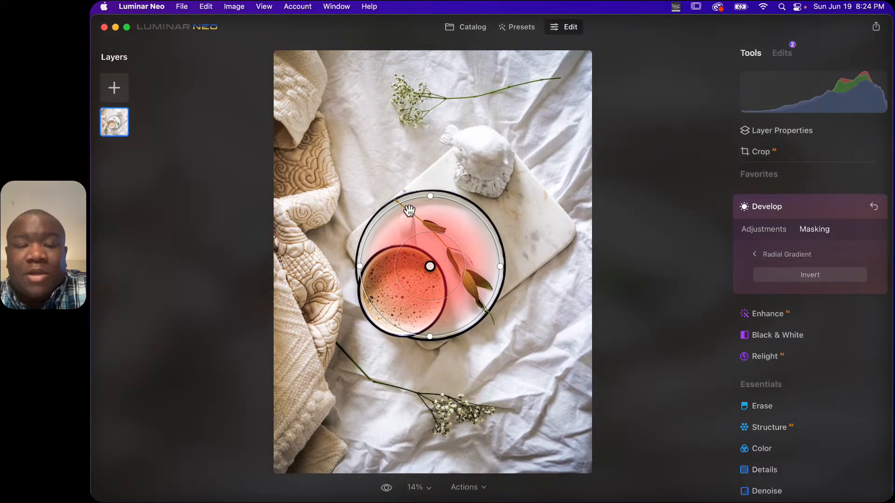
left_click_drag(407, 200, 407, 194)
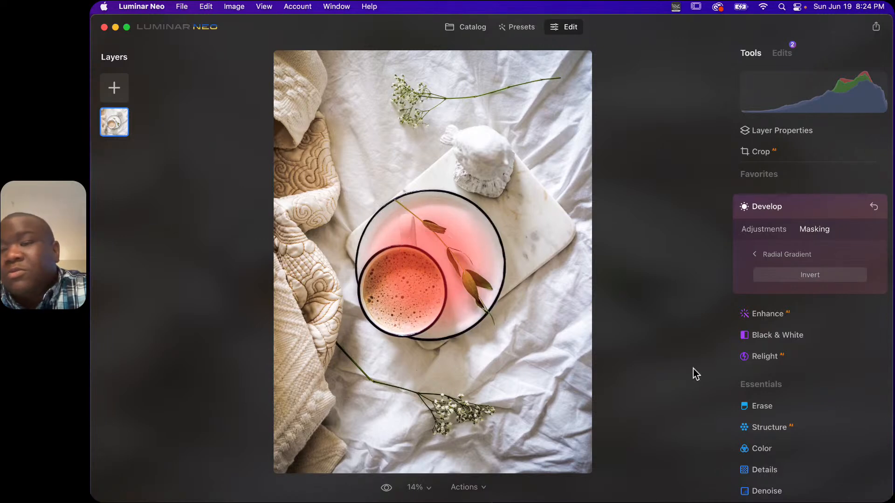
- Try brightening the masked plate and cup with Exposure at 0.60, toggling the Develop effect to compare
left_click(764, 230)
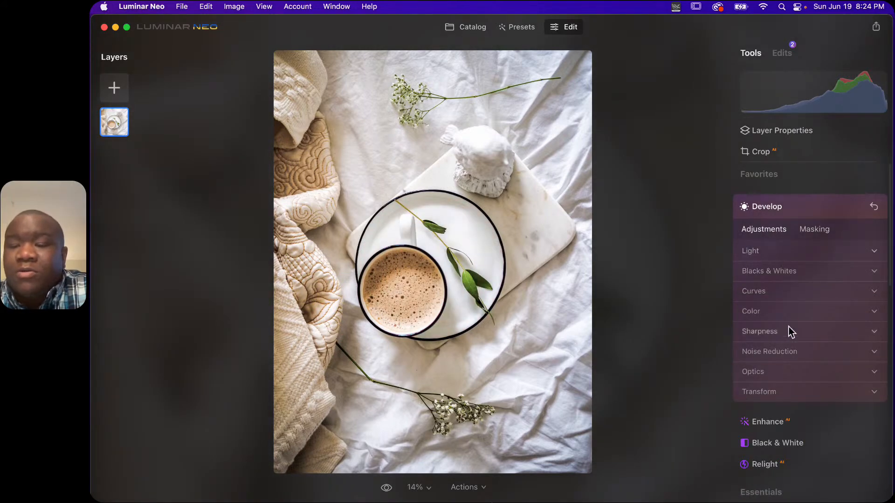
left_click(783, 252)
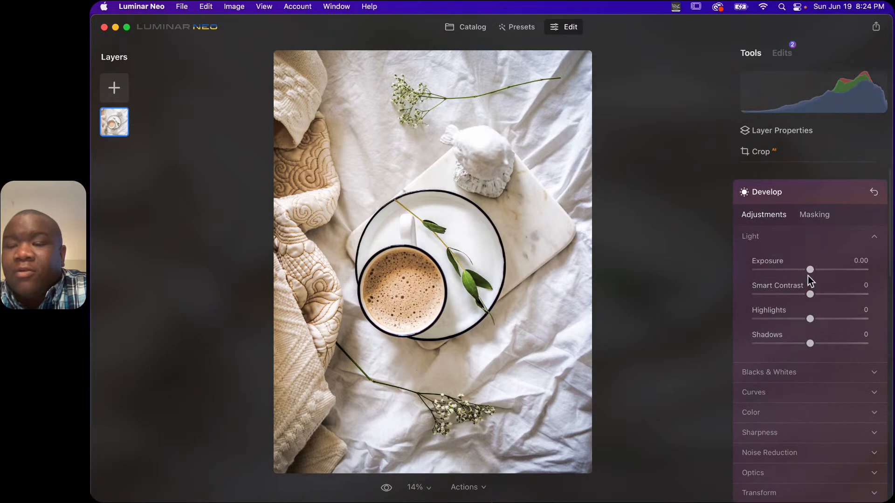
left_click_drag(810, 270, 818, 275)
left_click(856, 193)
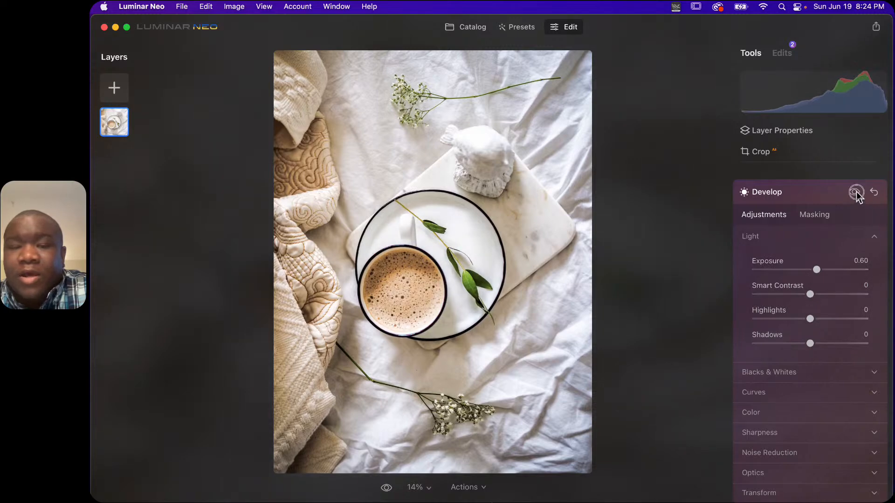
left_click(857, 192)
left_click(857, 192)
left_click(856, 192)
left_click(857, 192)
left_click(857, 192)
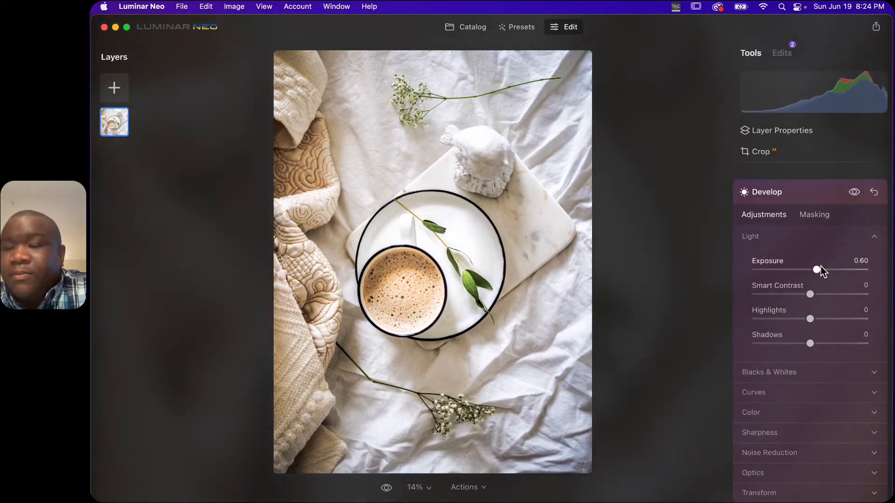
- Set the masked area's Exposure to 0.39, Shadows to -40 and Highlights to 19
mouse_move(816, 270)
left_mouse_down()
mouse_move(837, 274)
mouse_move(816, 270)
left_mouse_up()
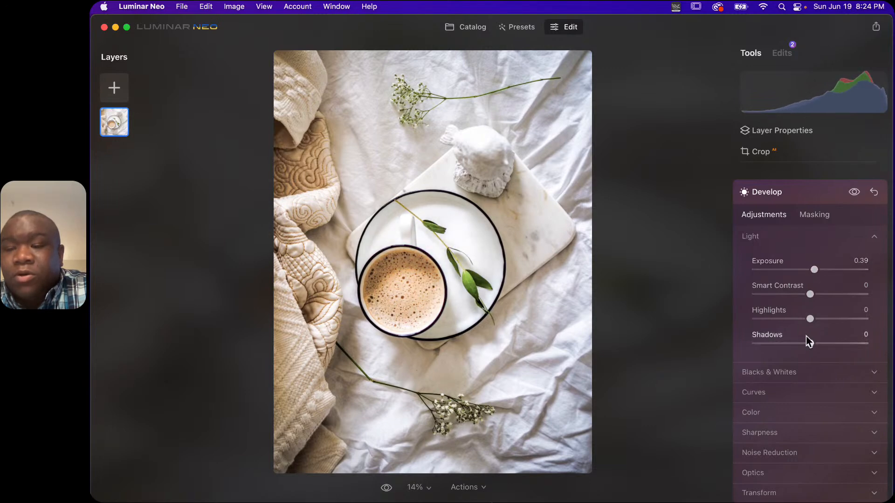
left_click_drag(810, 345, 821, 320)
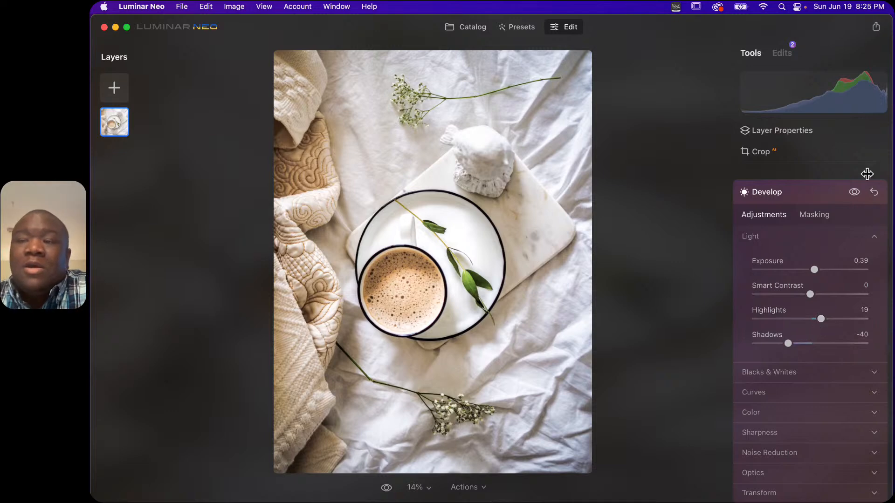
- Try raising the masked plate and cup's Highlights to 100, toggling the highlight clipping overlay to check for blown-out areas
left_click(880, 77)
left_click_drag(821, 321, 869, 330)
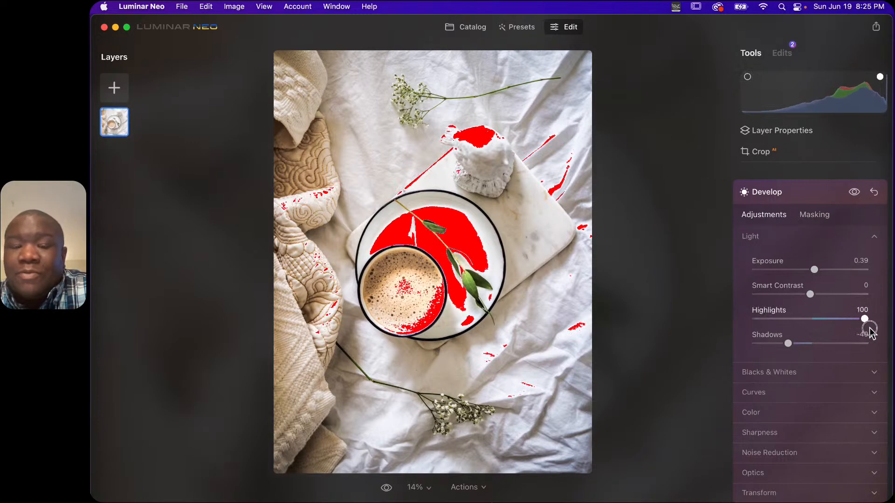
left_click(880, 77)
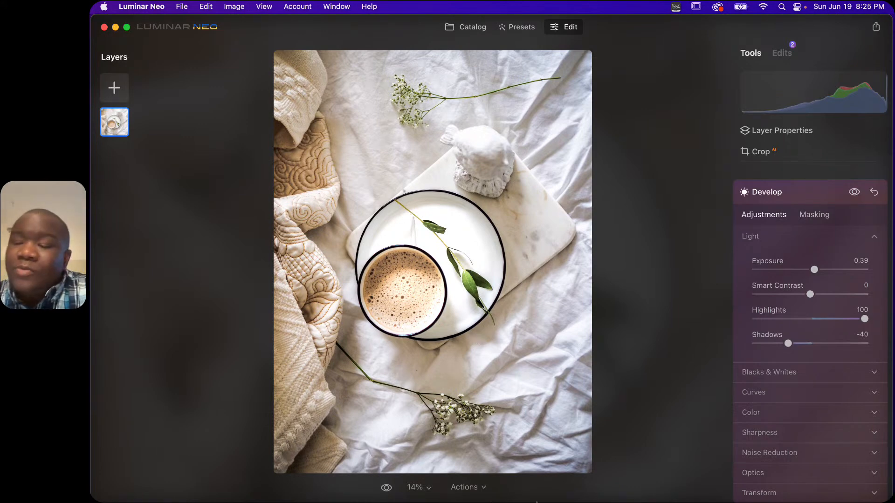
left_click(879, 78)
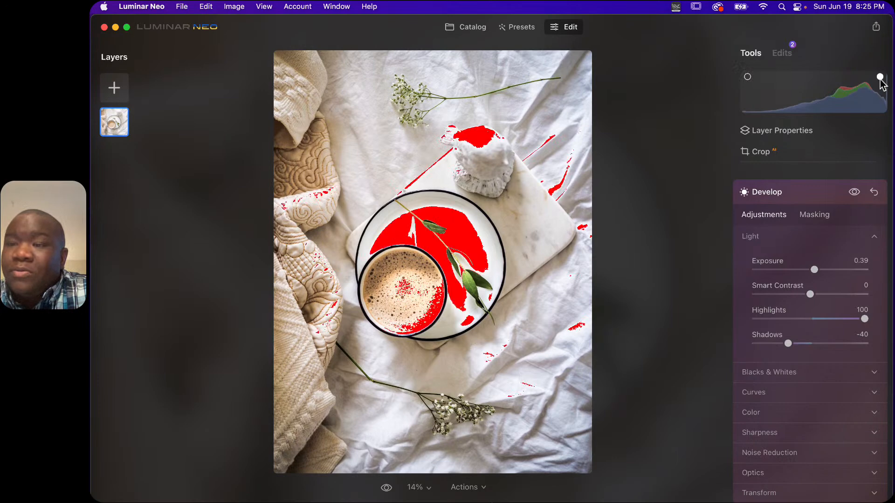
- Lower the white endpoint of the Develop tone curve slightly to reduce clipping on the plate, and hide the clipping overlay
left_click(874, 394)
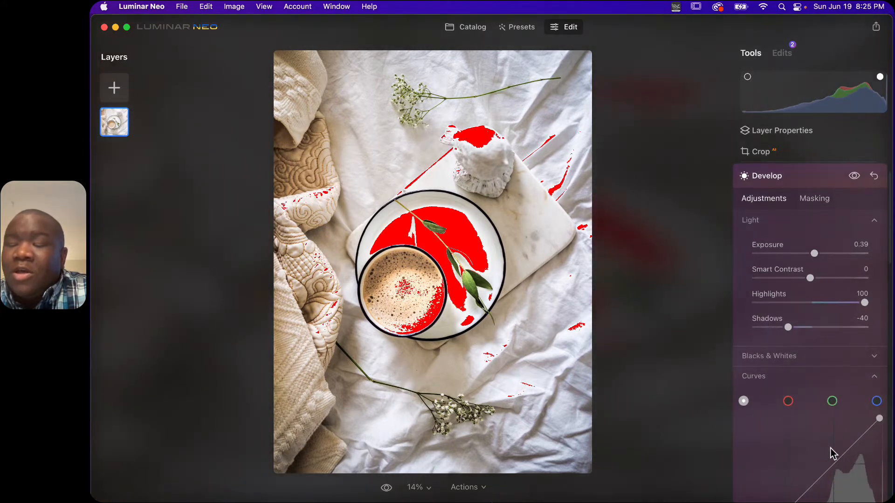
scroll(833, 455, "down", 3)
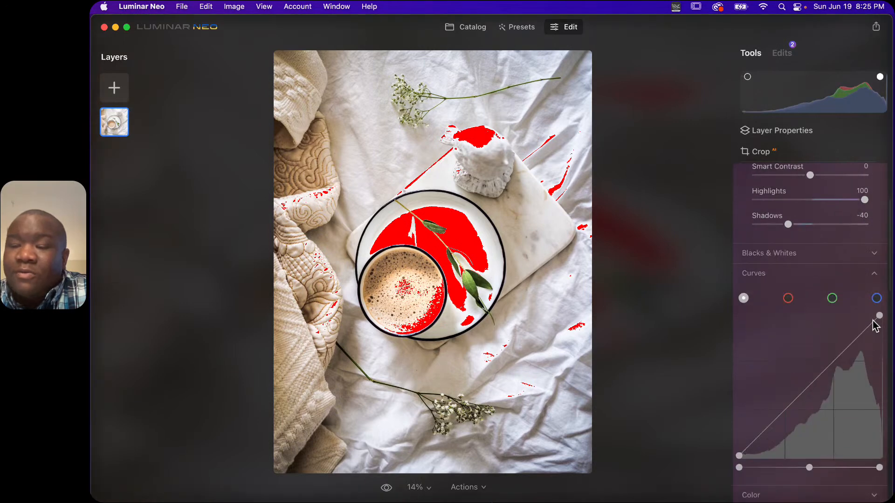
left_click_drag(880, 316, 881, 320)
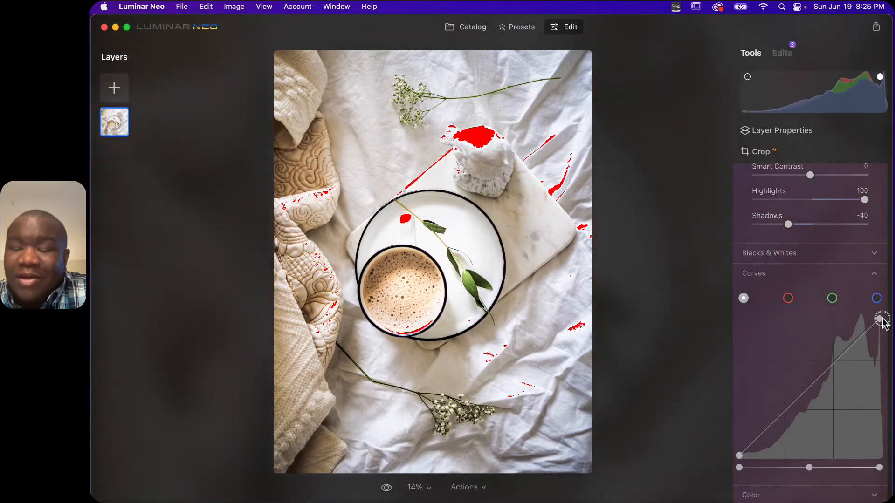
left_click_drag(883, 320, 885, 322)
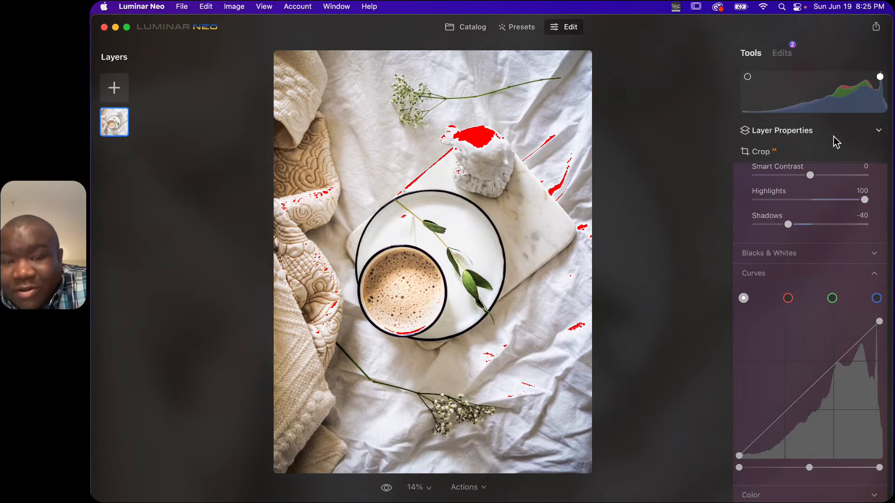
left_click(880, 77)
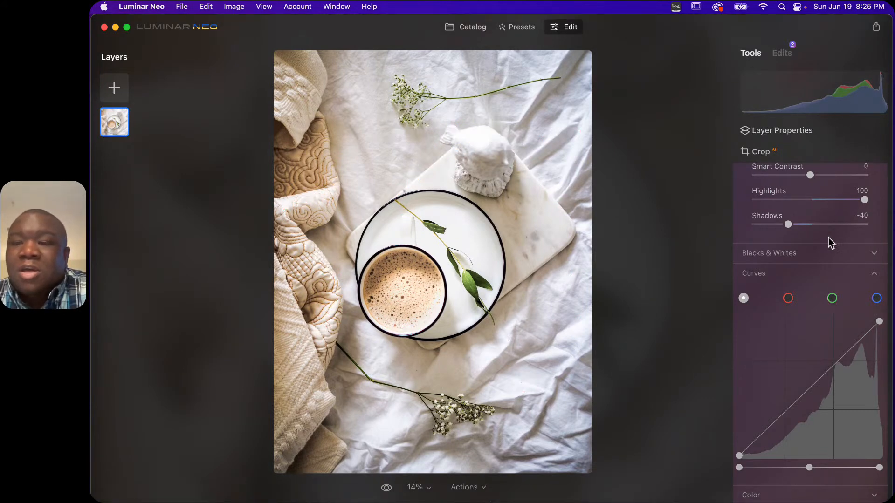
- Toggle the Develop effect repeatedly to compare the plate and cup with and without the masked adjustments
scroll(815, 276, "up", 3)
scroll(840, 347, "up", 2)
left_click(854, 207)
left_click(854, 207)
left_click(854, 208)
left_click(854, 207)
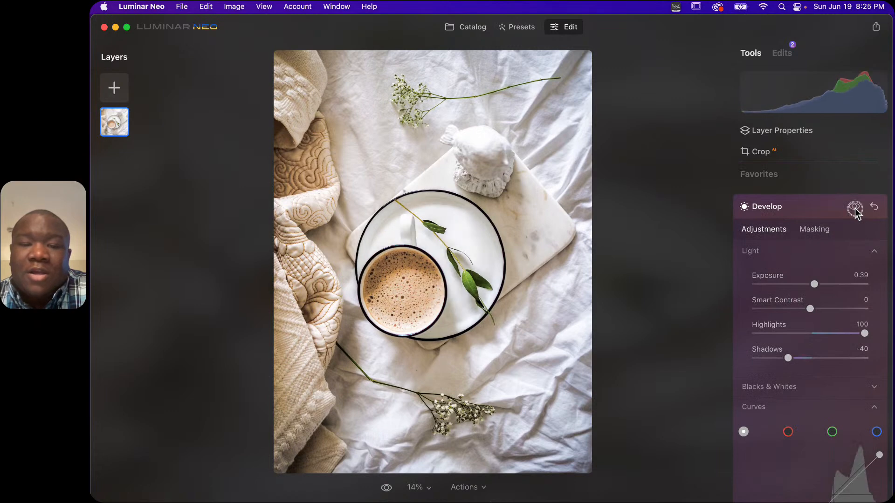
left_click(855, 208)
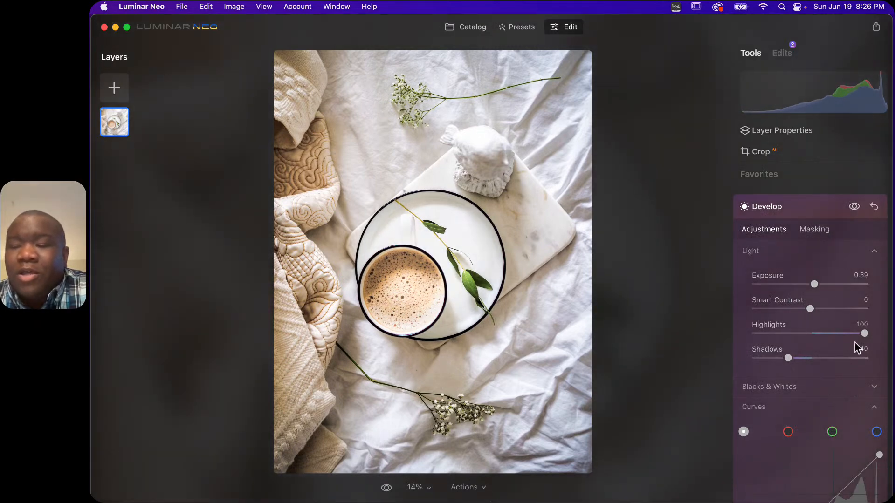
- Set the masked area's Highlights to 29 and Shadows to -33, and close the Develop tool
left_click_drag(865, 335, 829, 335)
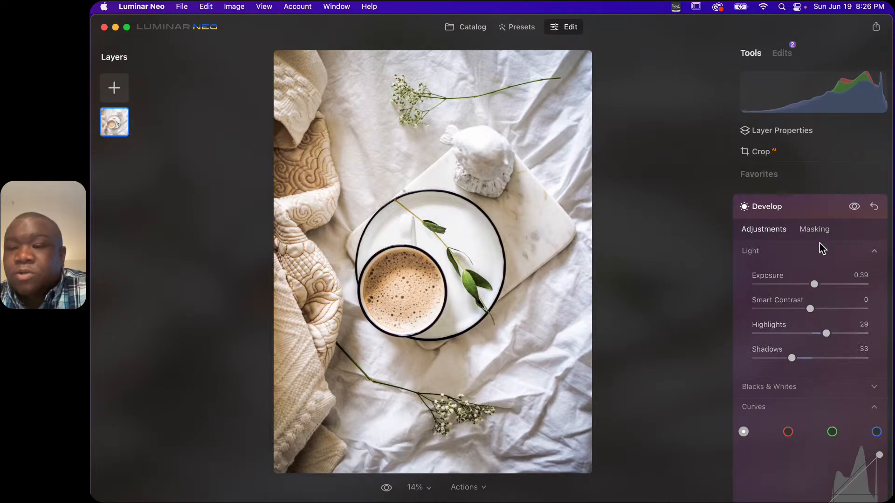
left_click(772, 254)
scroll(782, 288, "down", 1)
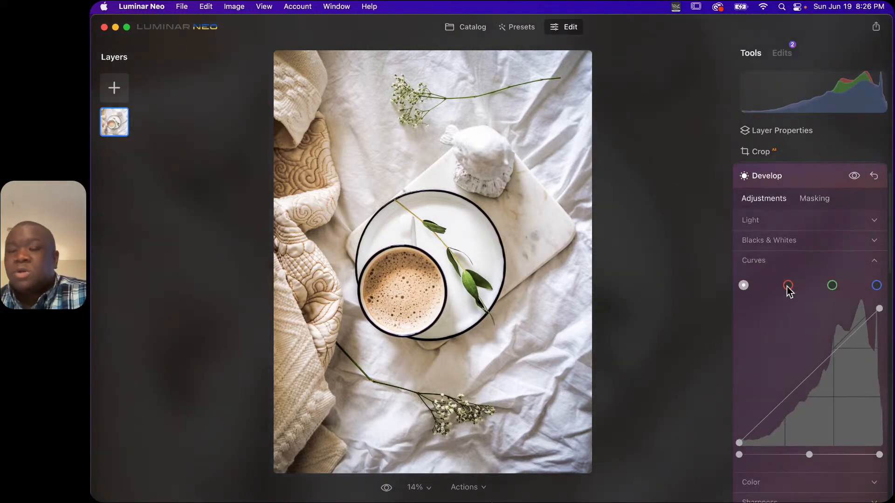
left_click(781, 261)
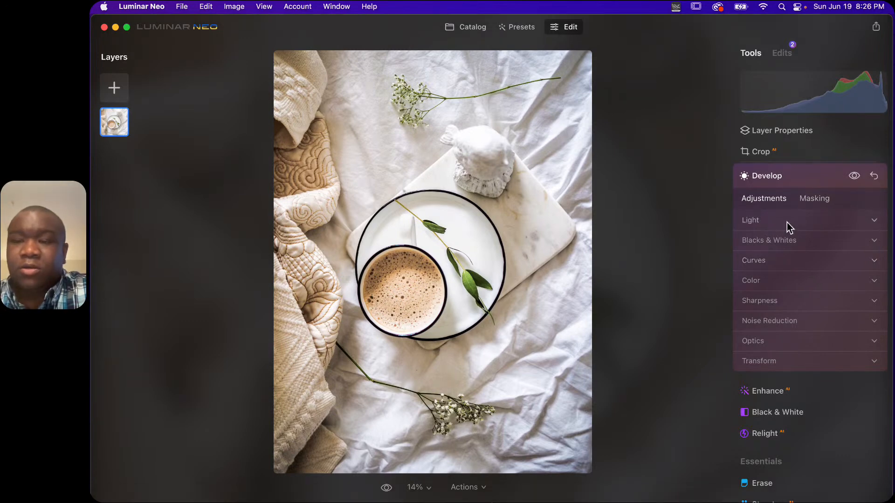
left_click(807, 170)
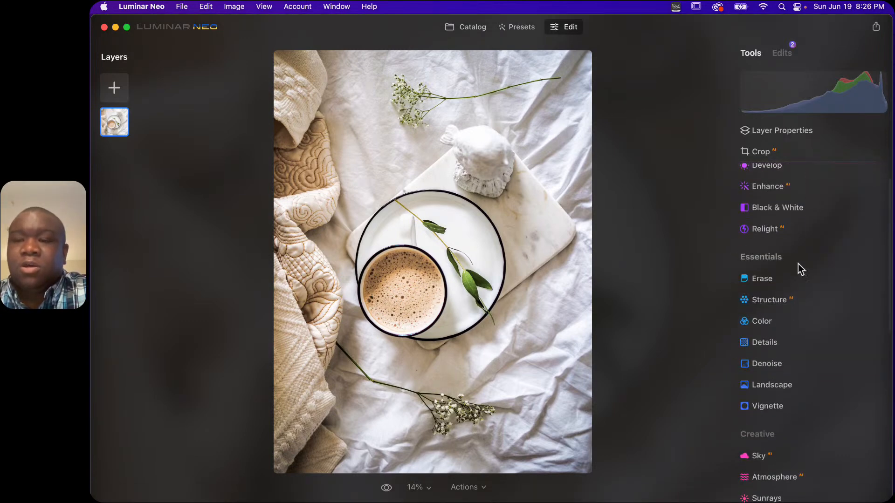
scroll(775, 277, "up", 2)
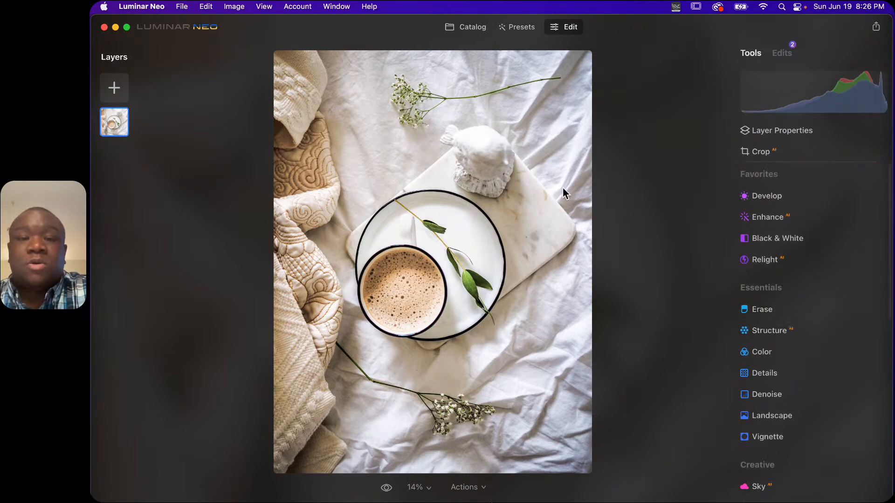
- Open the hammock sunset photo from the Manipulating Light album for editing
left_click(470, 30)
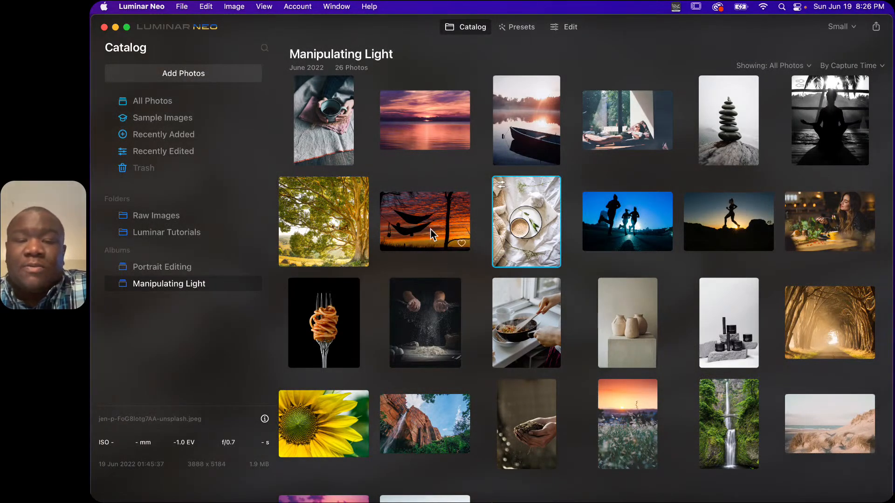
left_click(415, 228)
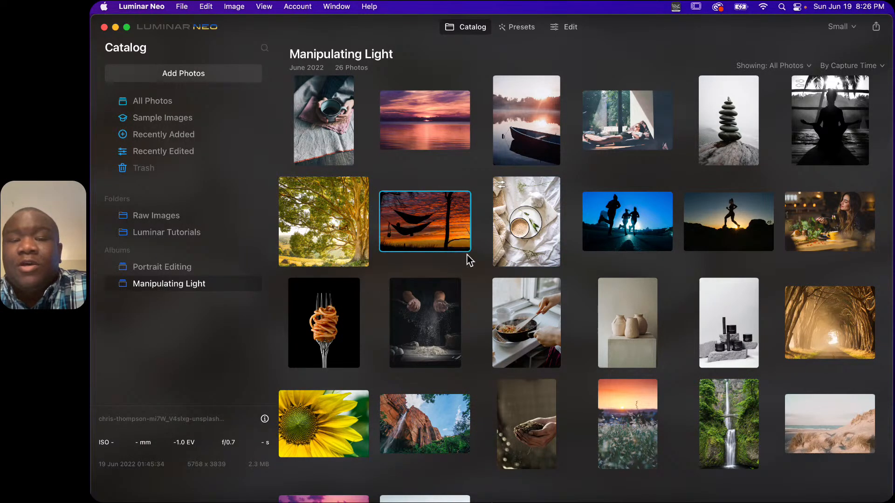
left_click(565, 29)
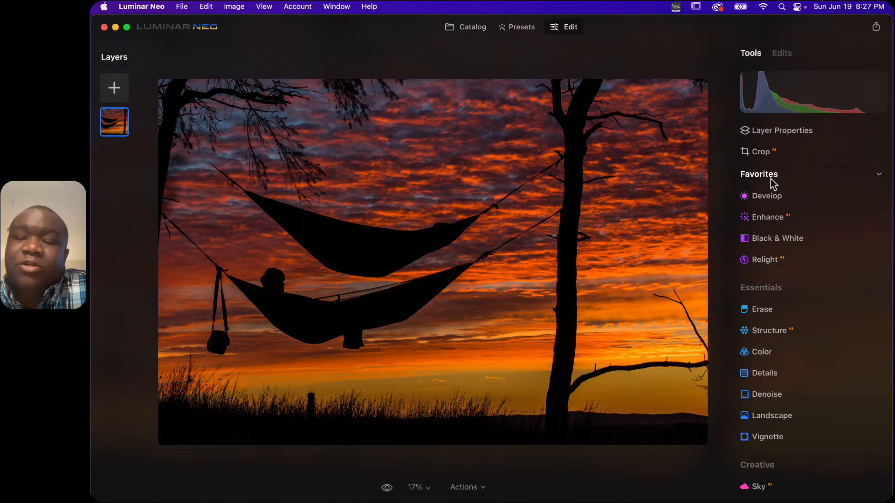
scroll(780, 294, "down", 5)
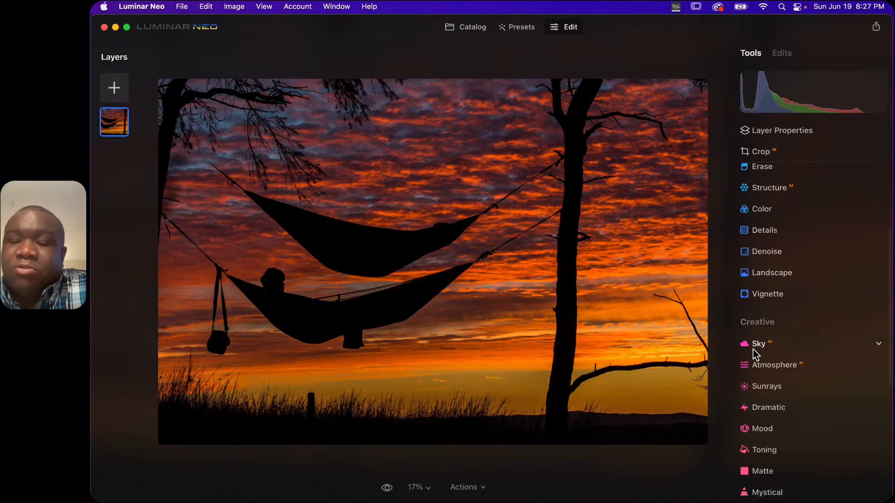
scroll(787, 363, "up", 3)
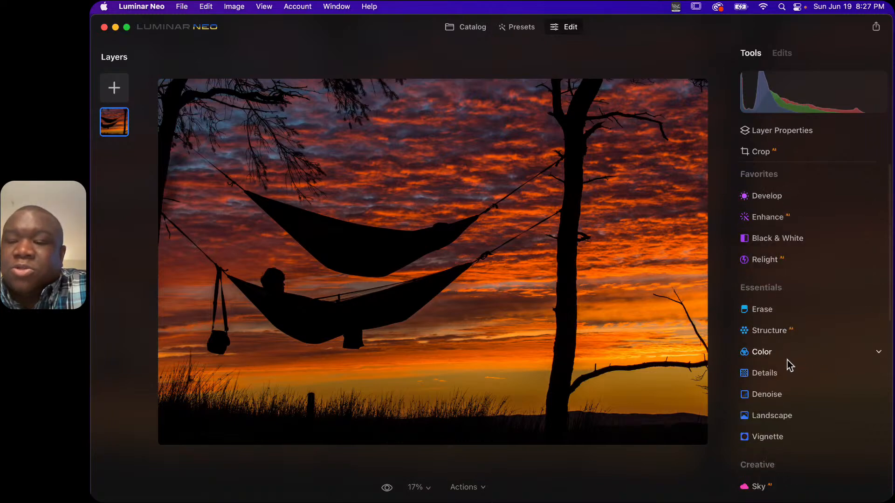
- Relight the hammock sunset photo with Brightness Far at 40, Depth at 21 and Brightness Near at -54
left_click(765, 259)
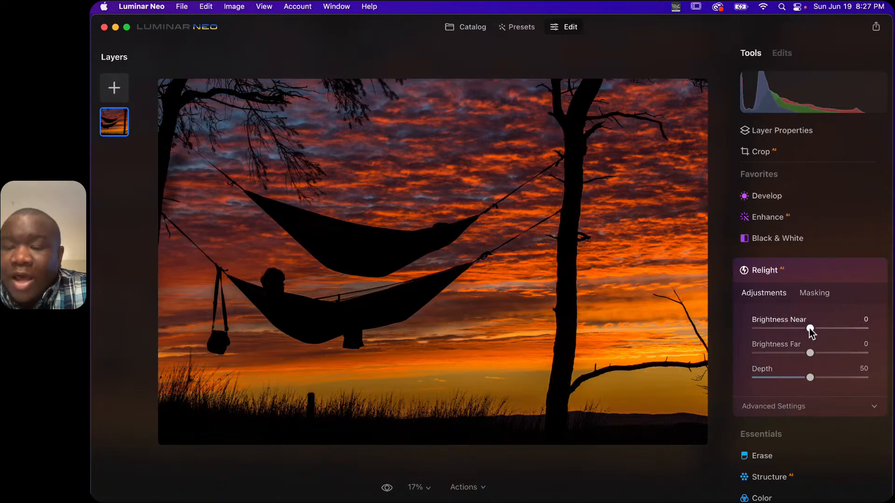
left_click_drag(810, 329, 845, 334)
double_click(840, 330)
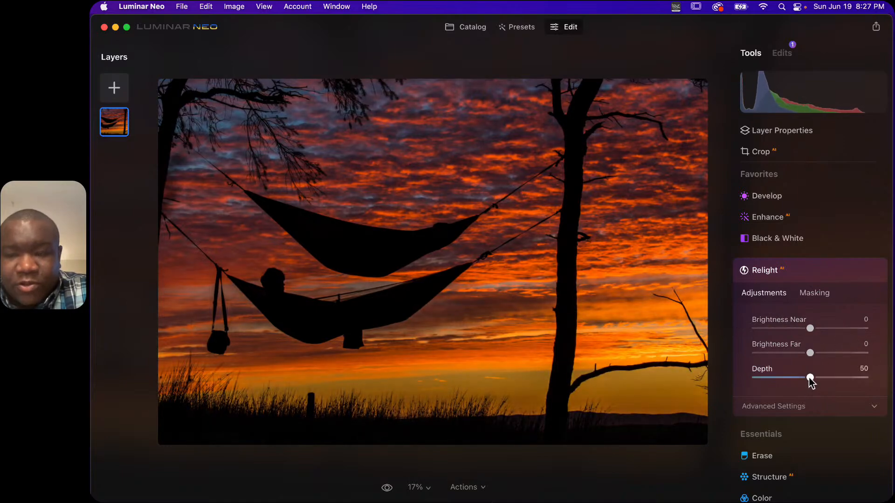
left_click_drag(810, 353, 832, 353)
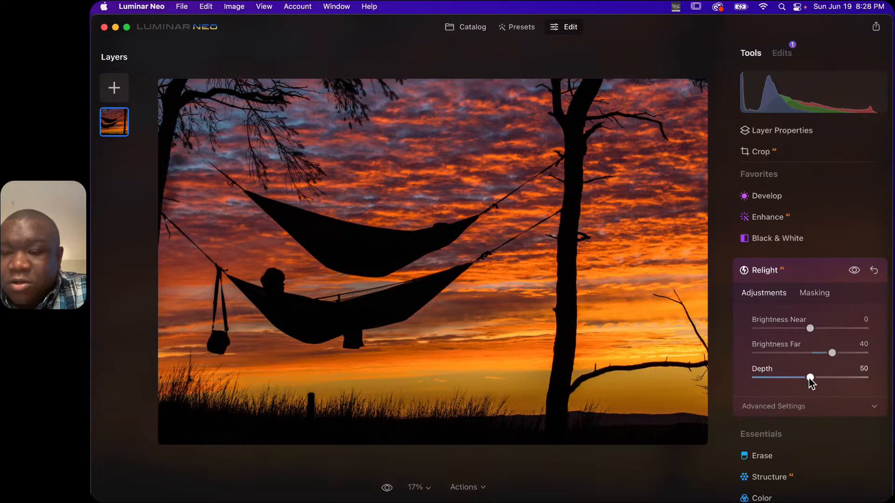
left_click_drag(809, 379, 778, 381)
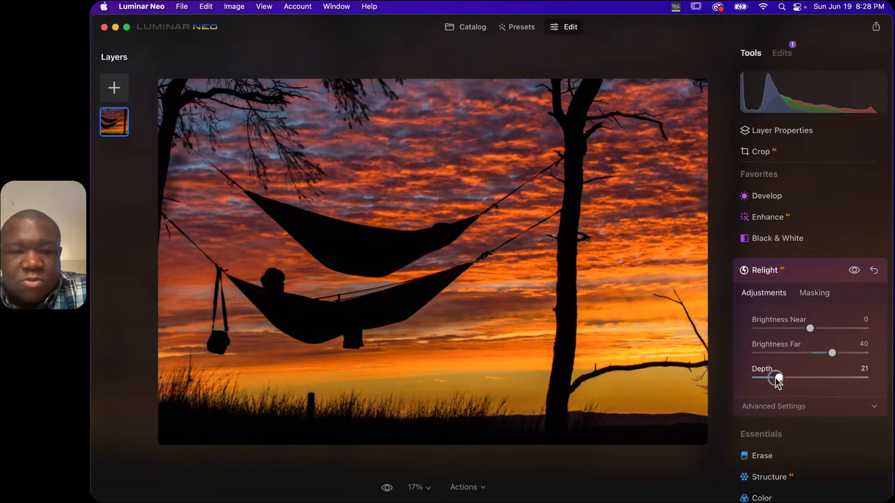
left_click_drag(810, 328, 779, 328)
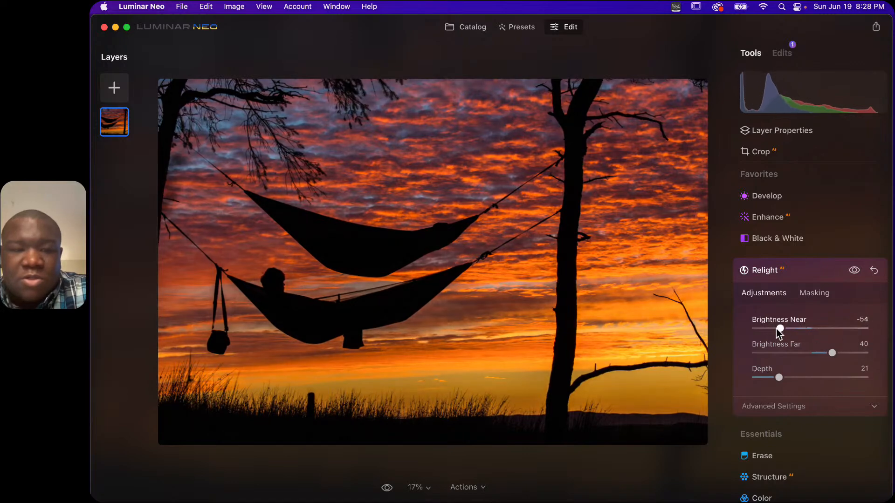
- Check the hammock photo's shadow clipping, and try raising the Develop Exposure to 4.21 before resetting it to 0.00
left_click(747, 77)
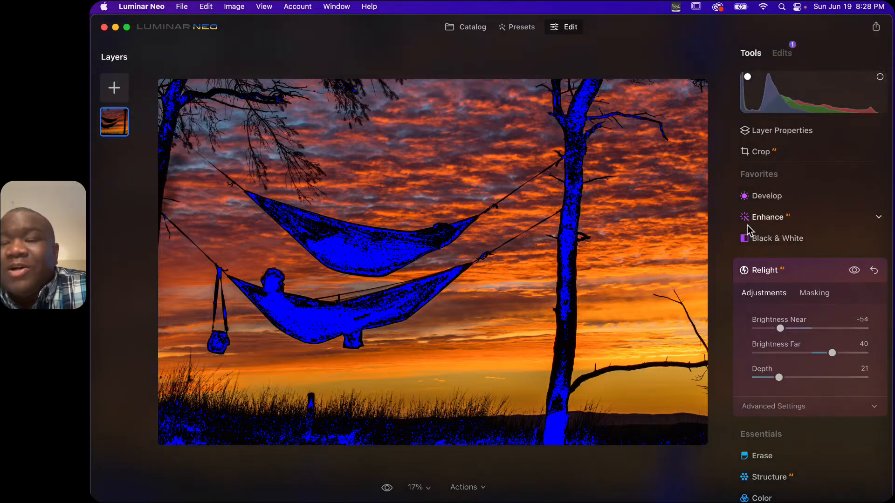
left_click(747, 77)
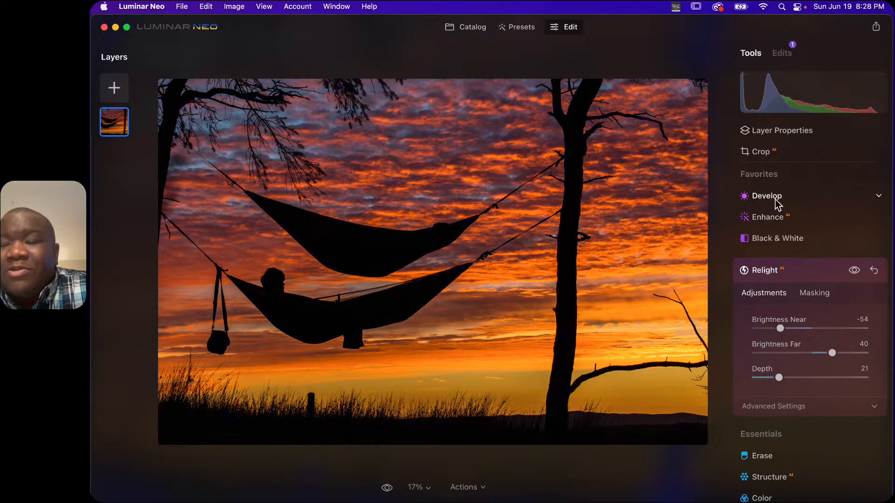
left_click(766, 195)
left_click(784, 252)
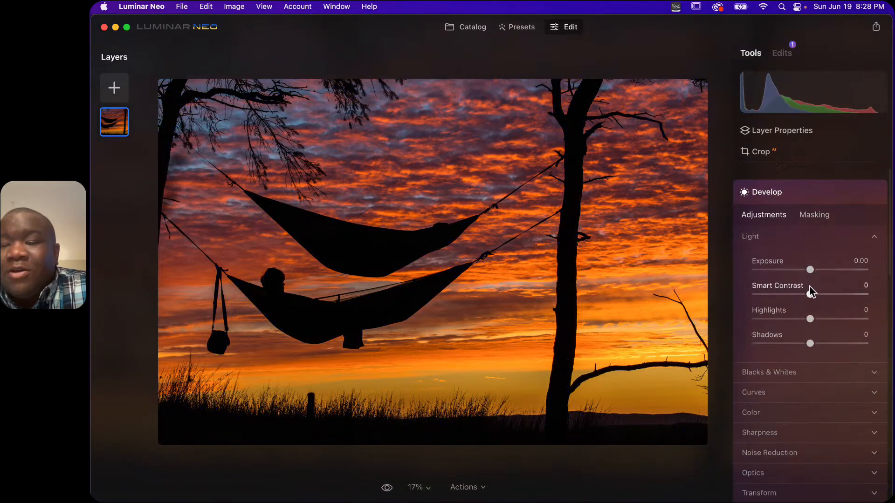
left_click_drag(809, 271, 860, 280)
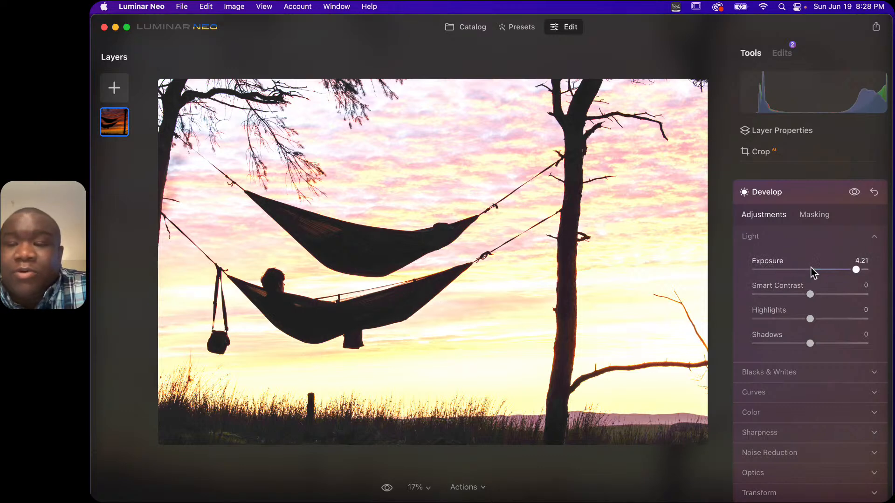
double_click(780, 260)
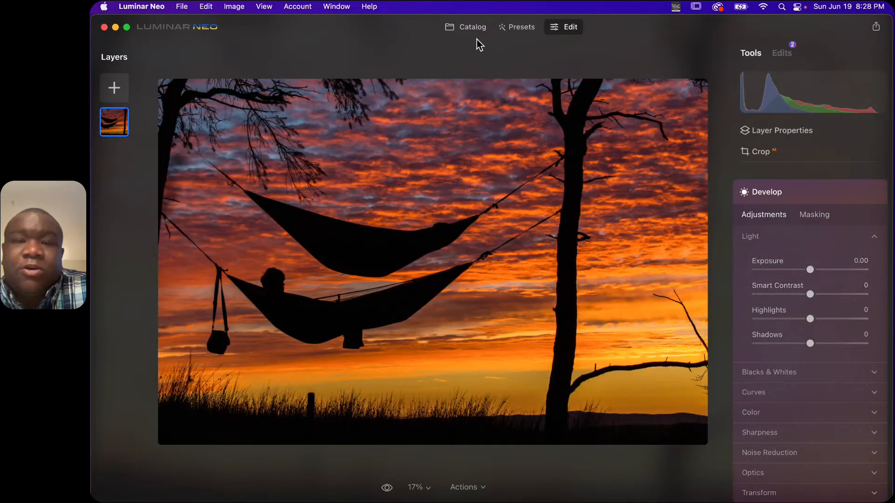
- Open the waterfall and bridge photo from the Manipulating Light album for editing
left_click(466, 32)
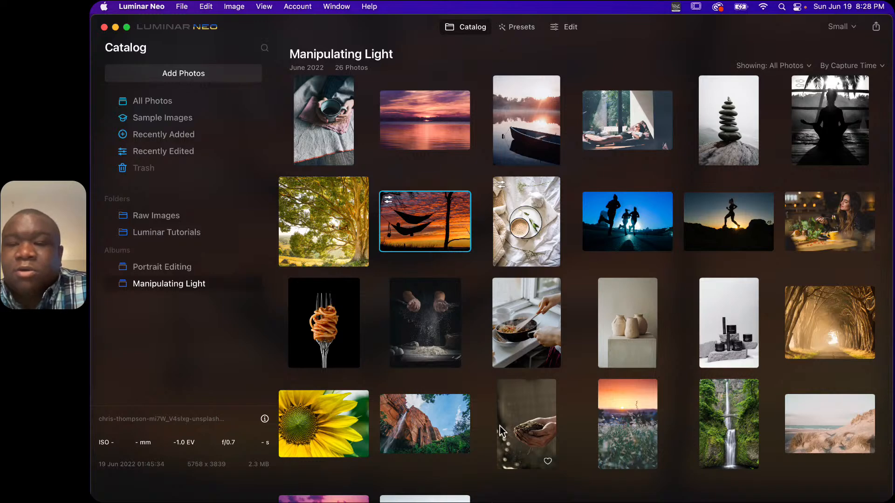
scroll(575, 343, "down", 1)
scroll(573, 340, "down", 1)
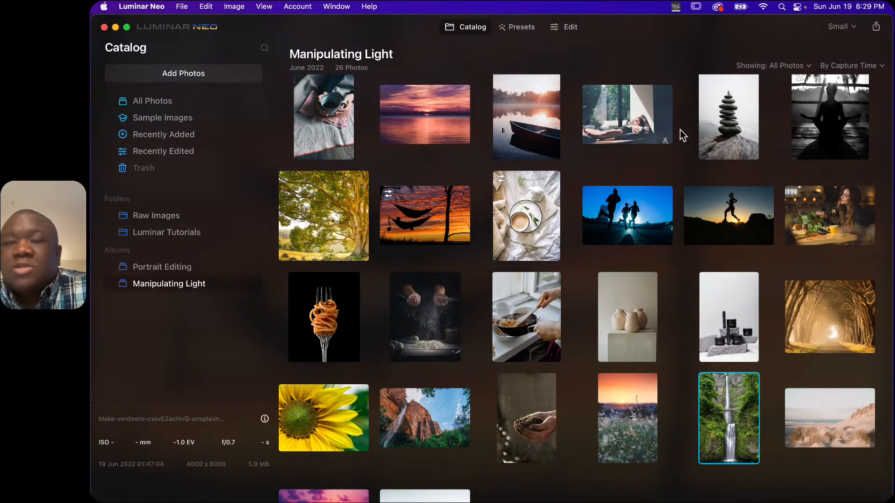
left_click(566, 27)
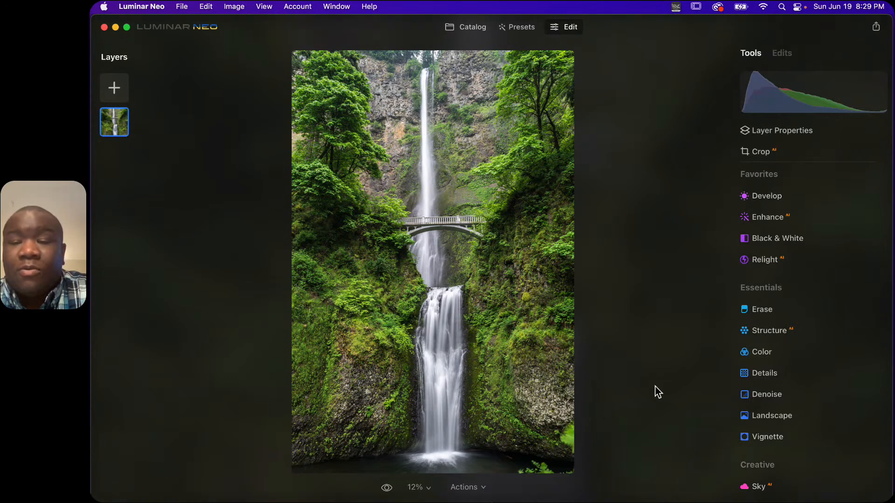
- Darken the foreground of the waterfall photo with Relight, setting Brightness Near to -63
left_click(755, 261)
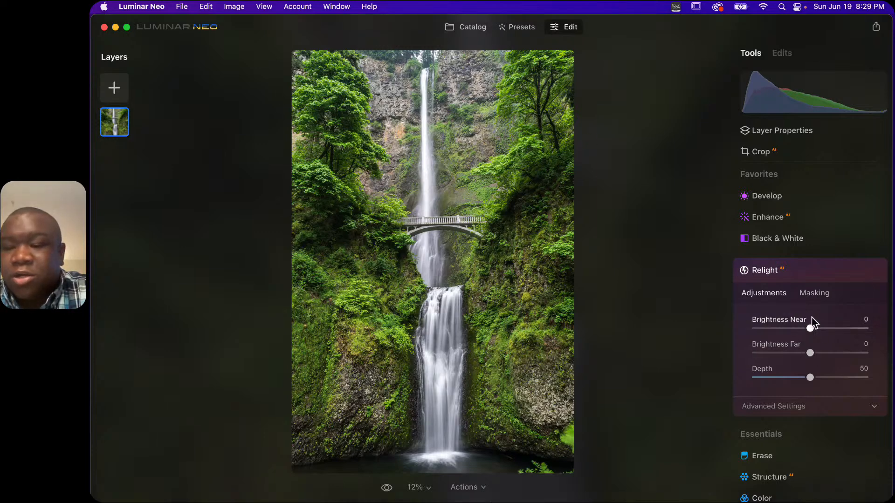
left_click_drag(810, 329, 773, 328)
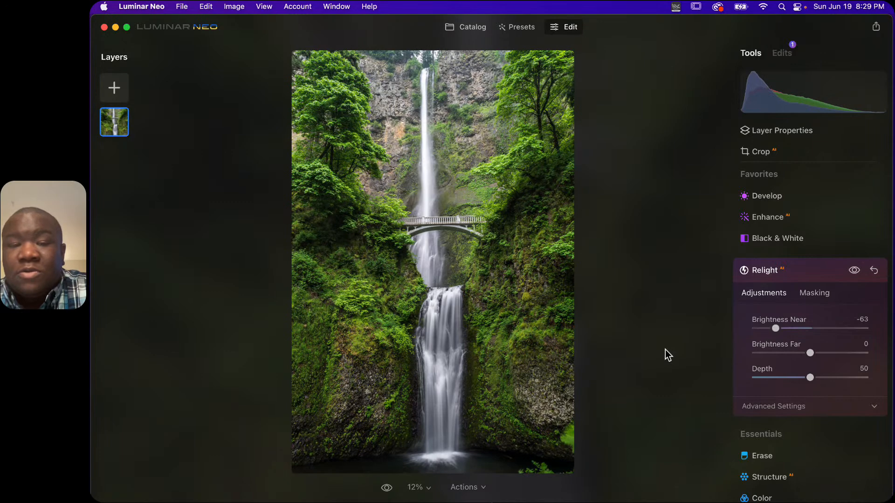
- Compare the waterfall photo with and without Relight, then set Brightness Far to 29 and Depth to 39
left_click(853, 271)
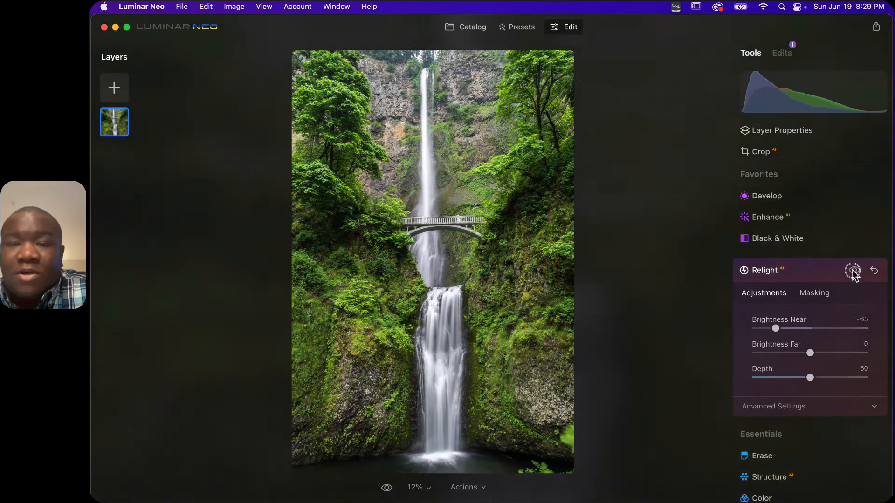
left_click(854, 271)
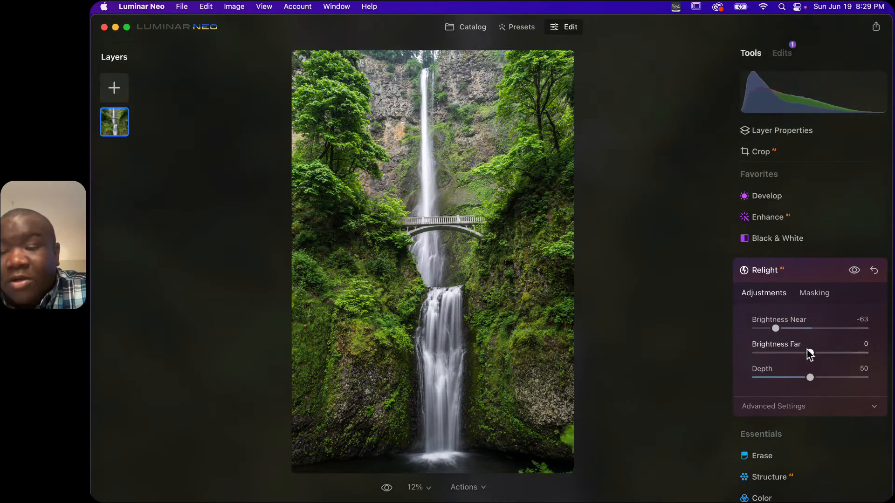
left_click_drag(810, 353, 836, 353)
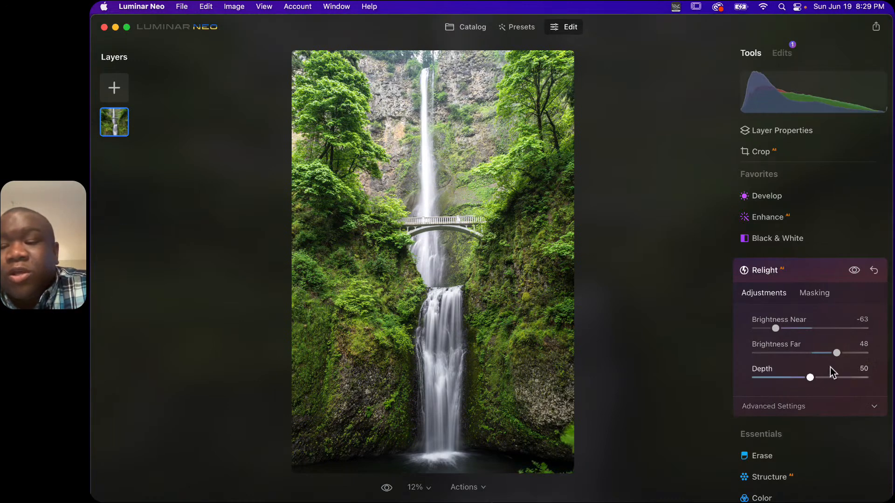
left_click_drag(837, 355, 798, 377)
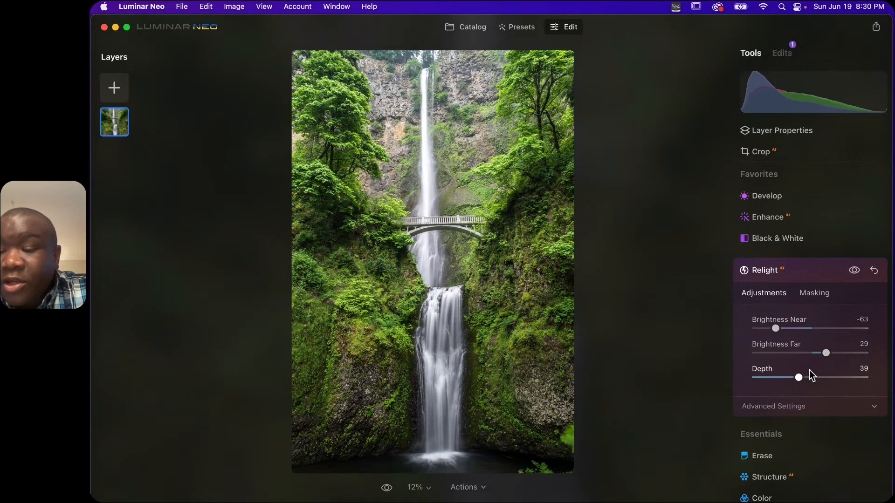
- Reset Relight Brightness Near, try Brightness Far at 84 with Depth at 0 and 98, and reset both to their defaults
left_click_drag(799, 379, 775, 379)
double_click(775, 329)
left_click_drag(826, 354, 859, 358)
left_click_drag(776, 378, 754, 379)
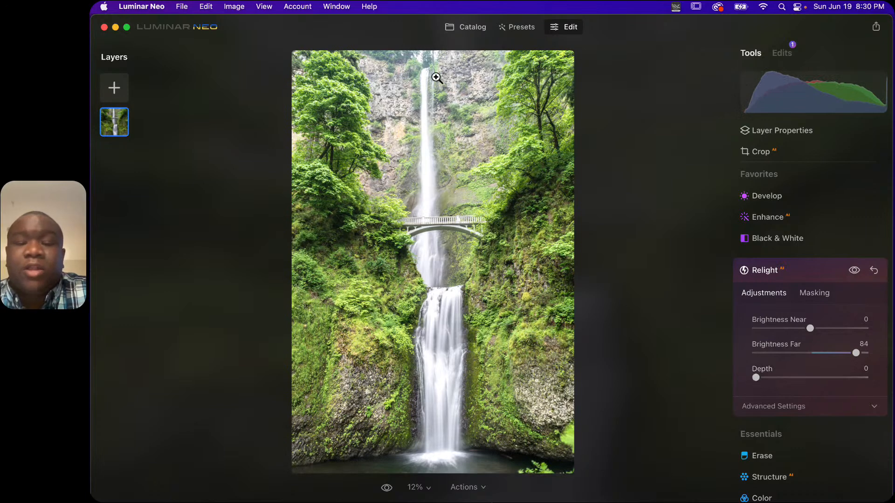
left_click_drag(756, 378, 874, 385)
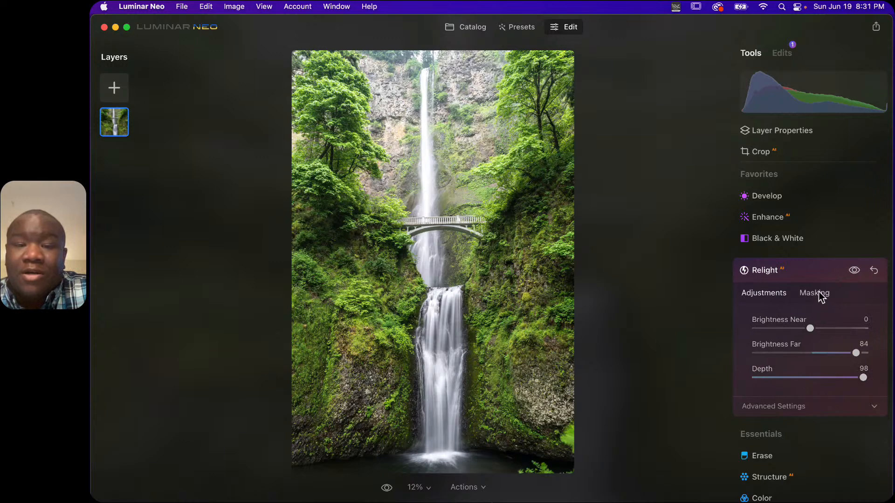
double_click(862, 378)
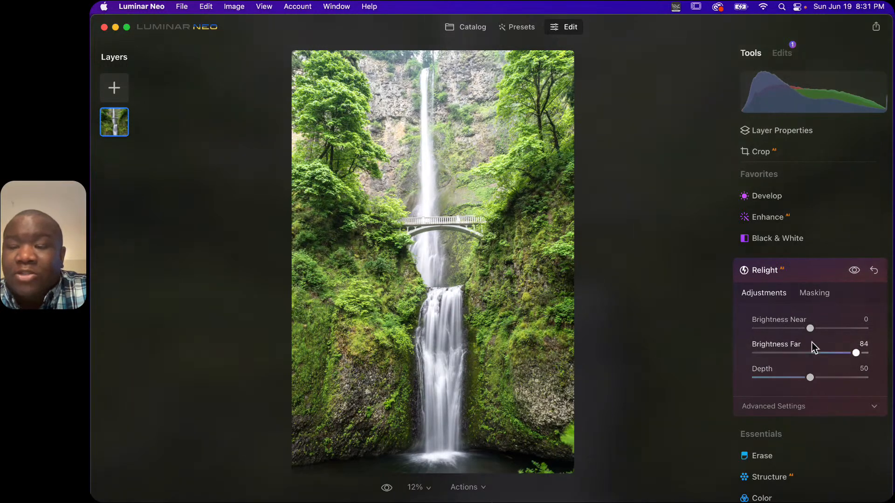
double_click(795, 345)
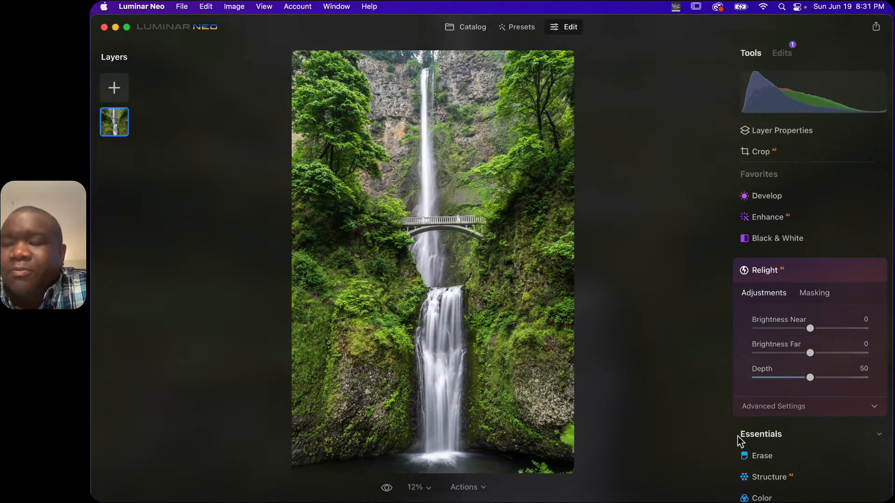
- Adjust the waterfall photo's color temperature by depth in Relight, with Warmth Near at 17 and Warmth Far at -9
left_click(801, 409)
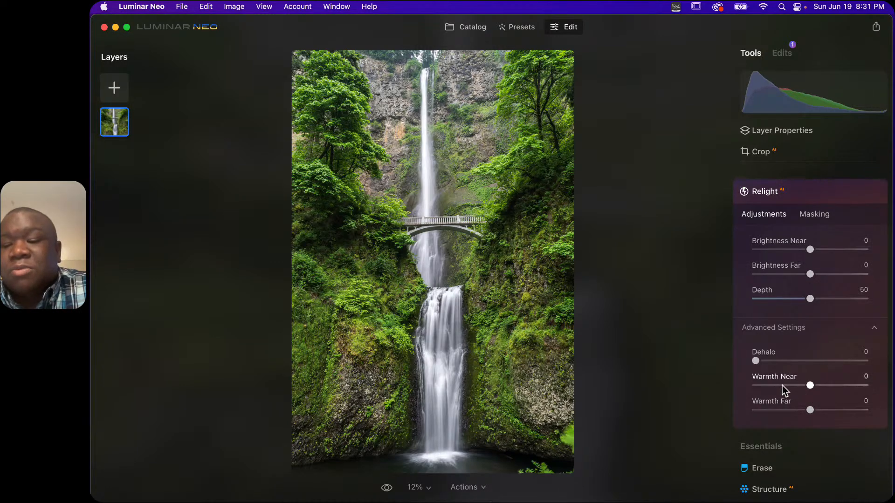
left_click_drag(810, 386, 842, 388)
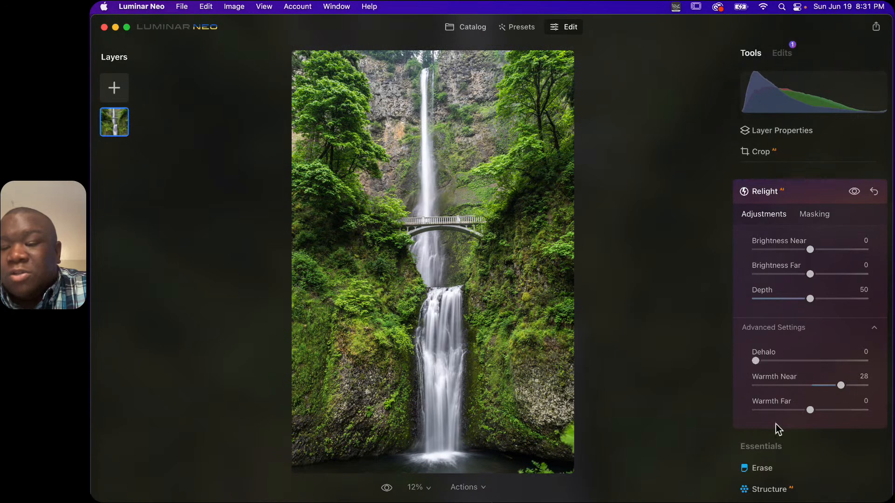
mouse_move(810, 300)
left_mouse_down()
mouse_move(775, 301)
mouse_move(821, 303)
mouse_move(801, 302)
mouse_move(813, 299)
left_mouse_up()
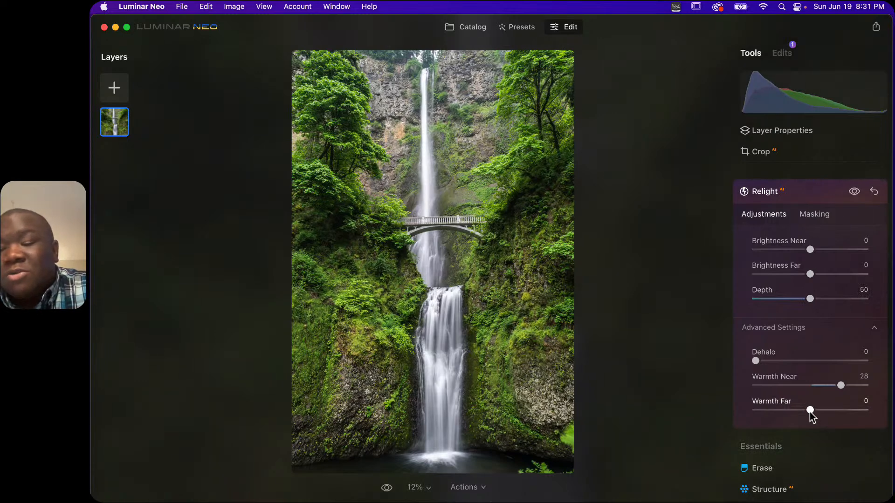
left_click_drag(810, 410, 793, 417)
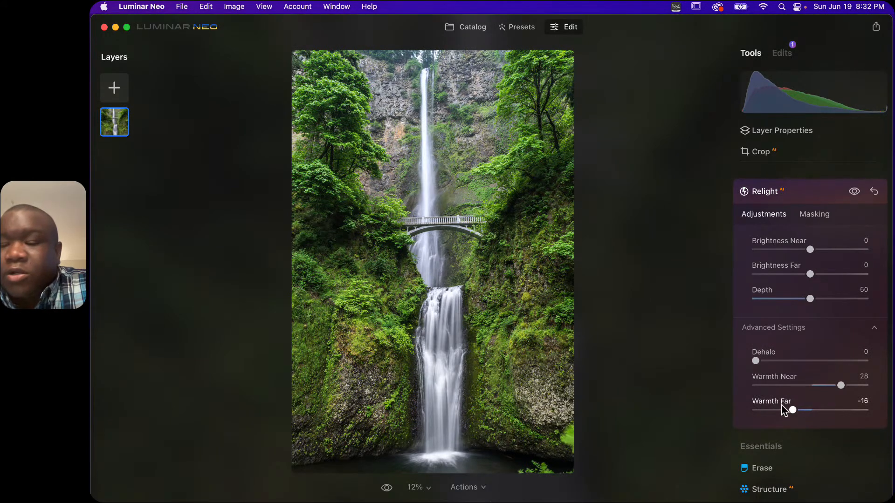
left_click_drag(792, 410, 827, 390)
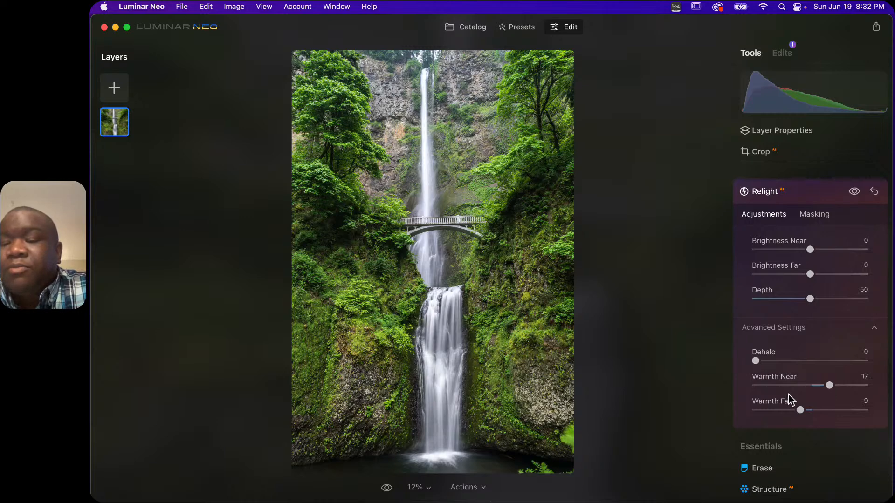
left_click(825, 332)
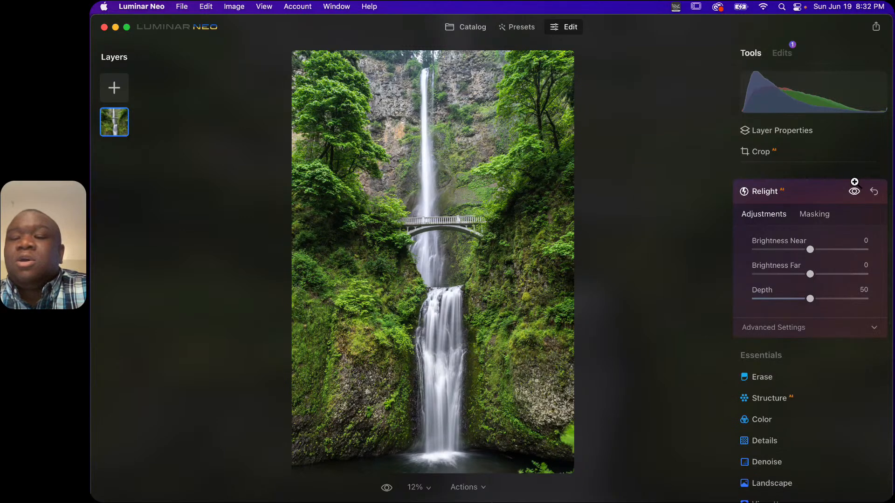
left_click(801, 196)
scroll(830, 218, "up", 3)
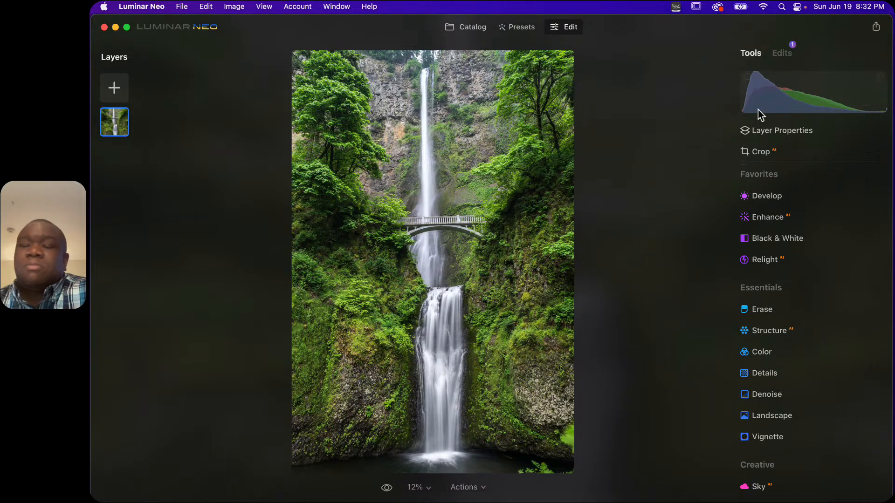
- Open the golden tree tunnel road photo from the Manipulating Light album for editing
left_click(466, 27)
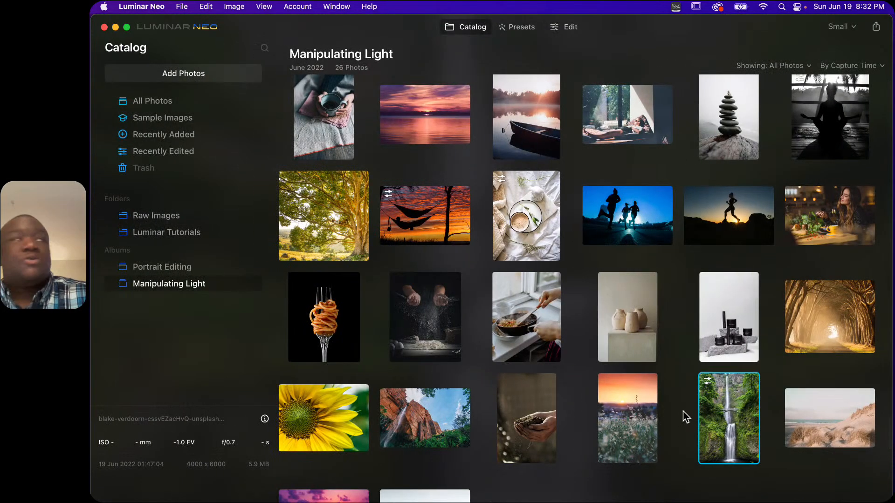
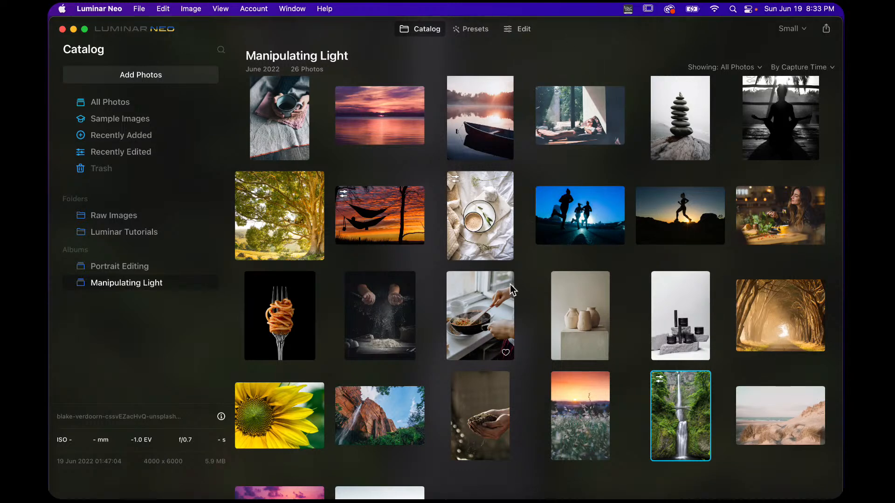
left_click(791, 327)
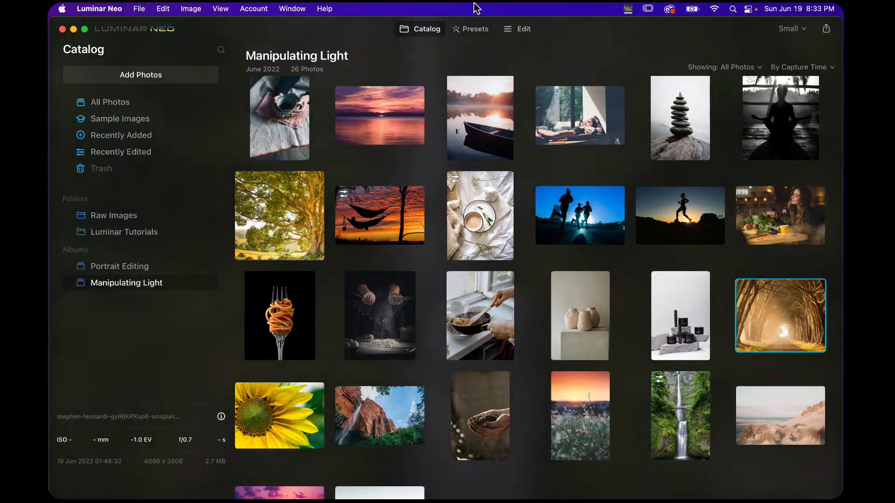
left_click(519, 31)
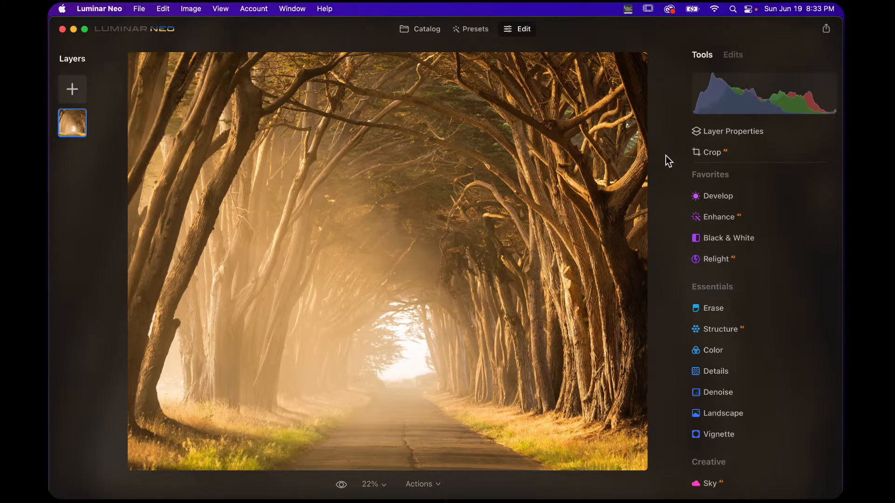
- Convert the tree tunnel photo to black and white
left_click(703, 241)
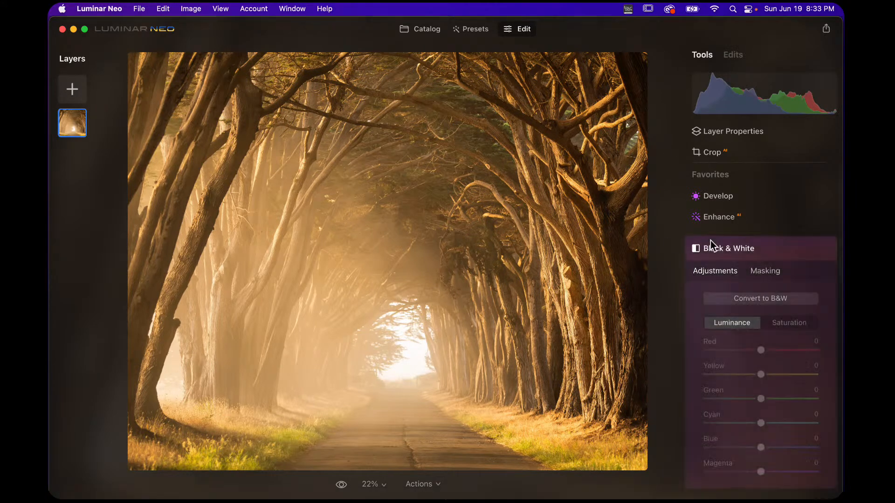
left_click(748, 301)
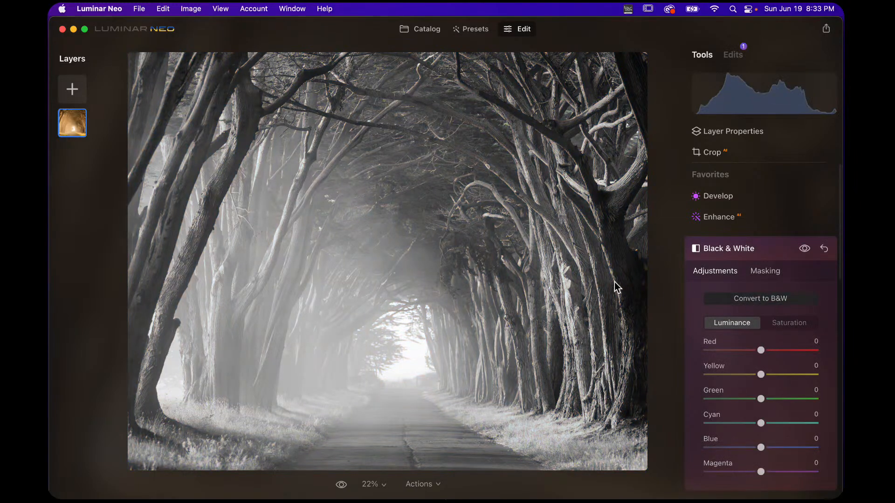
left_click(726, 252)
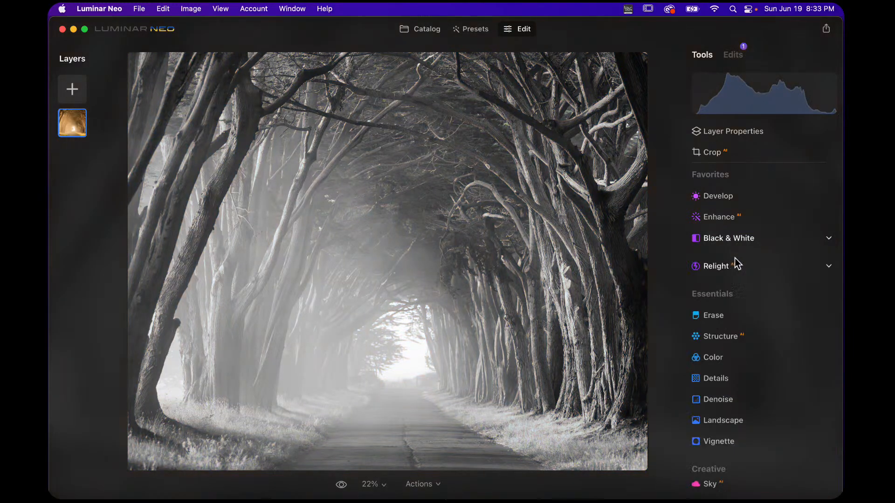
- Darken the tree tunnel photo with Develop, setting Exposure to -2.00
left_click(722, 197)
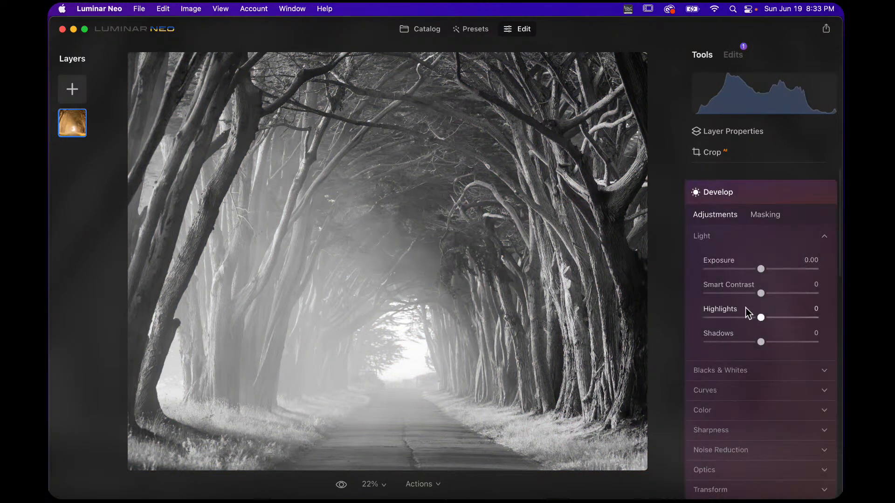
left_click_drag(759, 270, 741, 274)
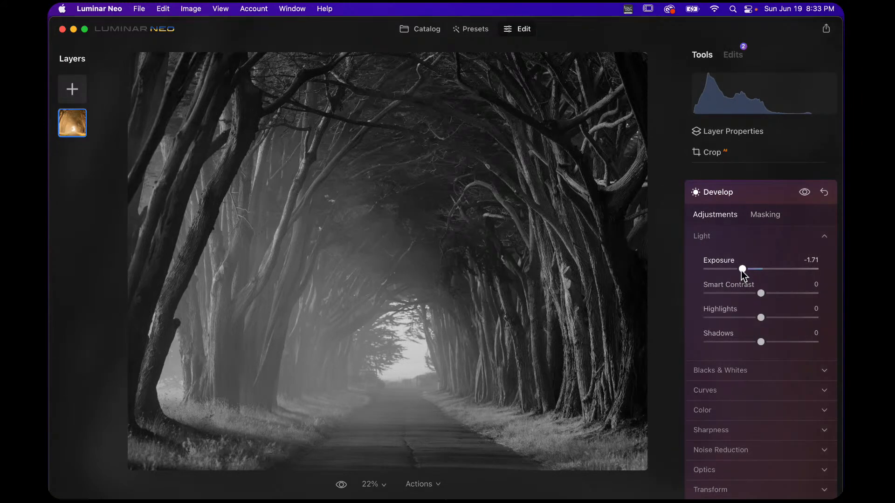
left_click_drag(741, 271, 738, 270)
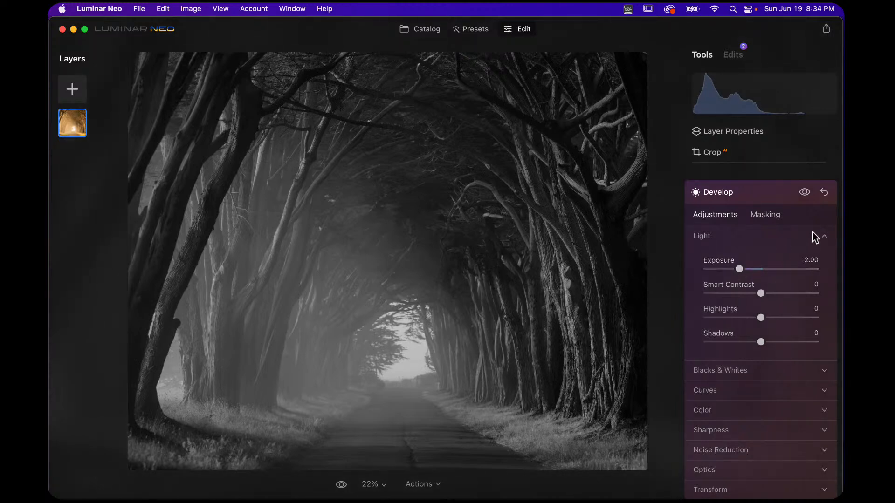
- Review the tree tunnel photo's applied edits, comparing it with and without Black & White and checking the Develop settings
left_click(734, 55)
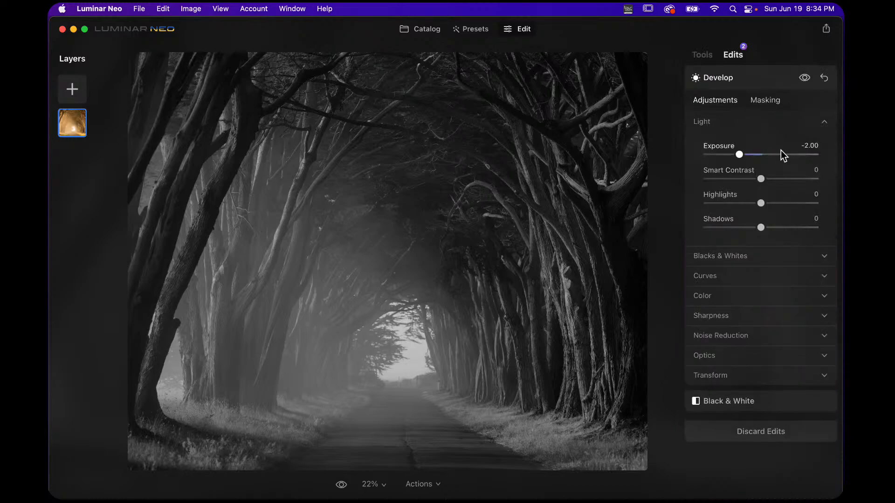
left_click(784, 406)
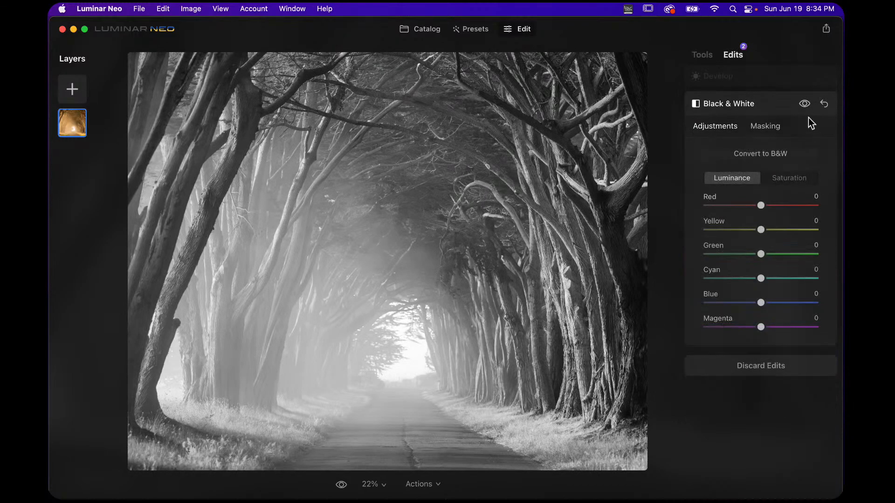
left_click(804, 105)
left_click(802, 105)
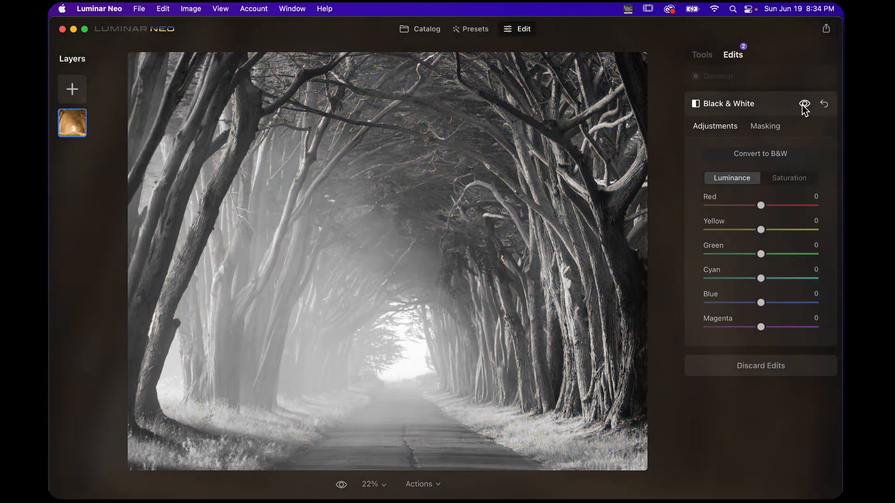
left_click(747, 74)
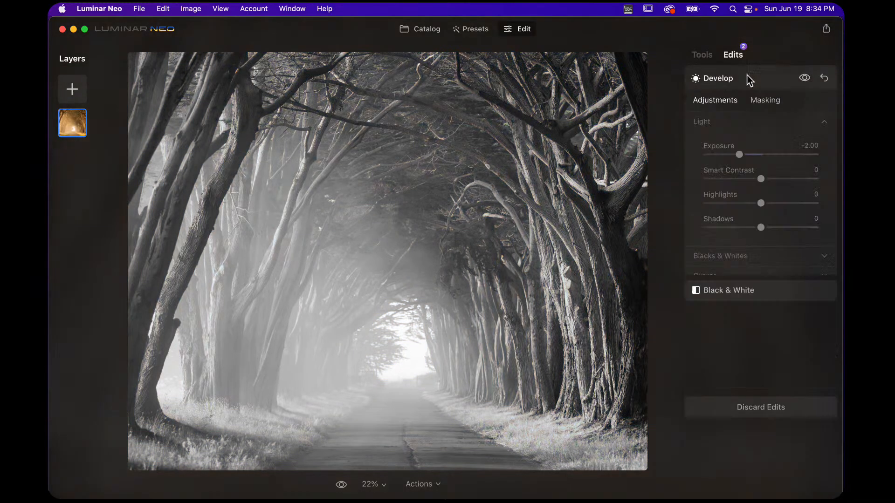
left_click(758, 80)
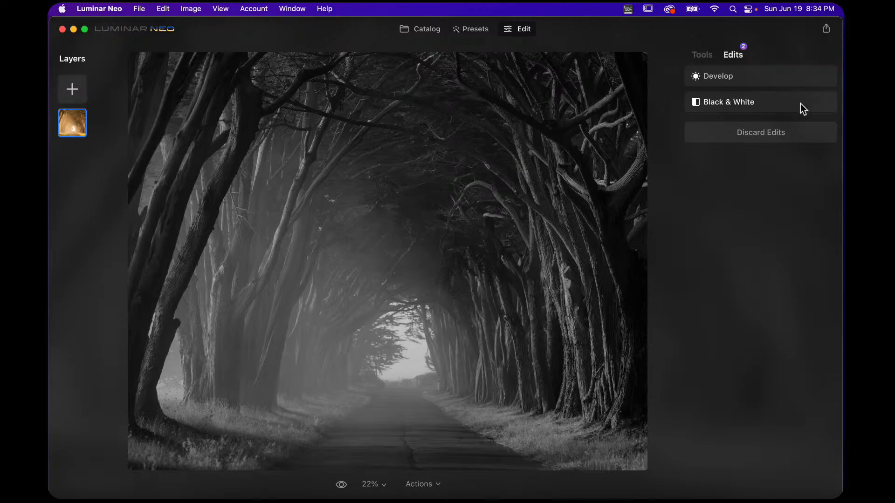
- Remove the Black & White edit from the tree tunnel photo, leaving the Develop edit in place
left_click(759, 101)
left_click(803, 105)
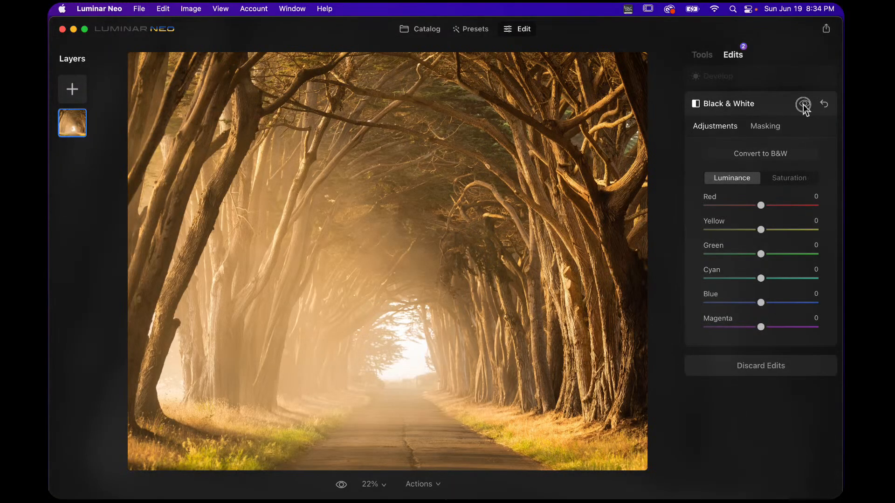
left_click(823, 106)
left_click(823, 105)
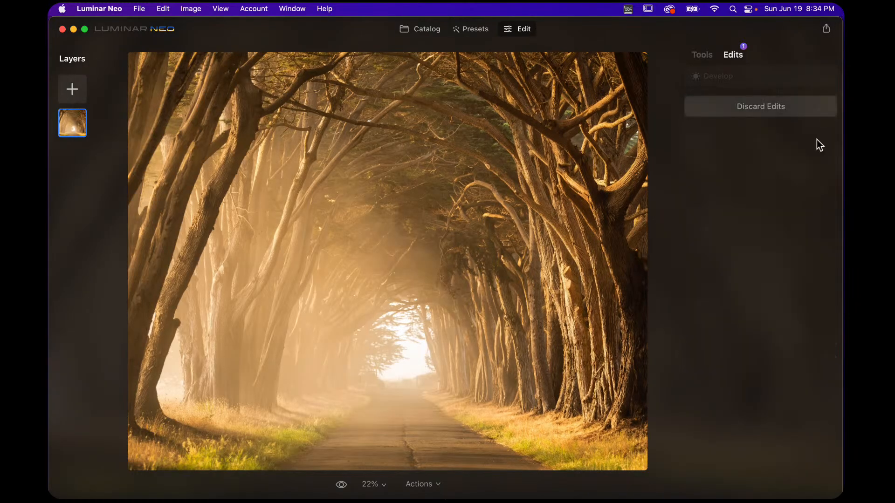
- Raise Exposure in the tree tunnel photo's existing Develop edit to lessen the darkening
left_click(749, 74)
left_click(747, 75)
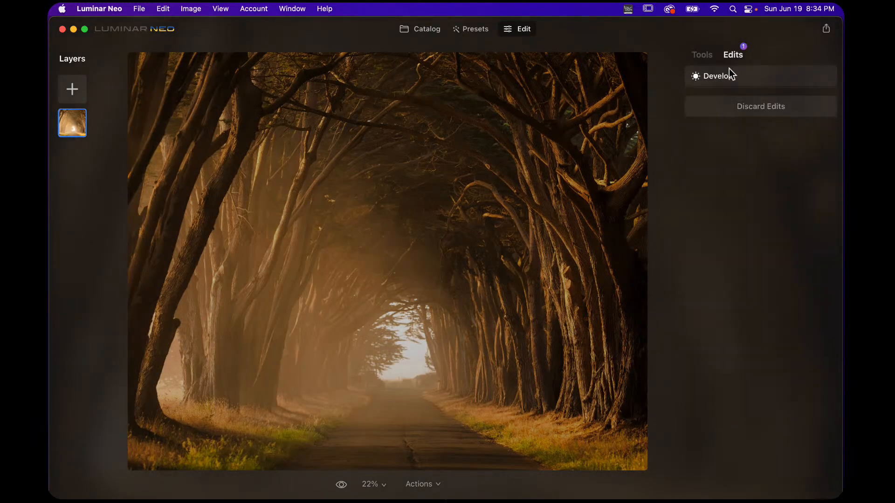
left_click(702, 57)
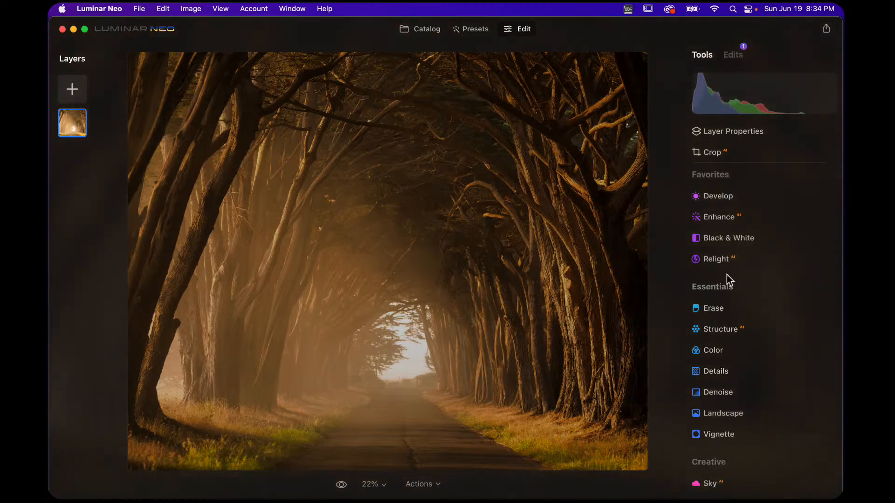
left_click(734, 57)
mouse_move(761, 155)
left_mouse_down()
mouse_move(740, 155)
mouse_move(751, 156)
left_mouse_up()
left_click(713, 122)
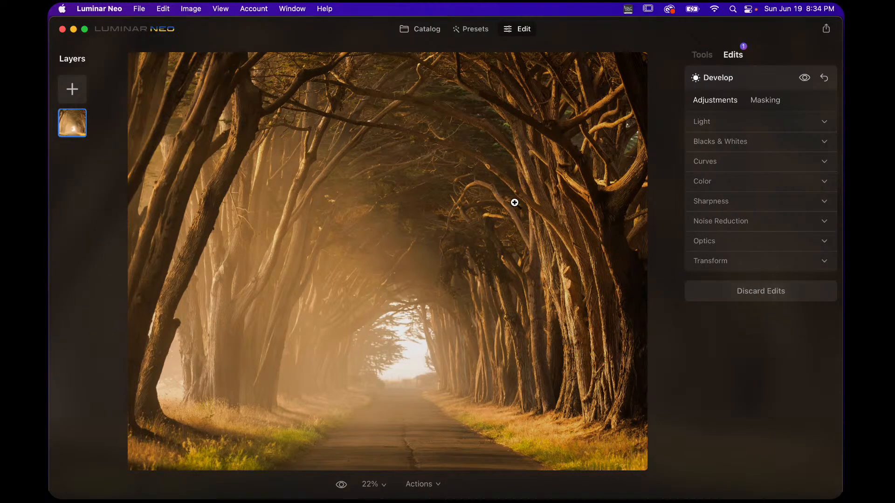
- Try a cooler Temperature in the tree tunnel photo's Develop edit and reset it to 0
left_click(730, 187)
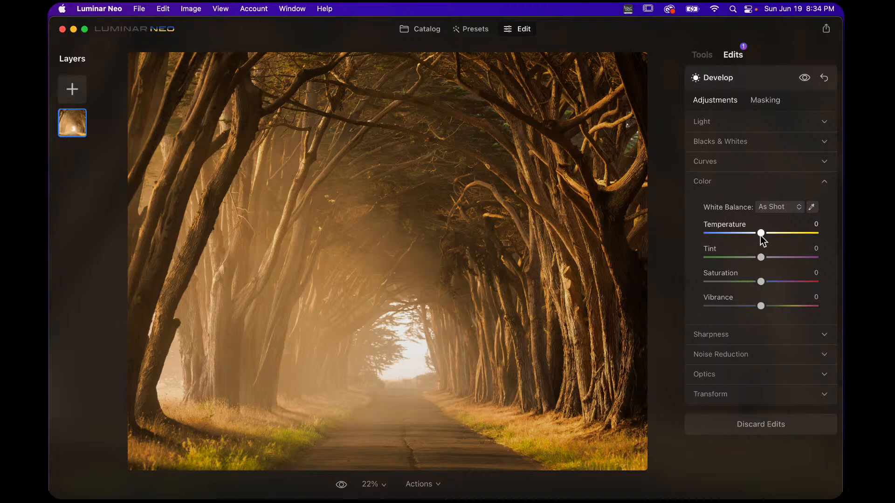
mouse_move(760, 233)
left_mouse_down()
mouse_move(773, 236)
mouse_move(740, 229)
mouse_move(744, 235)
left_mouse_up()
double_click(745, 233)
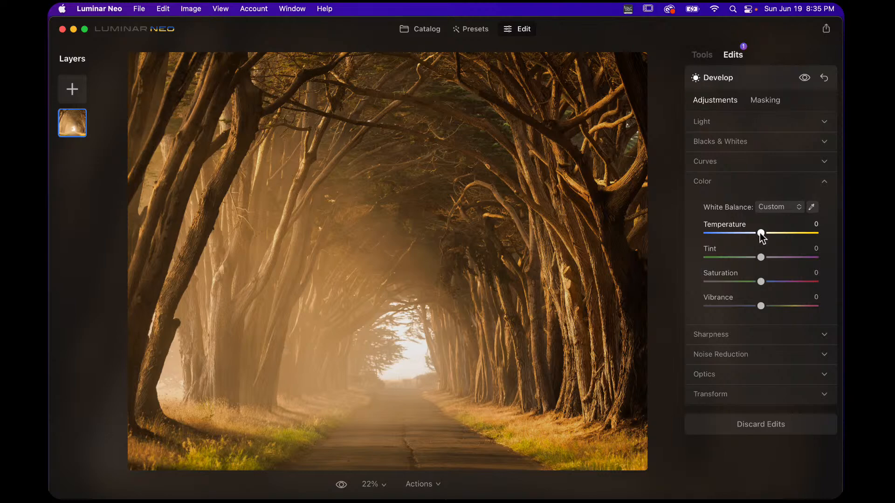
left_click(747, 181)
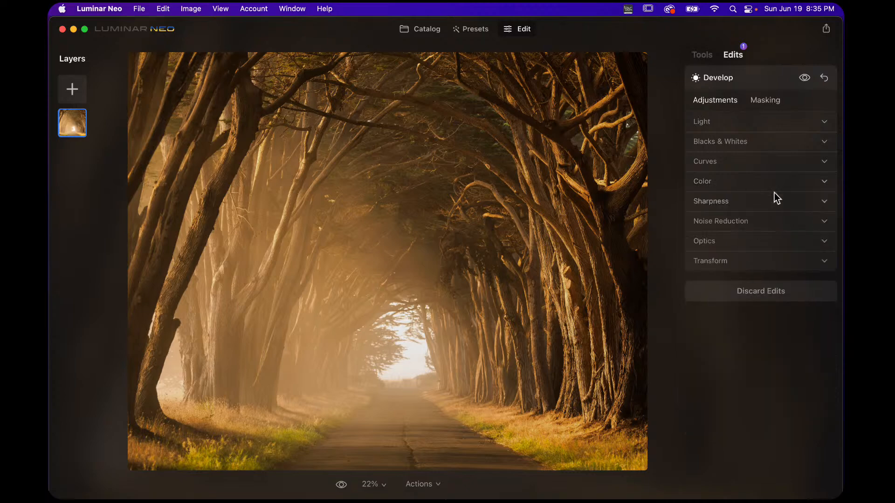
- Apply the Dramatic effect to the tree tunnel photo with Amount 48 and show its Brightness & Saturation settings
left_click(712, 54)
scroll(776, 247, "down", 5)
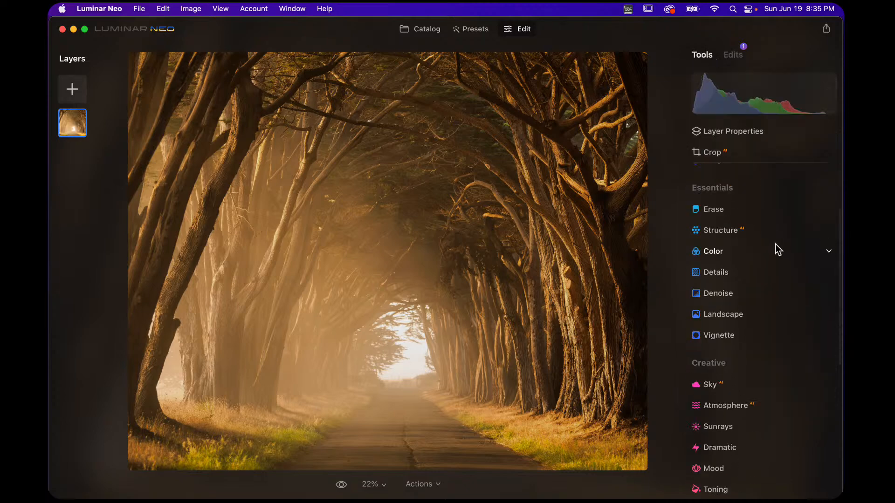
scroll(775, 245, "down", 3)
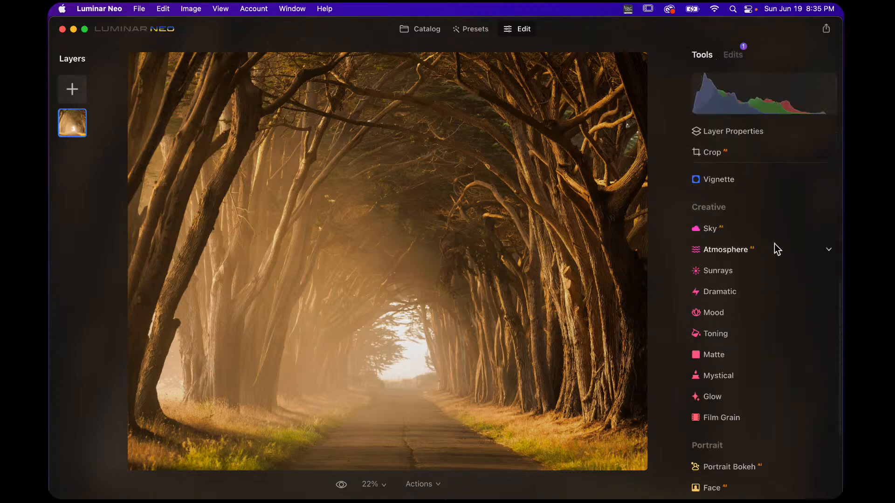
left_click(722, 293)
left_click_drag(707, 359, 766, 363)
left_click(777, 413)
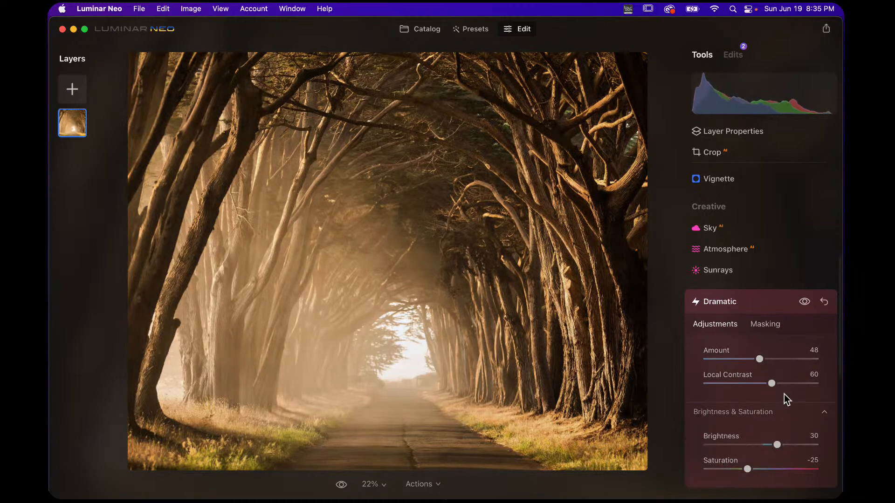
- Set Dramatic's Saturation to 55, lower its Brightness slightly and increase the Amount for a stronger effect
scroll(784, 394, "down", 2)
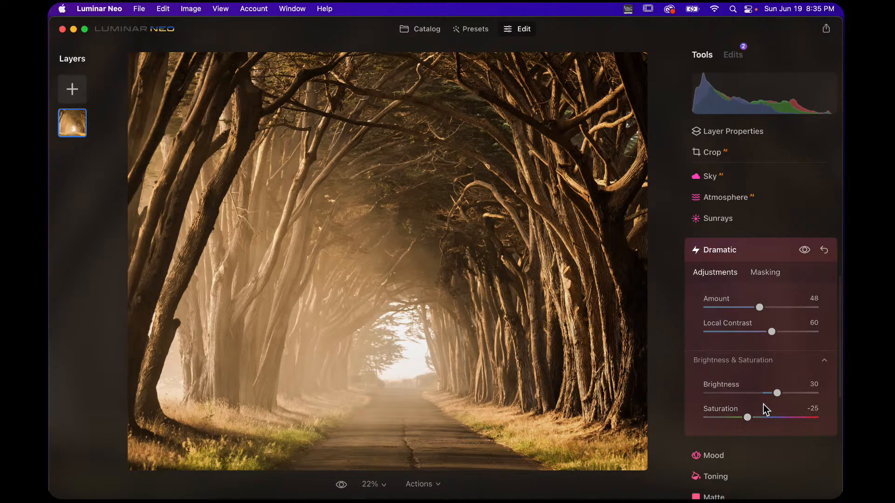
left_click_drag(748, 418, 794, 423)
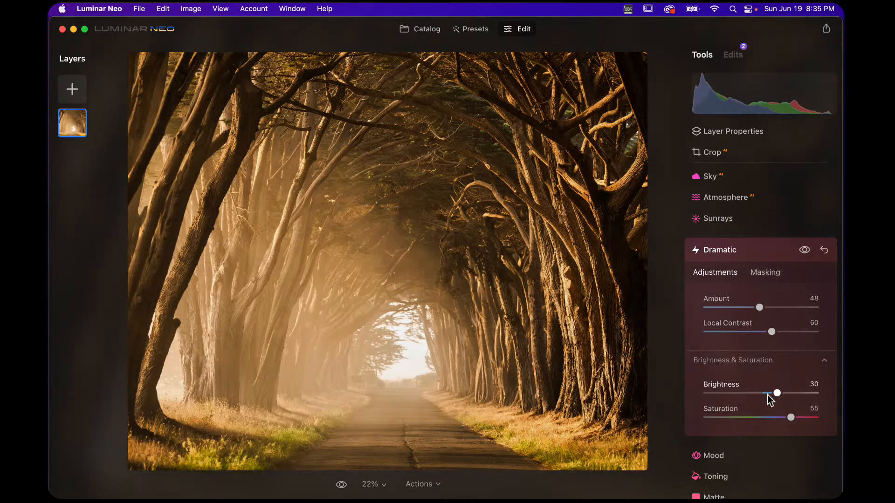
left_click_drag(775, 395, 771, 394)
left_click_drag(759, 308, 777, 331)
left_click(741, 252)
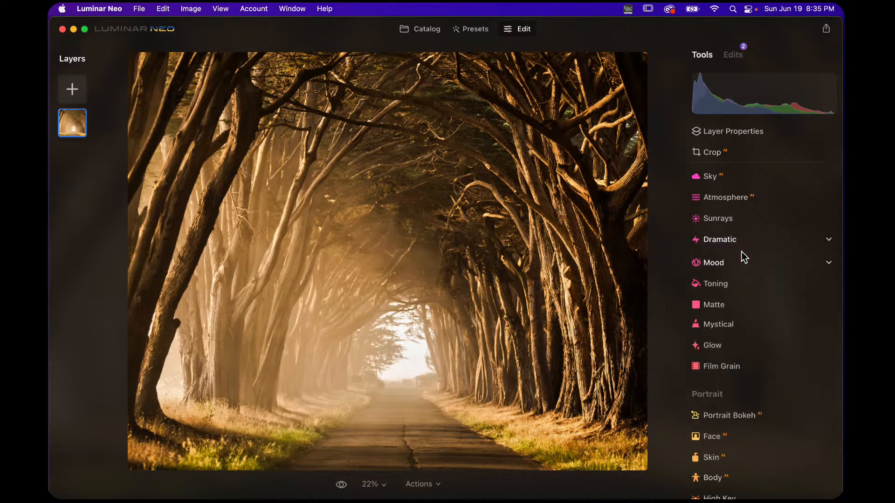
- Apply Mystical with Amount 48, Colorize Saturation 46 and Warmth 51, and compare the photo with its original
left_click(718, 328)
left_click_drag(707, 390, 764, 393)
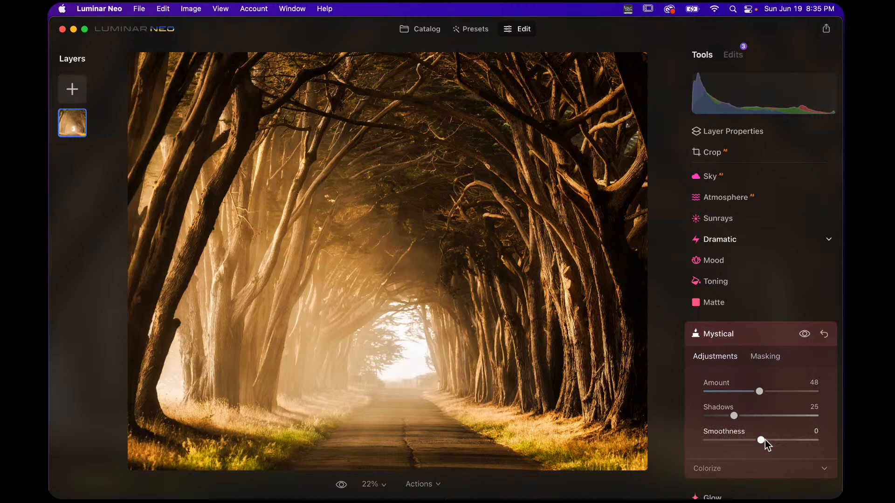
left_click(785, 466)
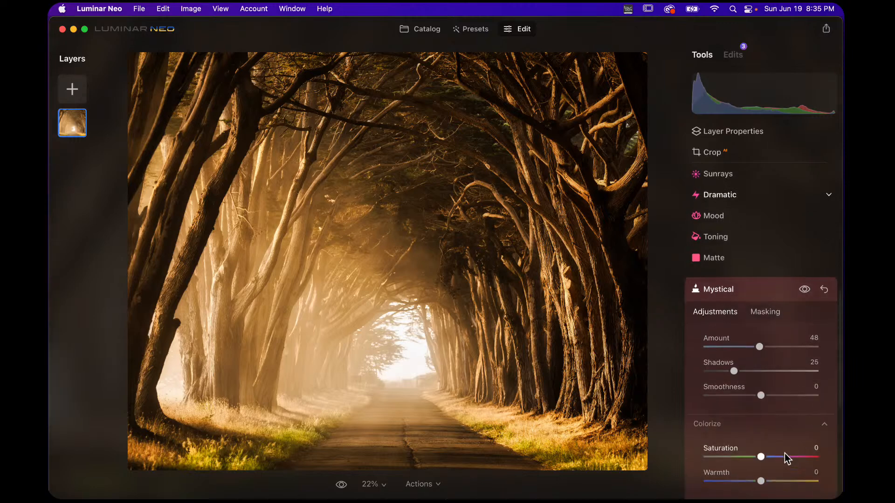
scroll(785, 454, "down", 4)
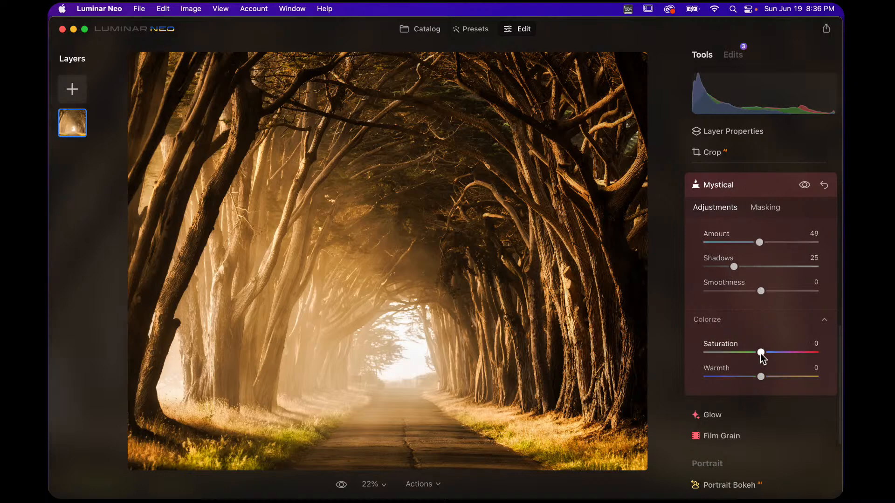
left_click_drag(761, 353, 786, 353)
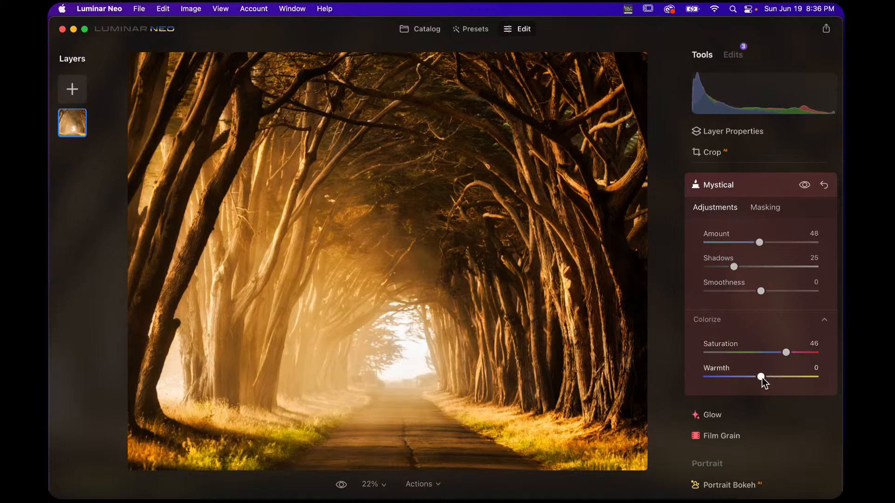
left_click_drag(762, 381, 792, 376)
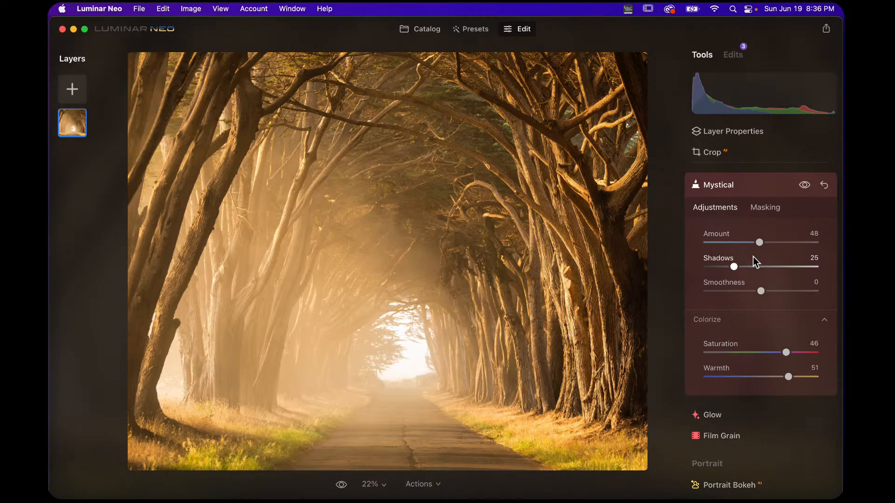
key("backslash")
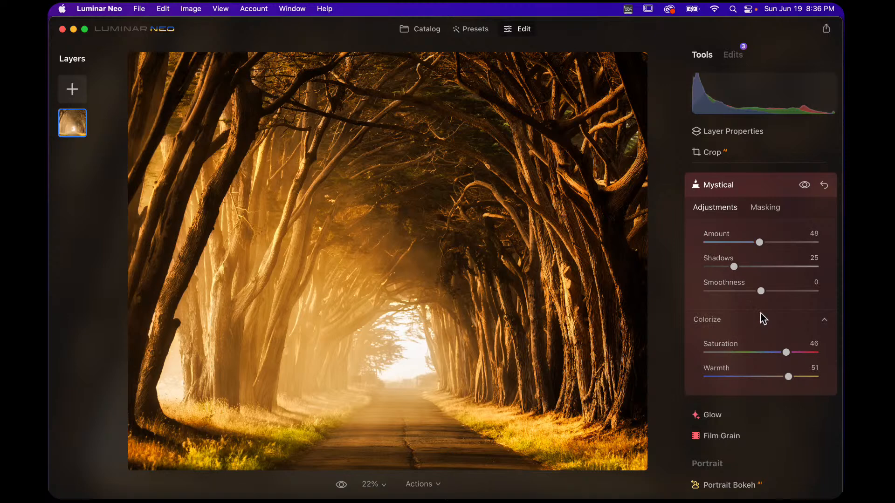
left_click(745, 187)
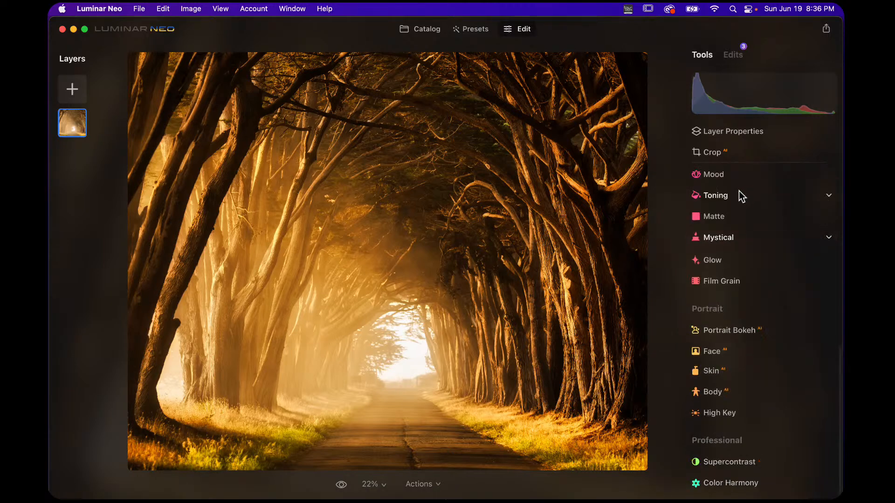
- Add Sunrays to the tree tunnel photo with the Amount set to 46
scroll(760, 273, "up", 10)
scroll(760, 273, "up", 2)
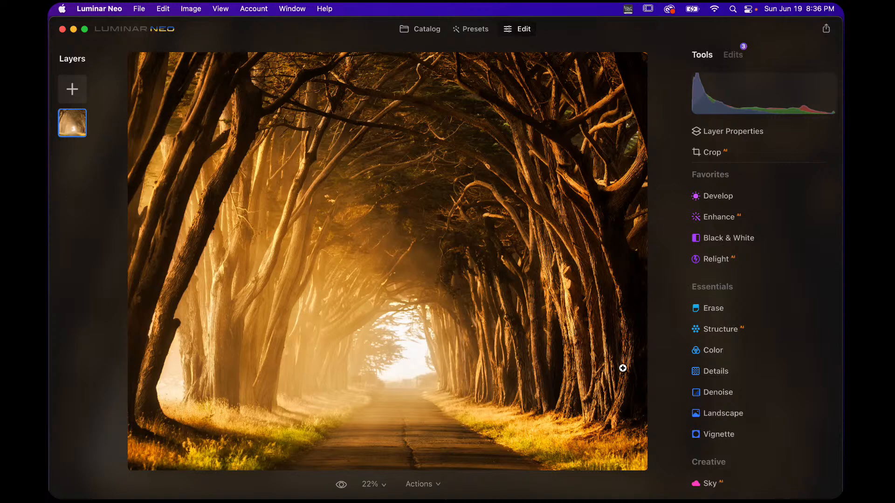
scroll(685, 329, "down", 10)
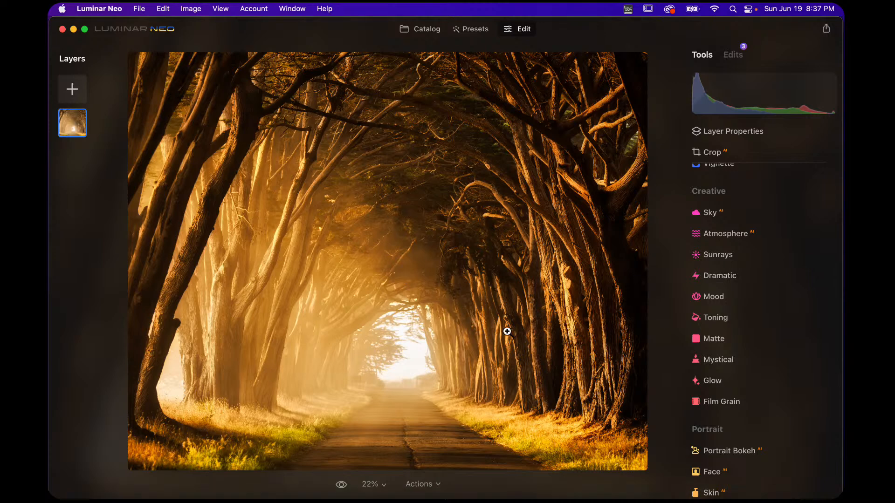
scroll(739, 302, "up", 2)
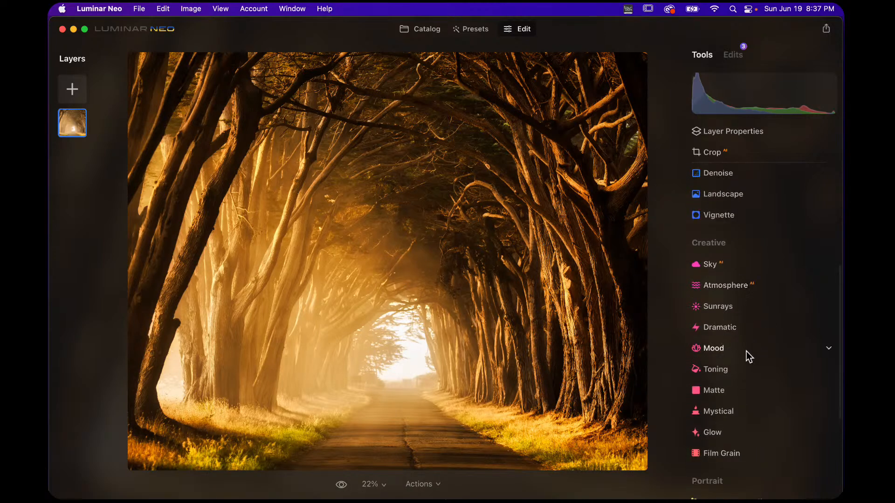
left_click(725, 307)
scroll(740, 337, "down", 2)
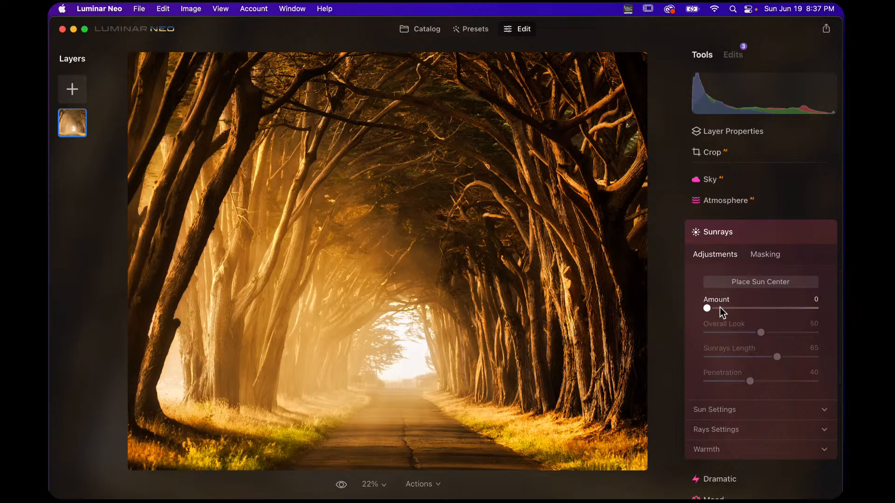
left_click_drag(708, 308, 762, 314)
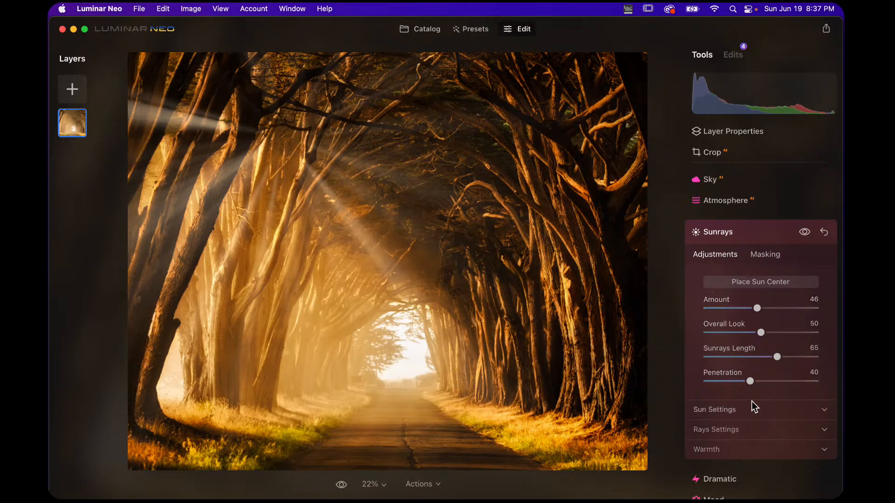
- Warm the Sunrays effect by setting Sun Warmth to 72 and Sunrays Warmth to 63
left_click(741, 451)
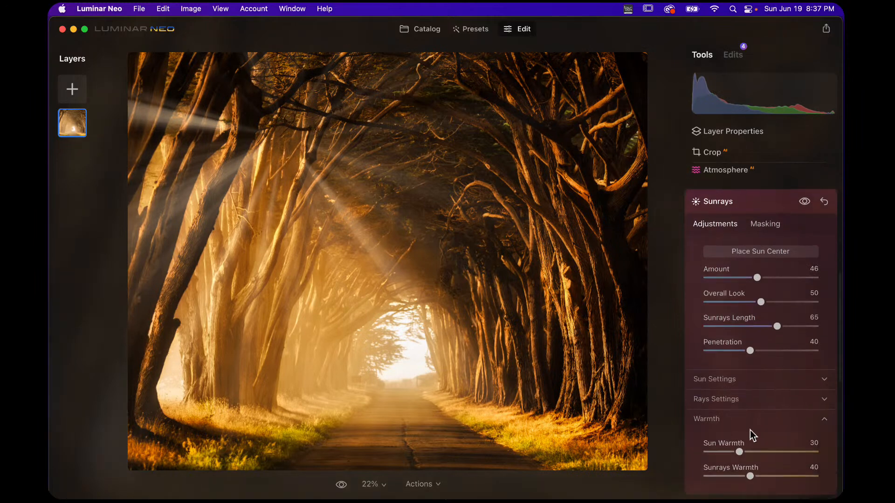
left_click_drag(742, 444, 793, 446)
left_click_drag(749, 468, 775, 467)
scroll(759, 445, "down", 1)
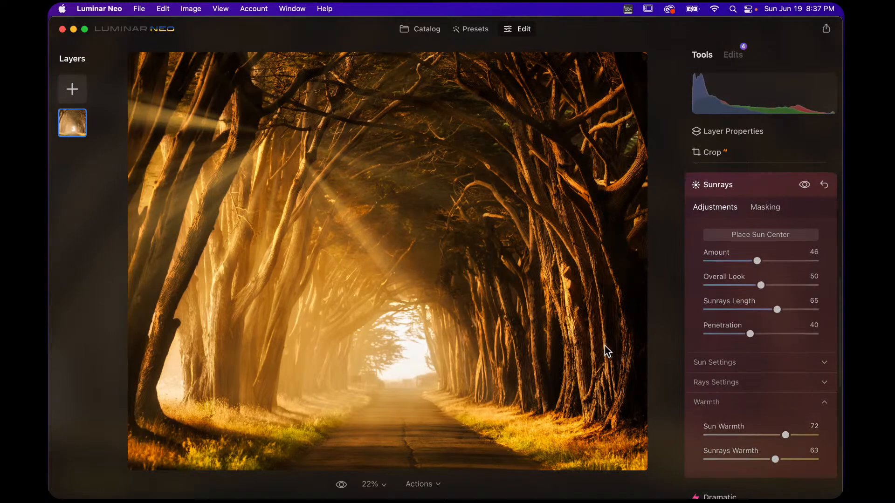
- Move the sun center just outside the photo's left edge, and set the Sunrays Amount to 26 and Penetration to 66
left_click(750, 238)
mouse_move(283, 135)
left_mouse_down()
mouse_move(144, 177)
mouse_move(118, 177)
mouse_move(114, 156)
mouse_move(111, 165)
left_mouse_up()
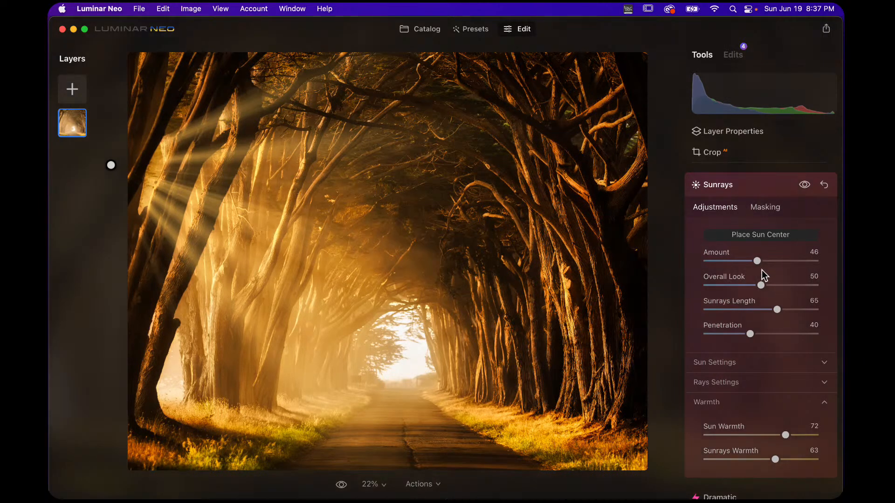
left_click_drag(756, 261, 735, 261)
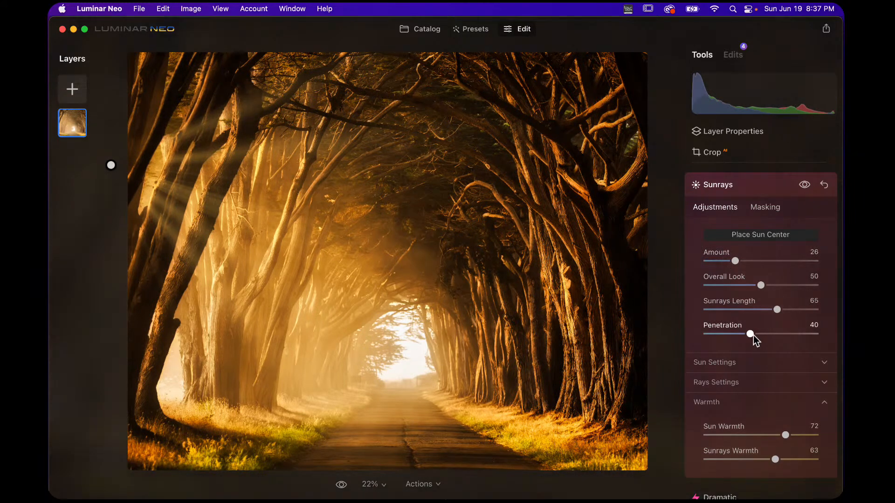
left_click_drag(752, 334, 782, 339)
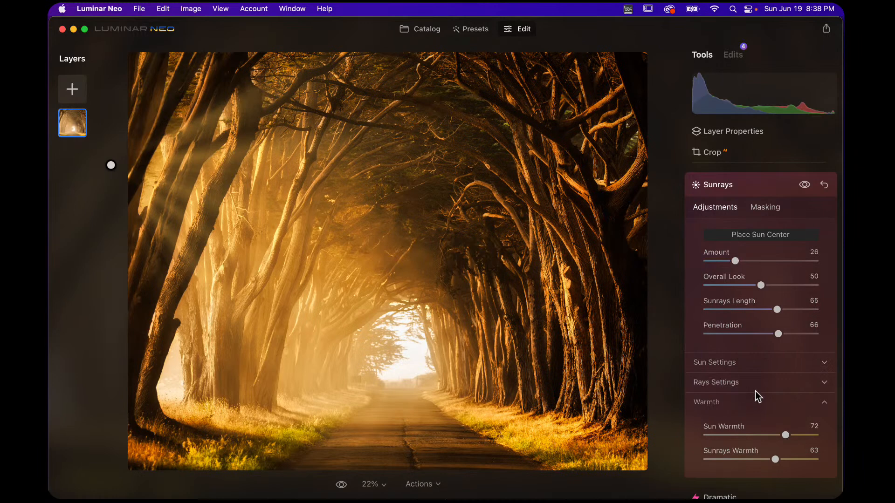
- Reduce the Number of Sunrays to 11 in the Sunrays effect's ray settings
left_click(767, 362)
left_click(768, 365)
left_click(768, 383)
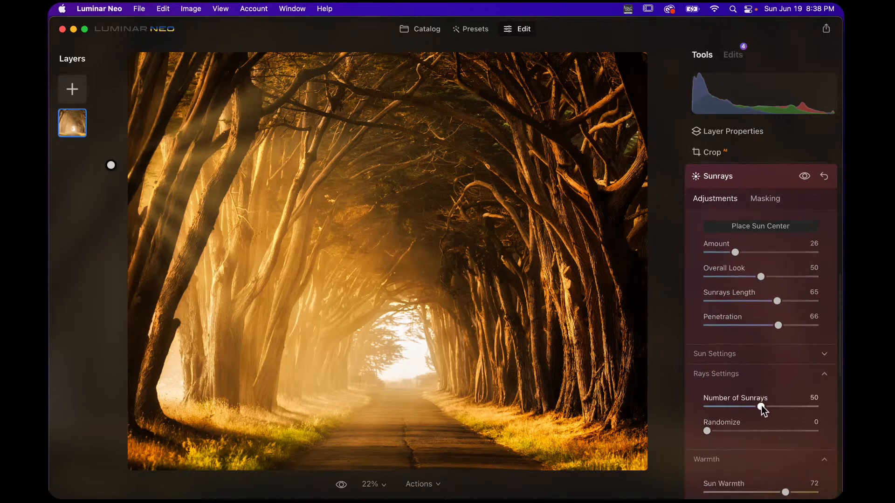
left_click_drag(762, 406, 717, 403)
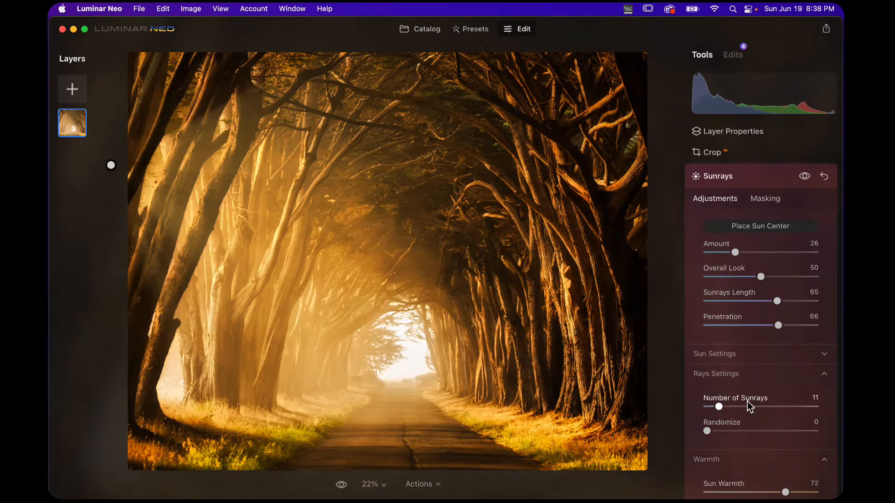
- Try the sun center lower beside the photo, settle it outside the upper part of the left edge, and finish placing it
left_click_drag(112, 166, 107, 218)
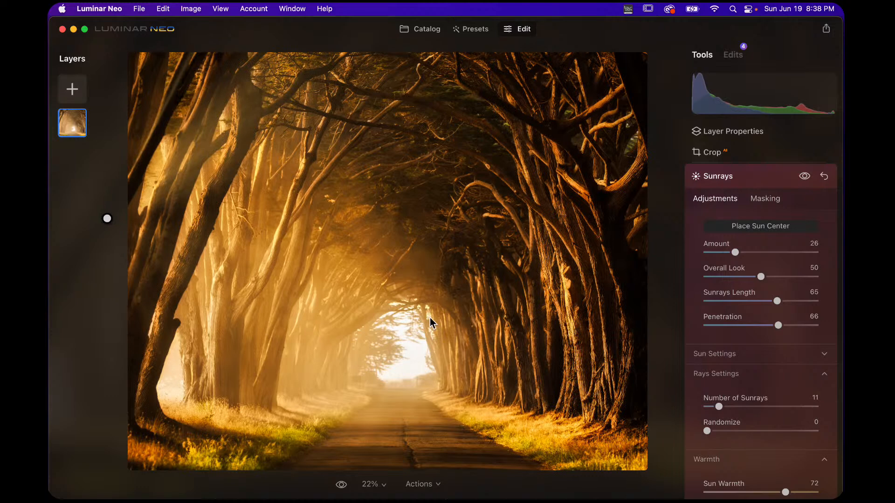
left_click_drag(107, 219, 109, 220)
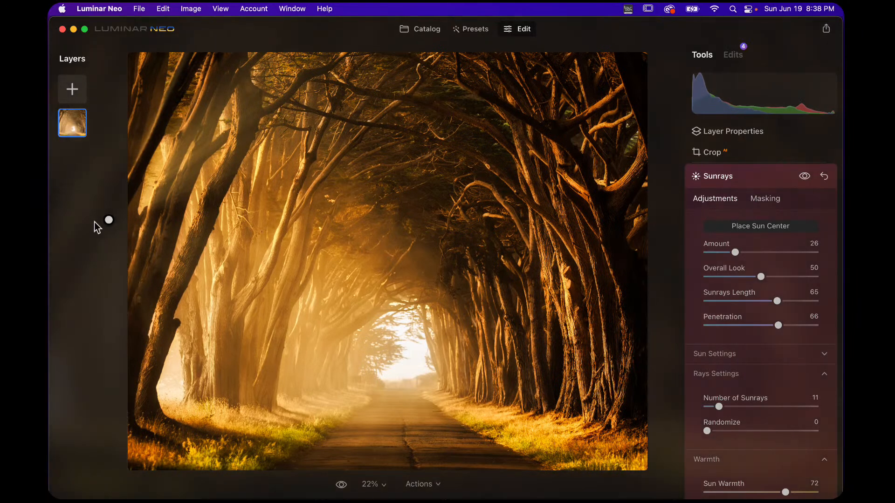
left_click_drag(109, 220, 107, 97)
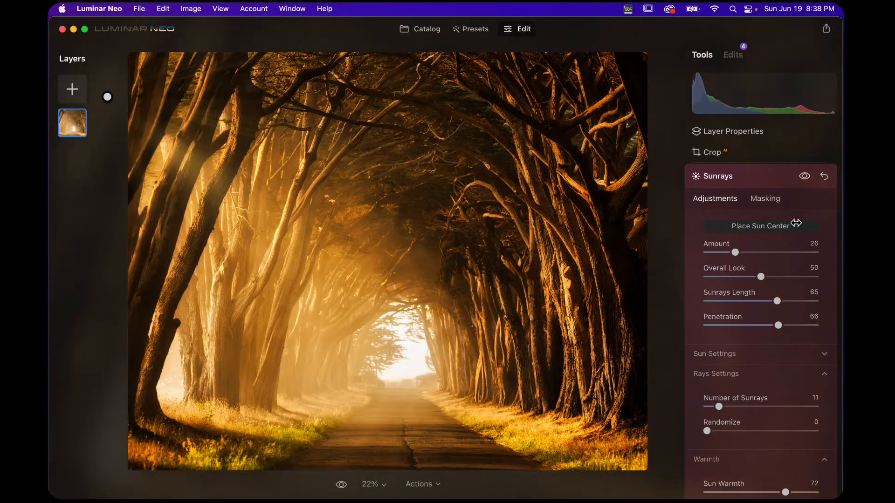
left_click(770, 226)
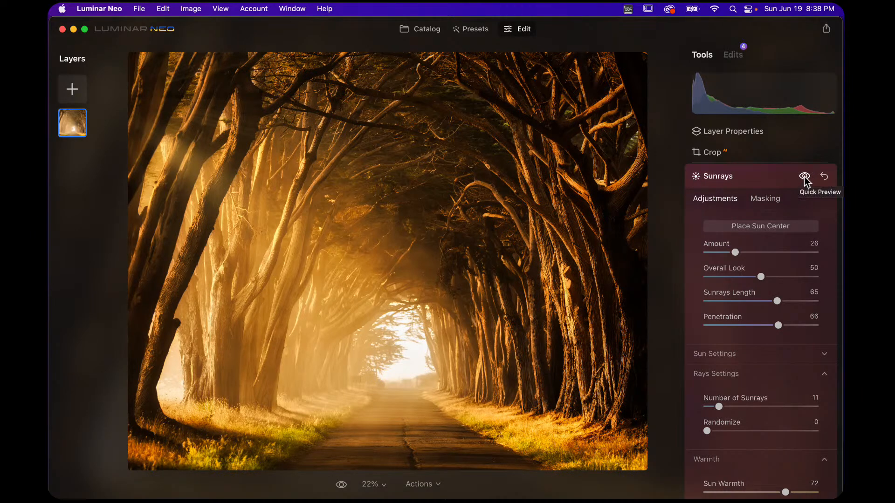
- Compare the tree tunnel photo with and without the Sunrays effect, and close the effect's settings
left_click(805, 177)
left_click(805, 177)
left_click(805, 177)
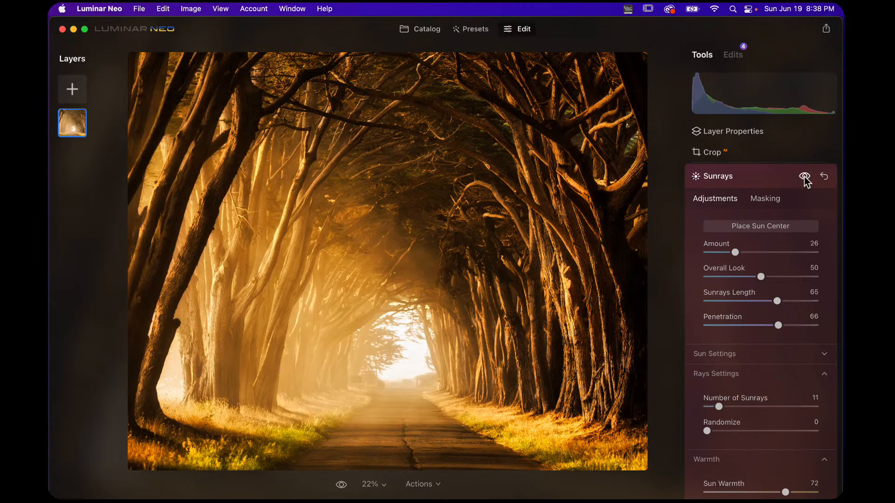
left_click(804, 177)
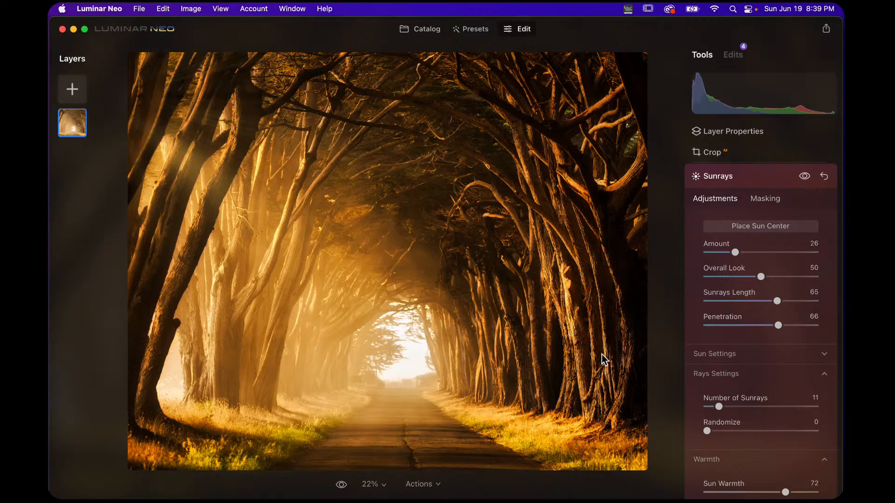
left_click(749, 179)
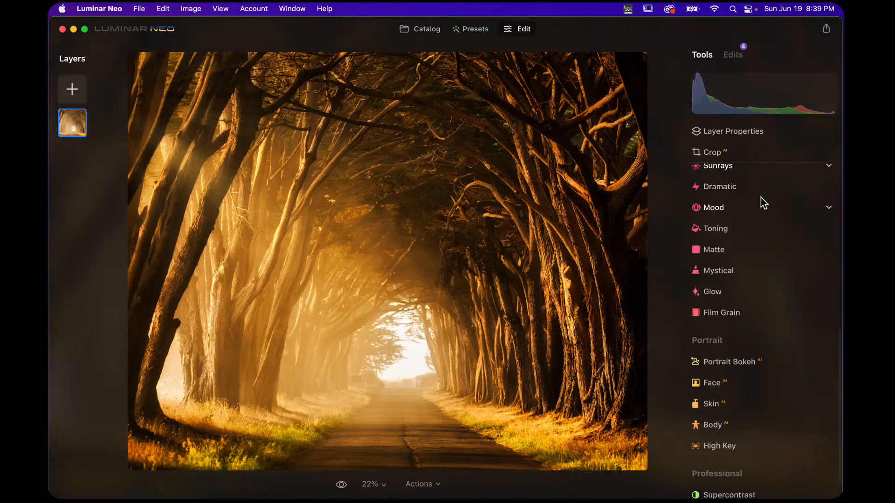
- Apply Sunrays to the tree tunnel photo with Amount 51, Number of Sunrays 8, Sun Warmth 67 and Sunrays Warmth 69
left_click(744, 170)
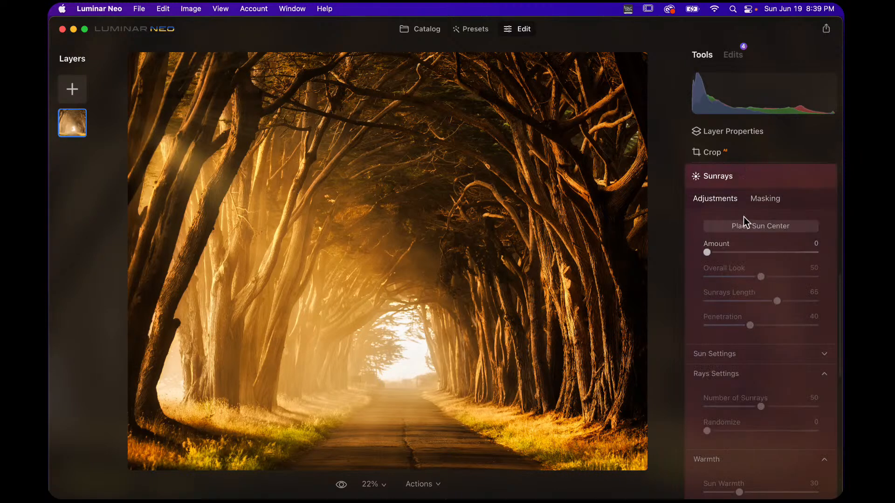
left_click_drag(715, 253, 764, 254)
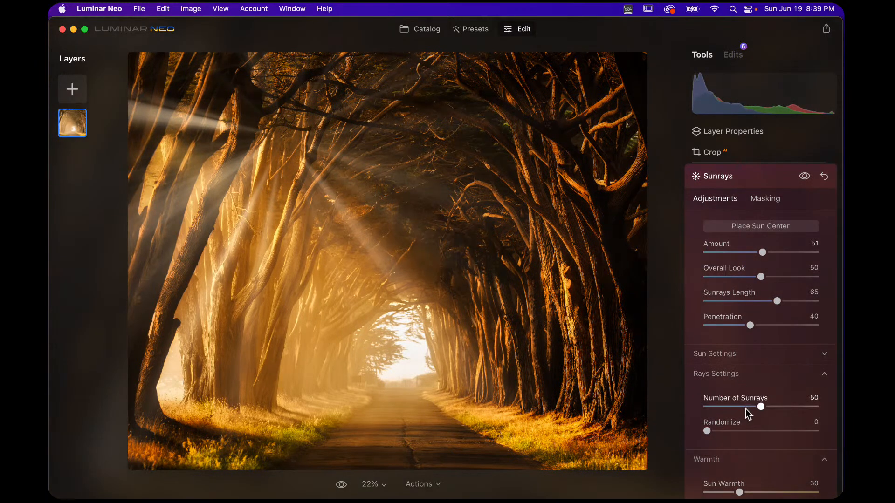
left_click_drag(758, 409, 794, 435)
scroll(750, 420, "down", 2)
left_click_drag(749, 460, 779, 435)
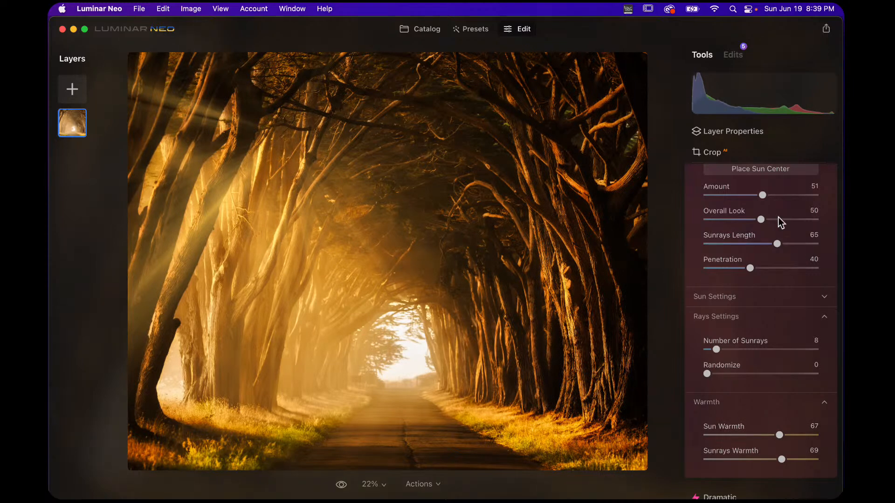
- Place the sun center just outside the upper right edge of the photo, and set Randomize to 66 and Number of Sunrays to 53
left_click(760, 170)
left_click_drag(283, 136, 655, 108)
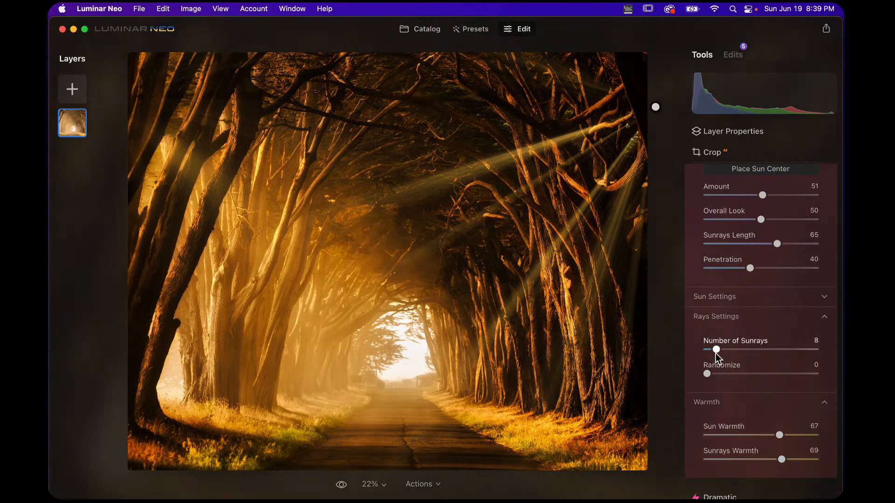
left_click_drag(717, 351, 779, 374)
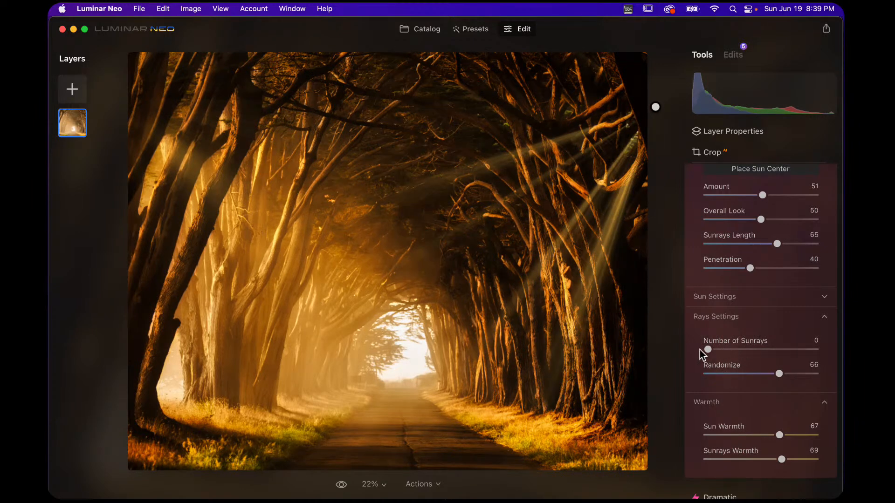
left_click_drag(709, 349, 767, 351)
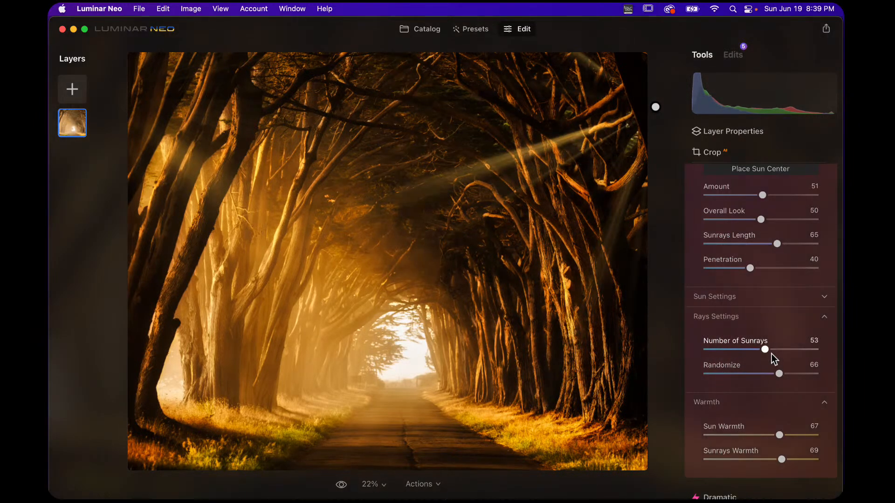
- Set the Sun Radius to 66, Penetration to 14 and Sunrays Length to 84 for the Sunrays effect
left_click(741, 317)
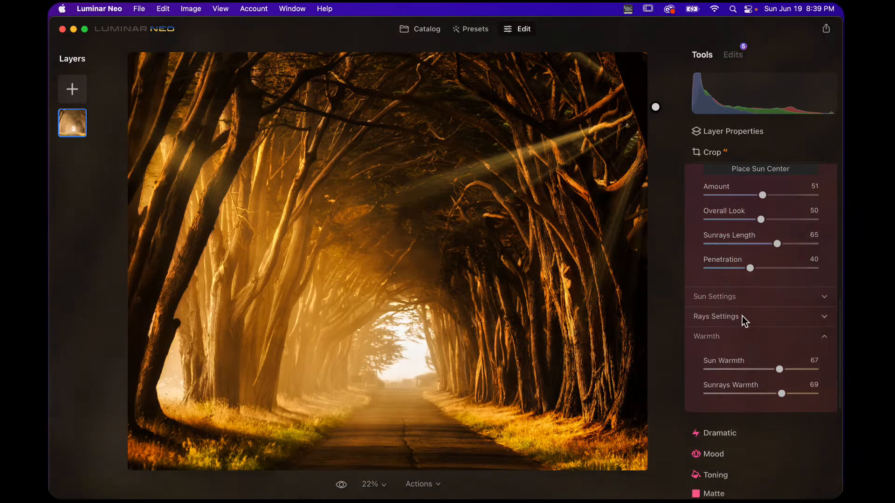
left_click(737, 296)
left_click_drag(751, 330, 778, 330)
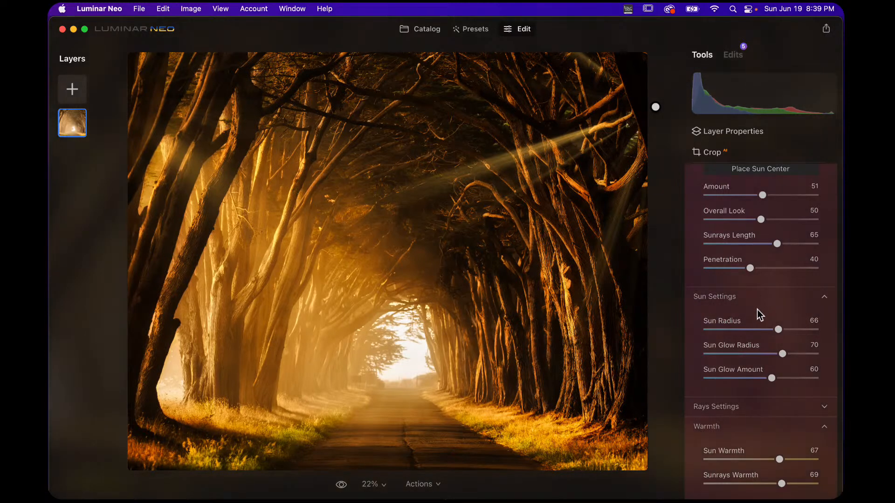
scroll(755, 289, "up", 1)
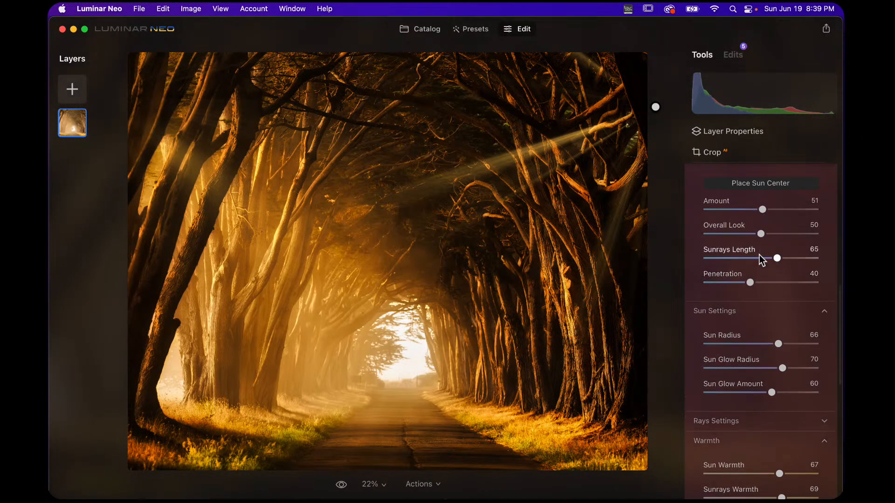
left_click_drag(750, 283, 722, 283)
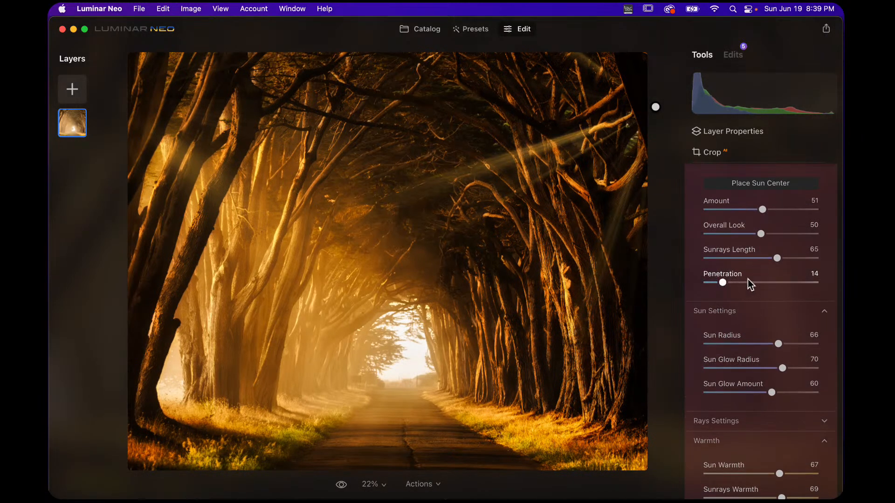
left_click_drag(775, 259, 798, 259)
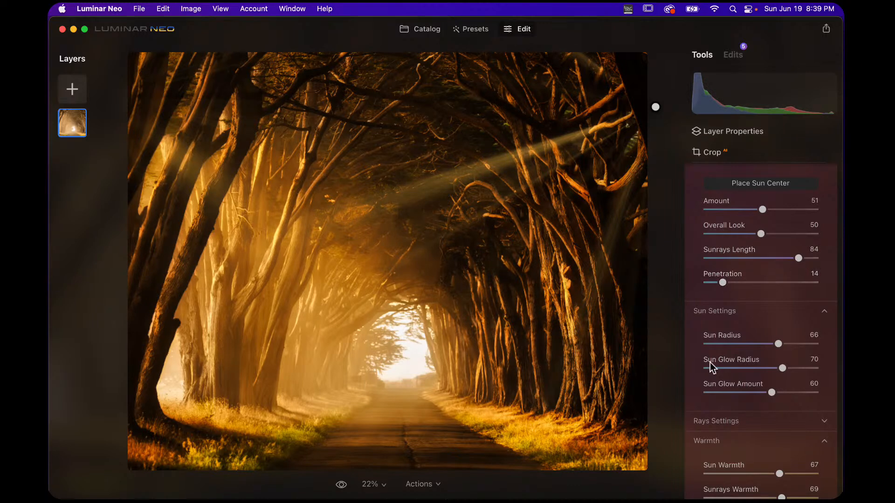
- Soften the rays with Overall Look 58, Amount 21 and Sunrays Length 47, and close the Sunrays settings
mouse_move(761, 238)
left_mouse_down()
mouse_move(791, 239)
mouse_move(713, 233)
mouse_move(770, 233)
left_mouse_up()
left_click_drag(764, 211, 730, 213)
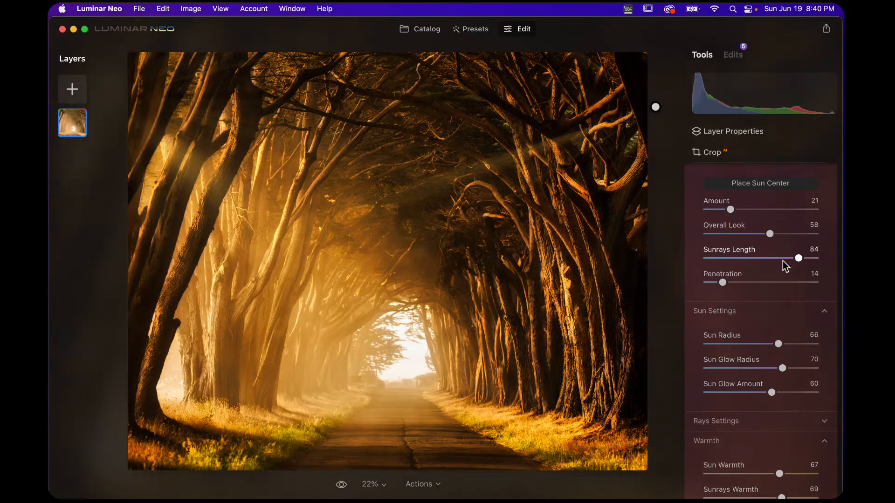
left_click_drag(799, 259, 758, 258)
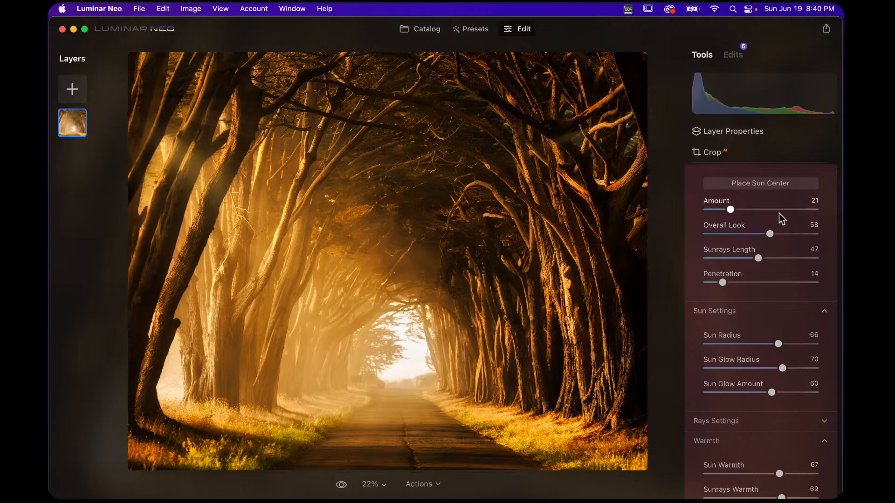
scroll(781, 212, "up", 2)
left_click(759, 180)
scroll(748, 239, "up", 5)
scroll(749, 239, "up", 3)
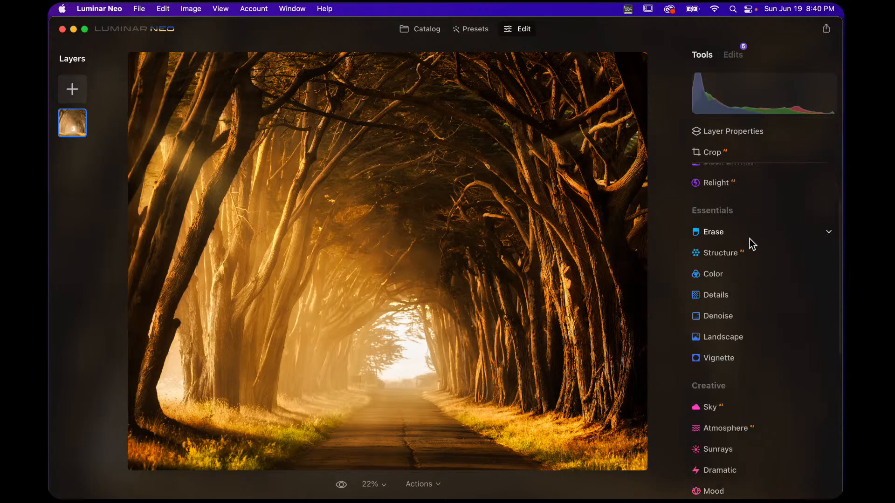
scroll(759, 309, "up", 3)
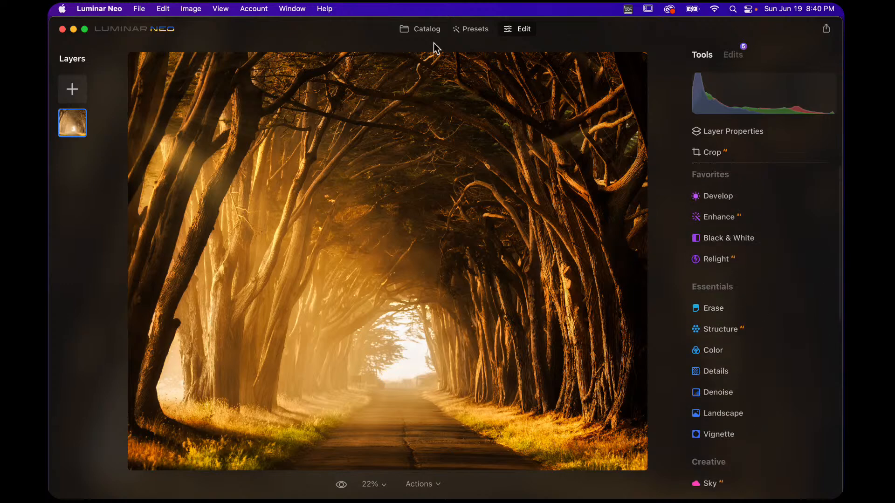
- Open the hammock sunset photo from the Manipulating Light album for editing and discard its existing edits
left_click(427, 32)
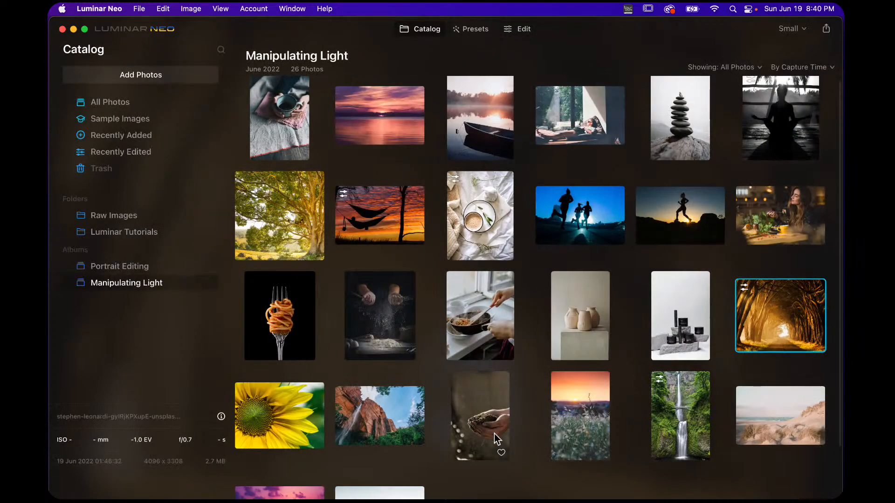
left_click(407, 215)
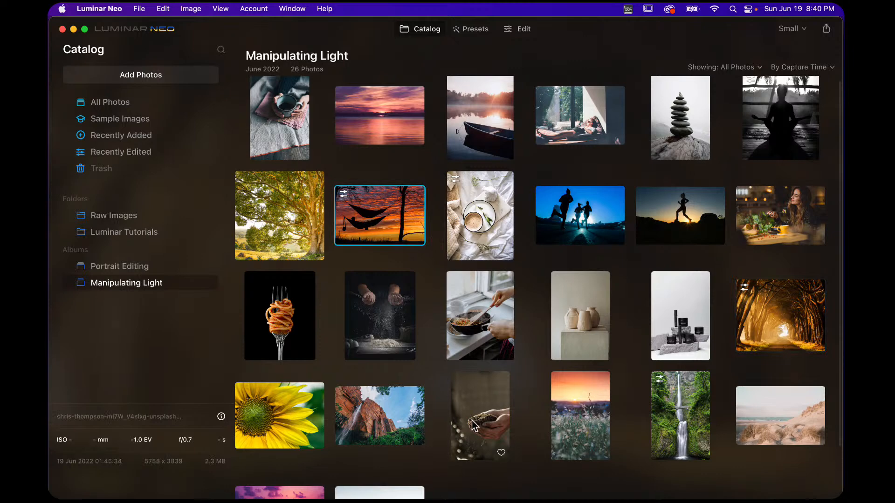
left_click(520, 31)
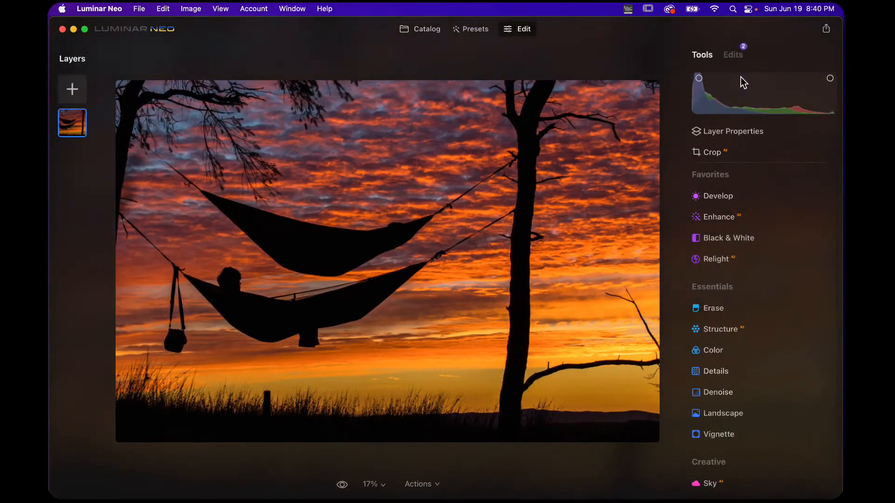
left_click(736, 60)
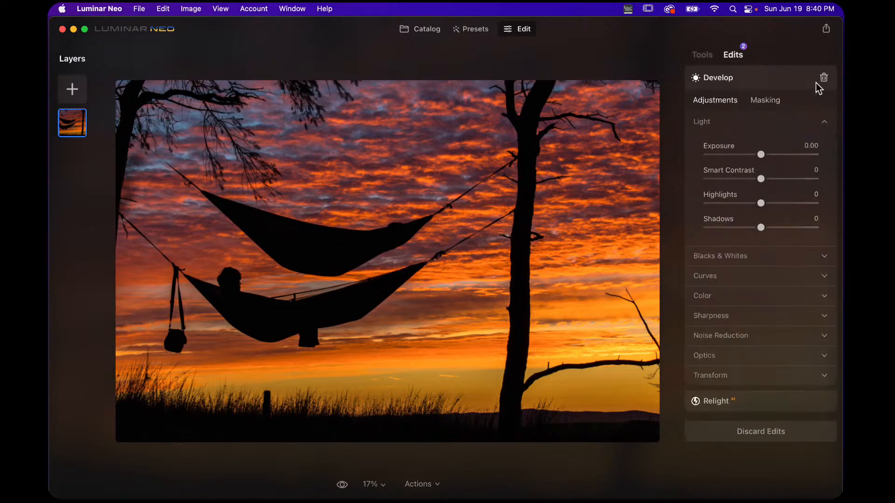
left_click(731, 437)
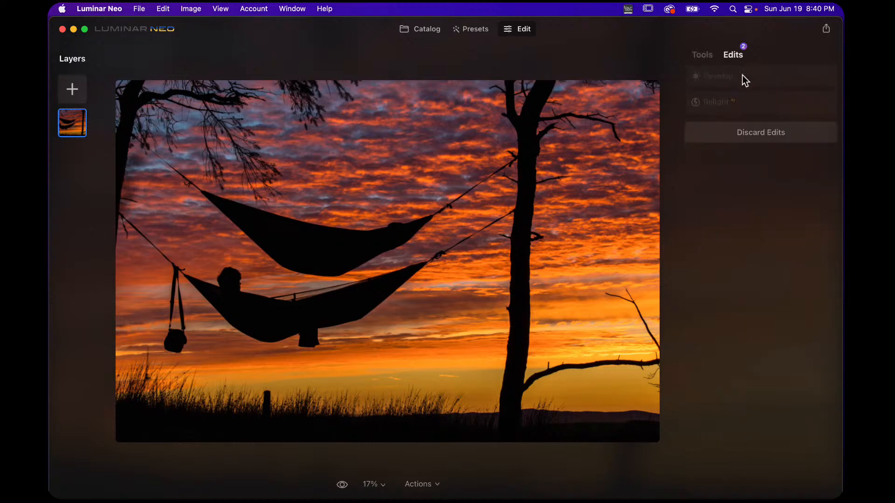
left_click(701, 56)
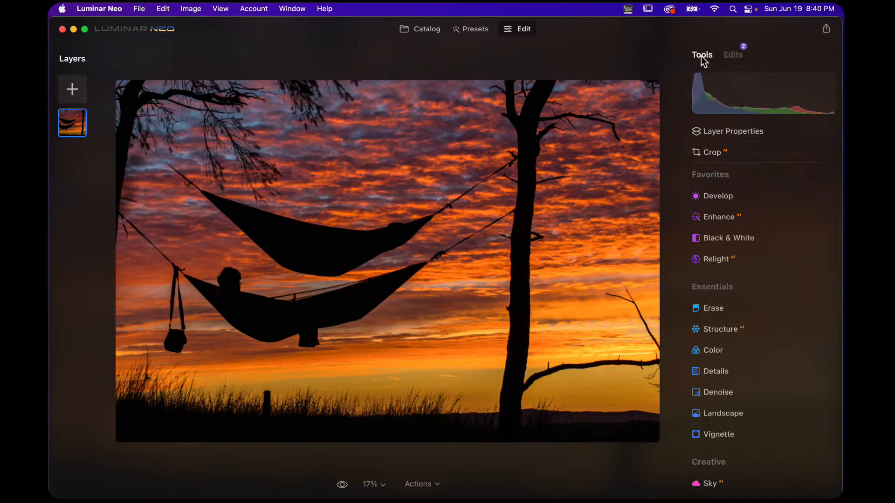
- Enhance the hammock photo with Sky Enhancer at 28 and Accent at 48, and close the Enhance settings
scroll(761, 335, "down", 7)
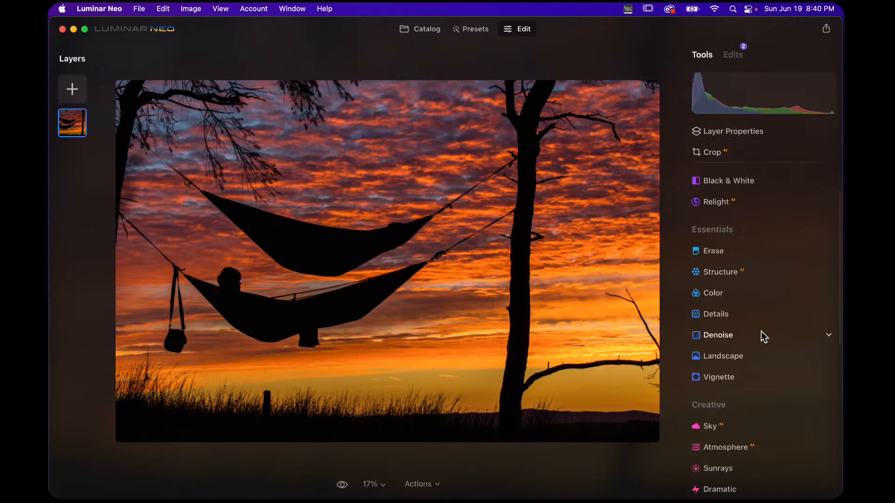
scroll(760, 327, "down", 2)
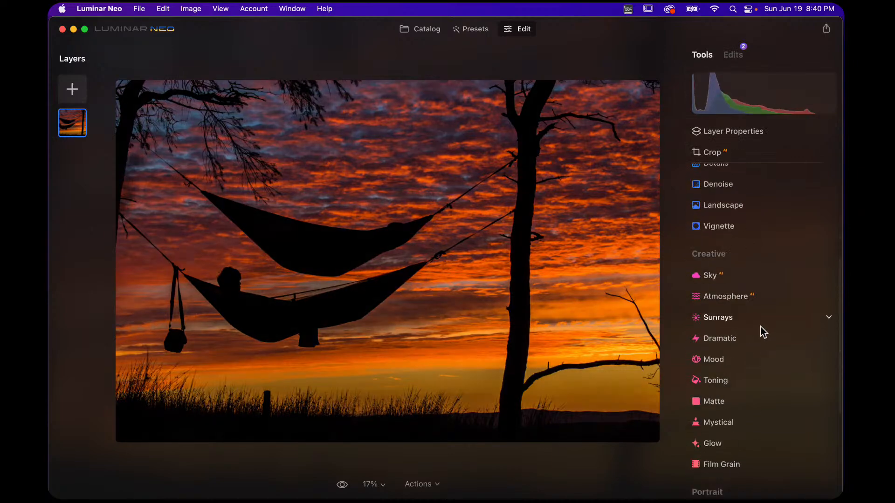
scroll(760, 326, "up", 5)
scroll(761, 325, "up", 4)
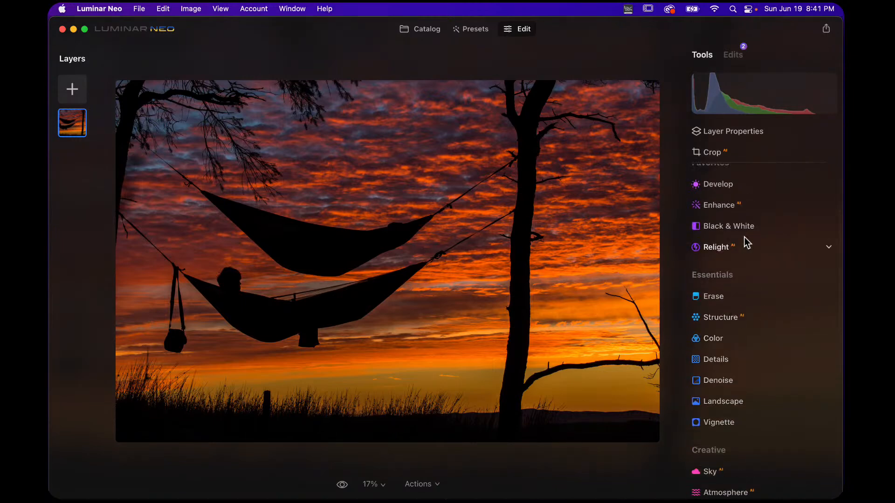
left_click(723, 205)
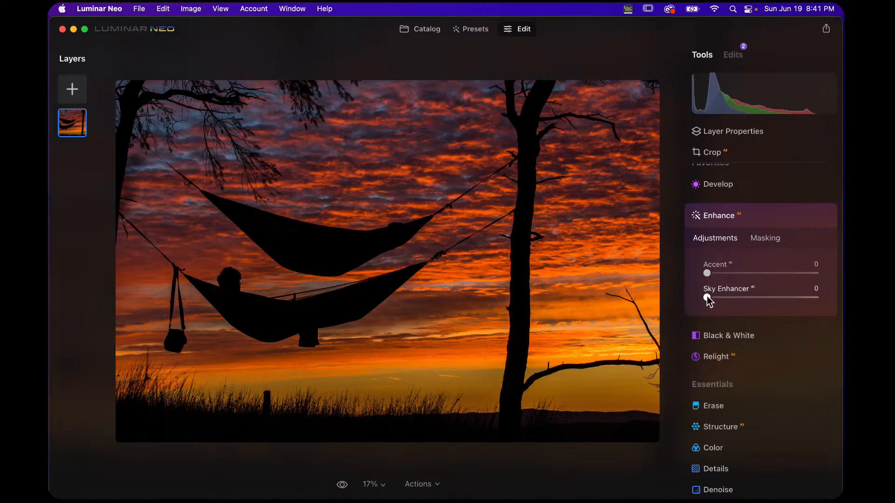
left_click_drag(707, 296, 740, 297)
left_click_drag(707, 273, 761, 278)
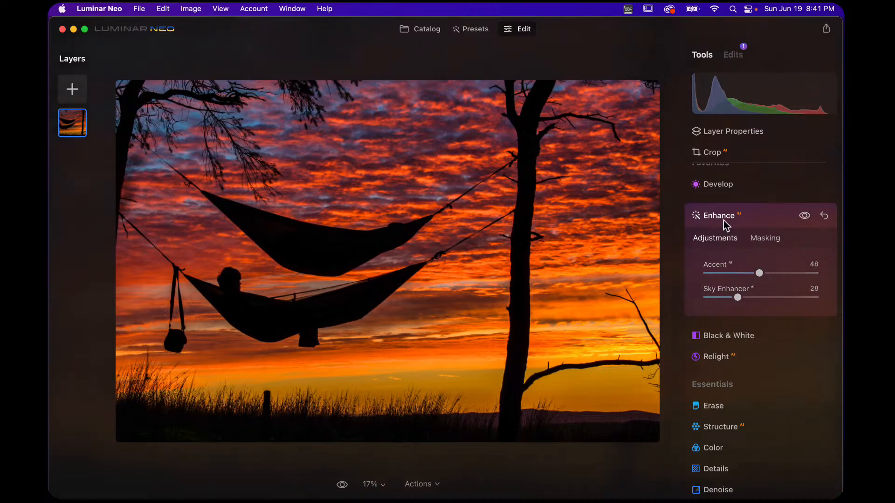
left_click(747, 214)
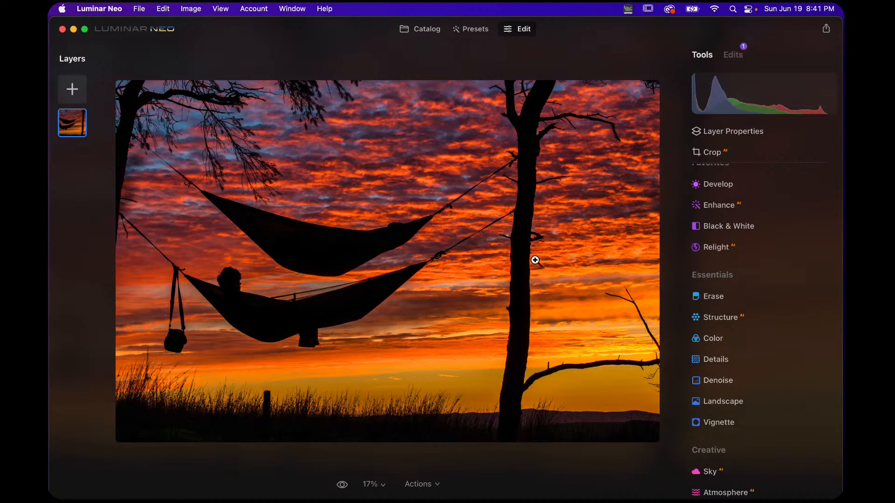
- Warm the hammock sunset photo by setting the Landscape effect's Golden Hour to 25
scroll(757, 242, "down", 2)
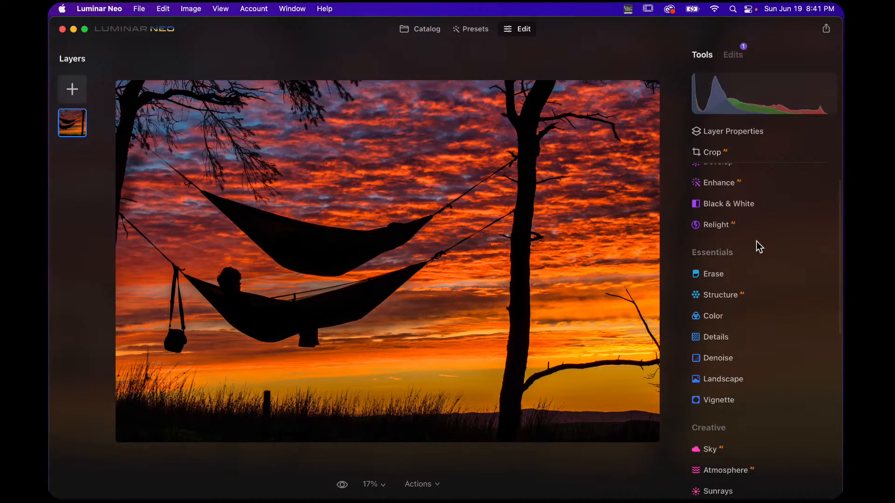
scroll(756, 241, "down", 1)
scroll(756, 241, "down", 1)
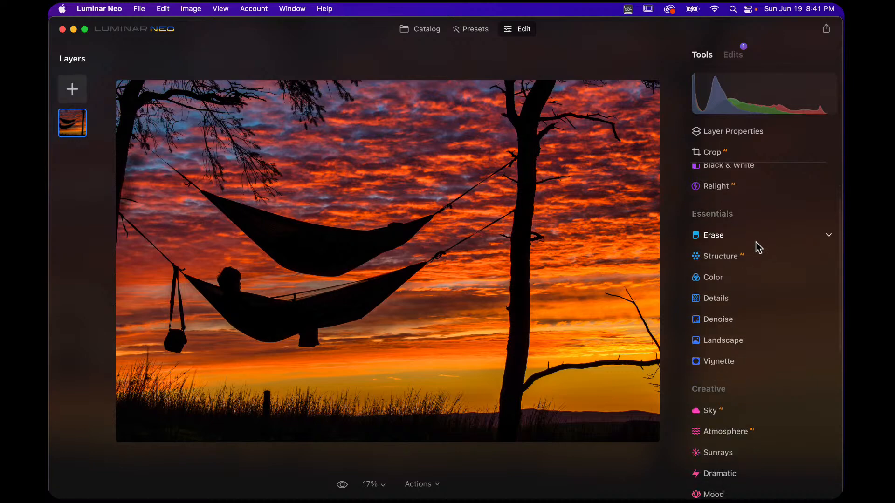
scroll(725, 265, "down", 2)
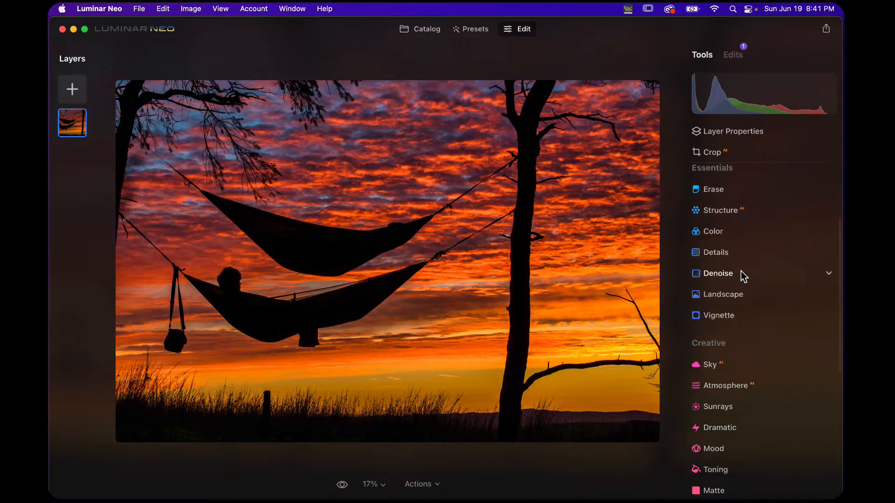
left_click(733, 298)
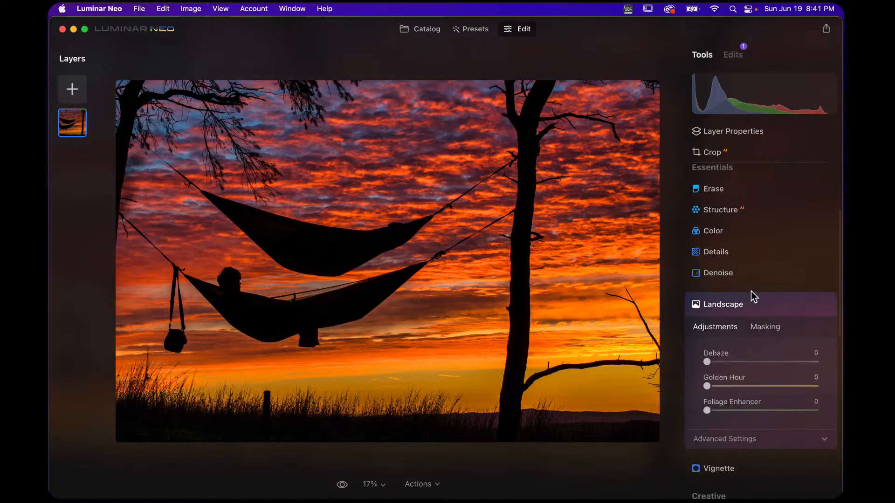
scroll(750, 292, "down", 2)
scroll(743, 312, "down", 1)
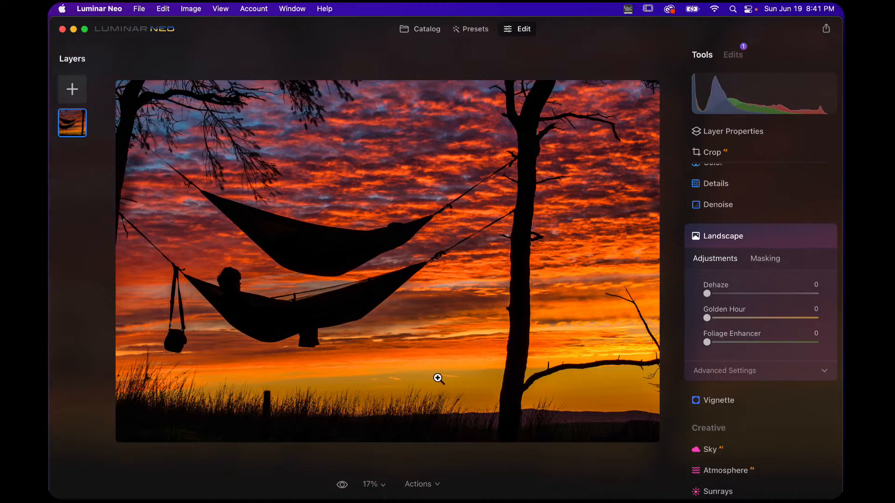
left_click_drag(706, 319, 737, 323)
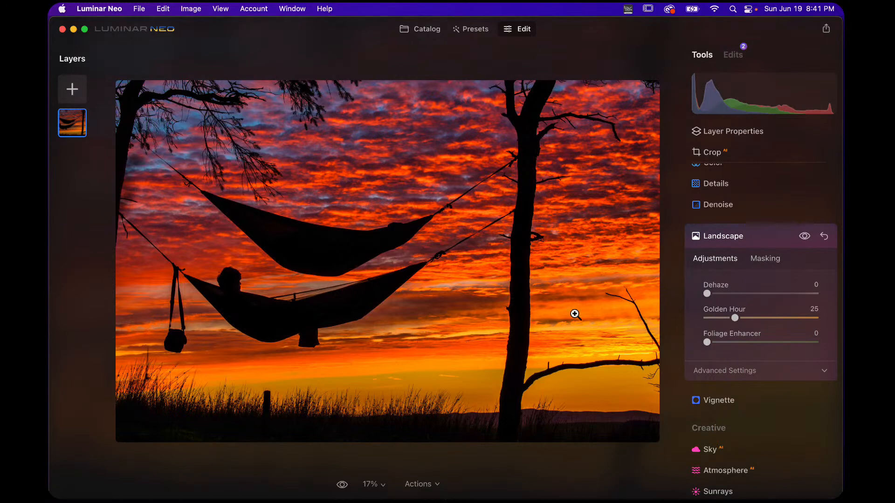
- Compare the hammock photo with and without the Landscape effect, and reveal the effect's advanced settings
left_click(804, 237)
left_click(805, 237)
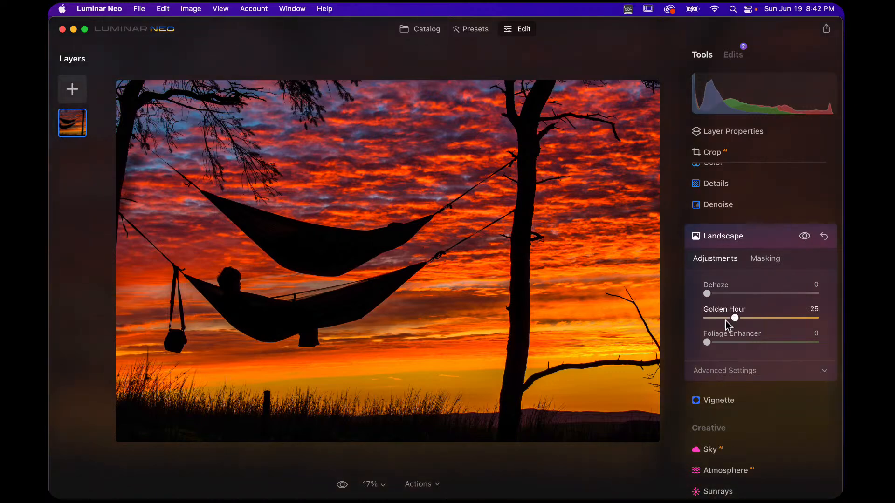
left_click(723, 371)
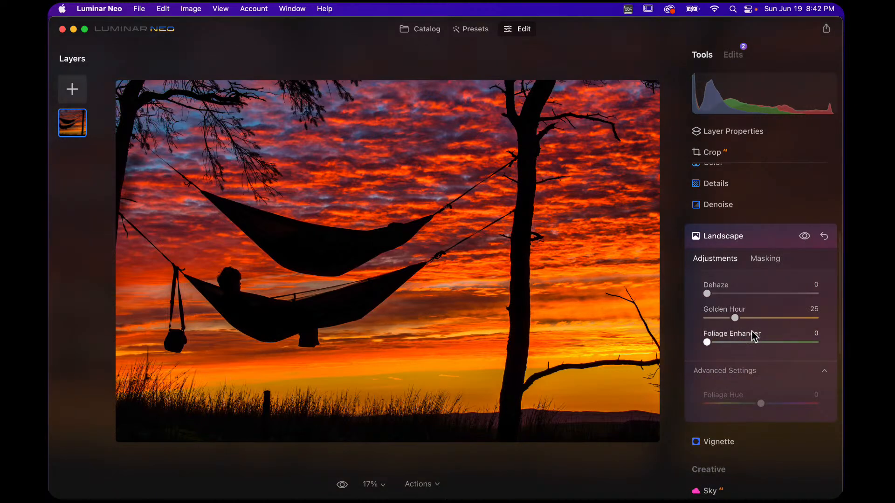
- Hide Landscape's advanced settings, preview the hammock photo with the effect off and on again, and close the effect's settings
left_click(733, 373)
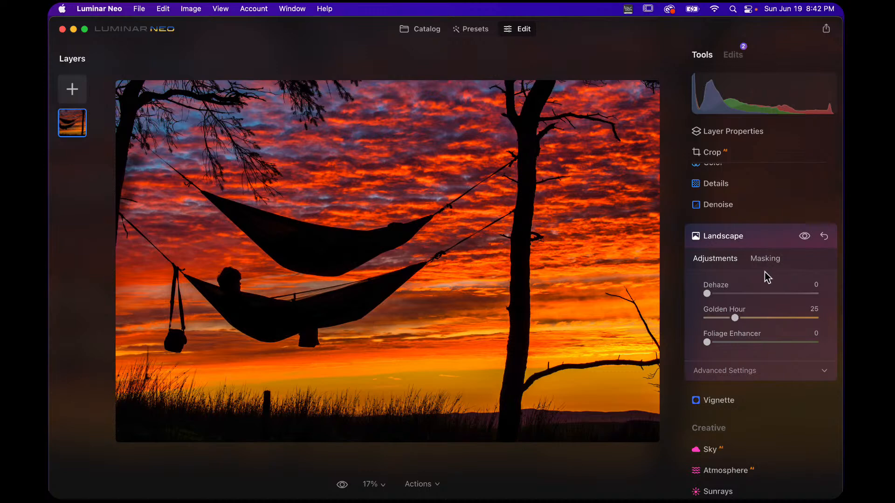
left_click(804, 236)
left_click(805, 237)
left_click(805, 236)
left_click(805, 236)
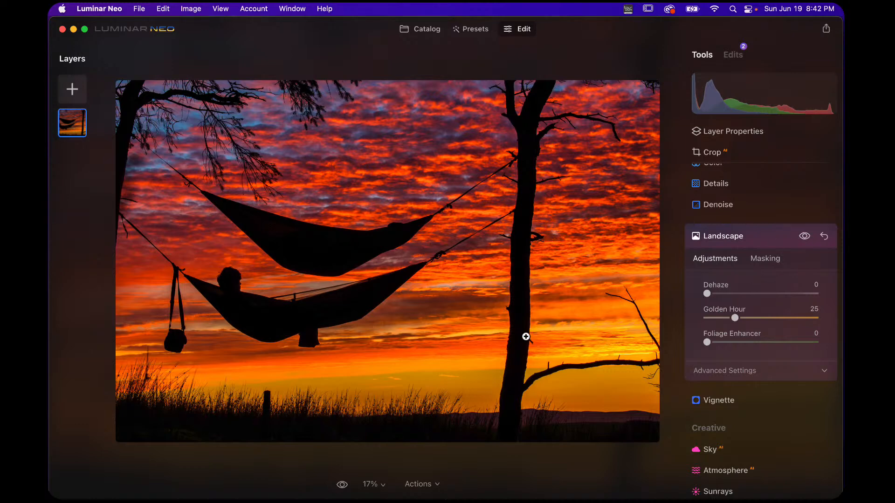
left_click(733, 236)
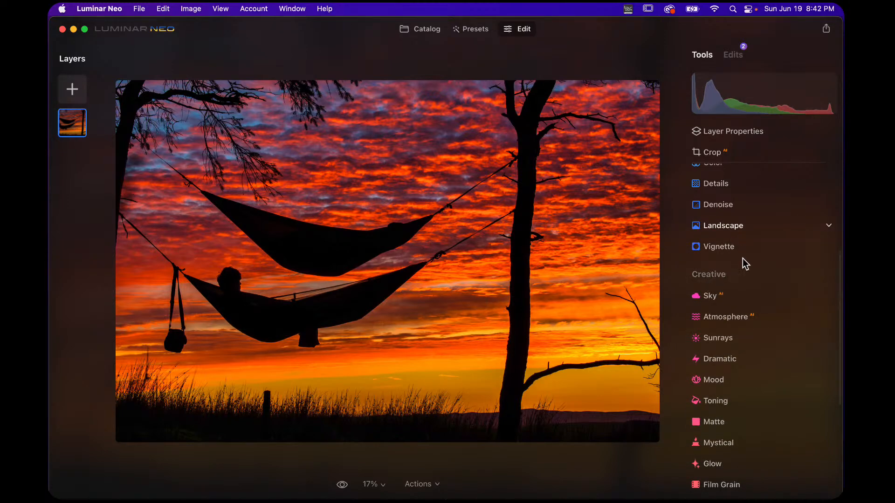
- Browse the creative tools for the hammock photo, view the Toning adjustments, and close them without making changes
scroll(743, 259, "up", 2)
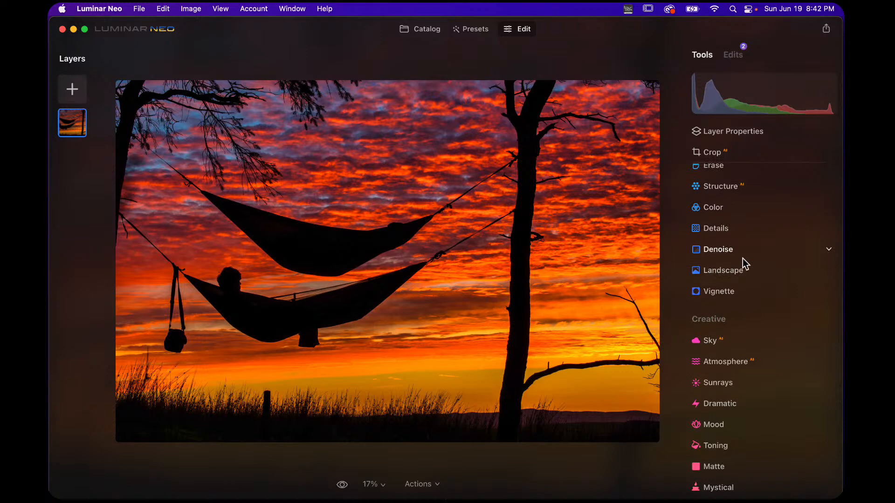
scroll(744, 264, "down", 4)
scroll(742, 259, "down", 3)
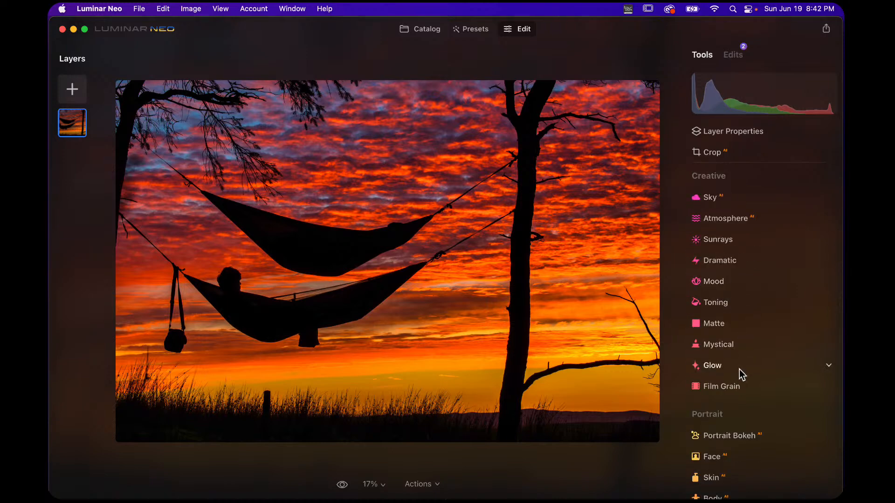
scroll(760, 346, "up", 1)
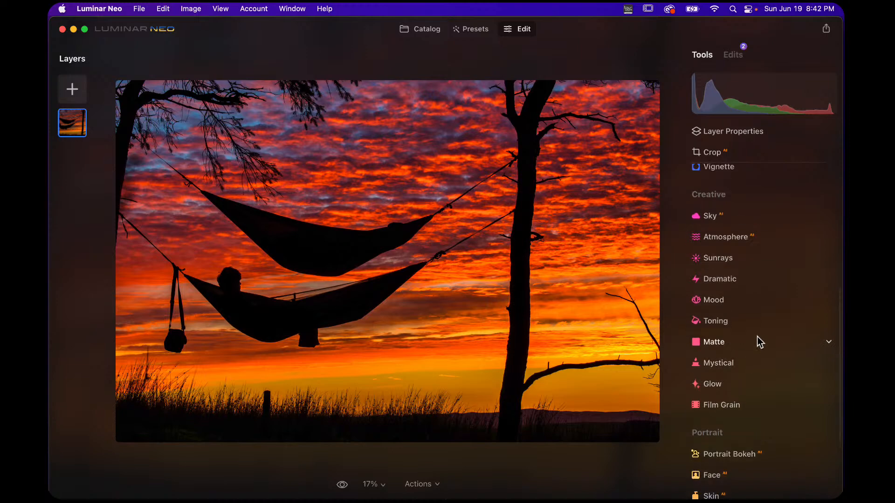
left_click(720, 321)
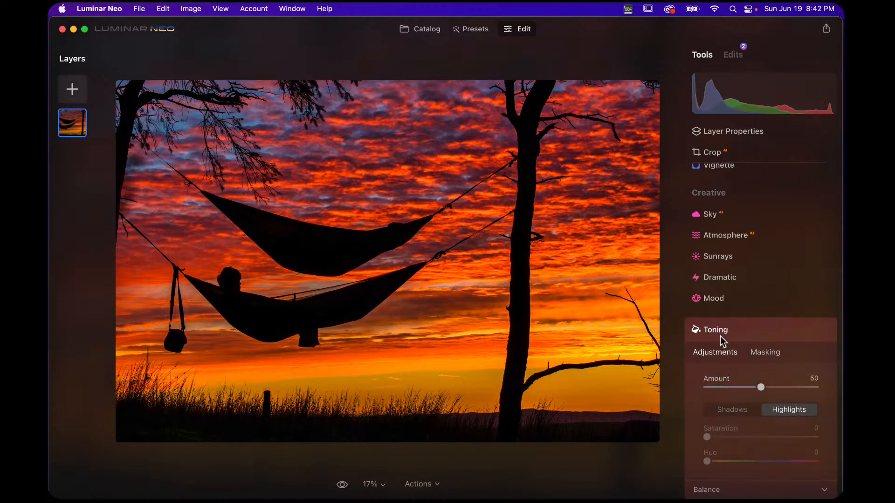
scroll(720, 334, "down", 3)
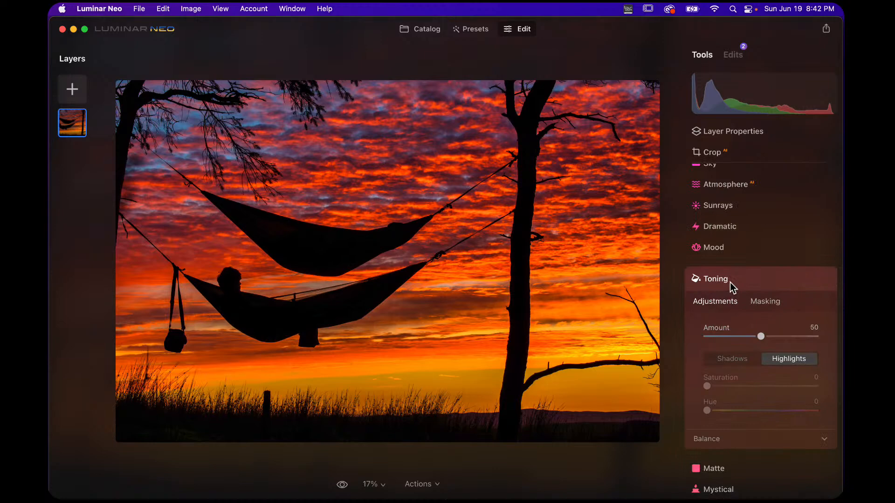
left_click(732, 287)
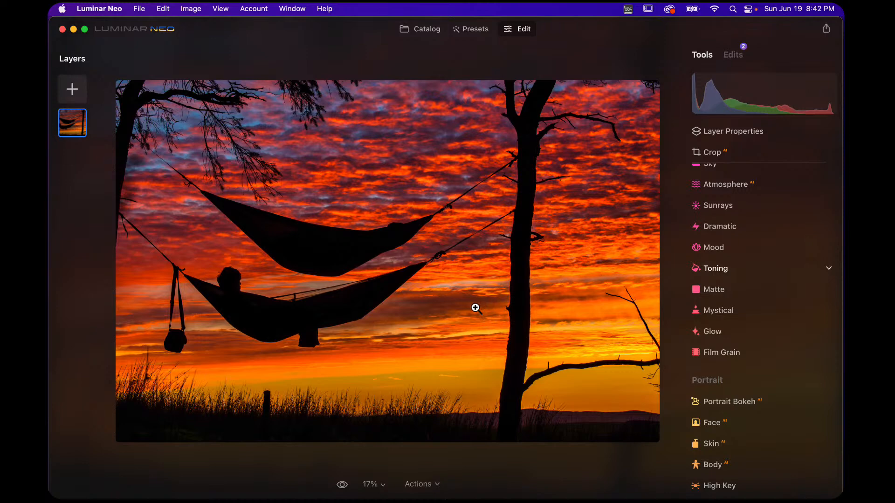
- Open the photo of black cosmetic jars on stone blocks from the Manipulating Light album for editing
left_click(421, 36)
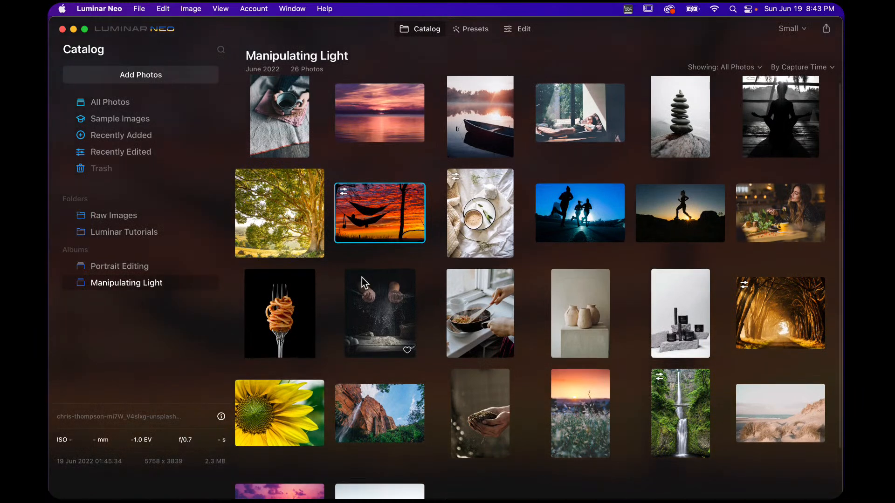
scroll(362, 278, "down", 3)
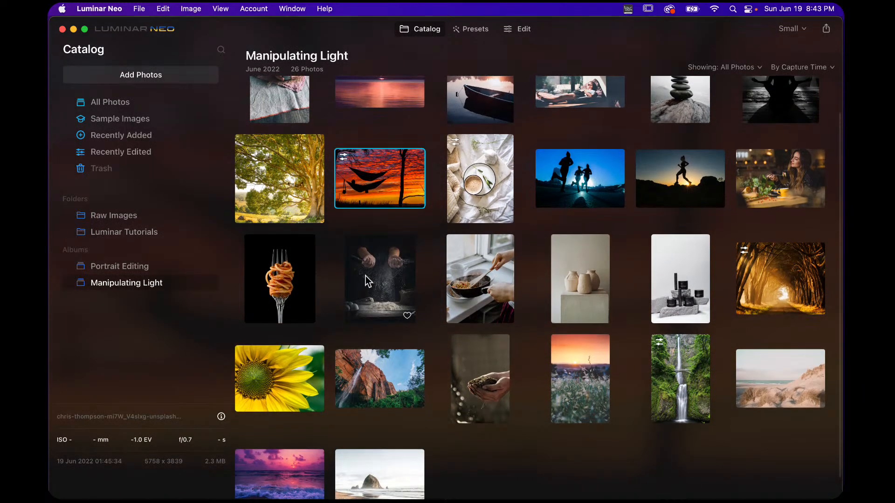
scroll(366, 282, "down", 2)
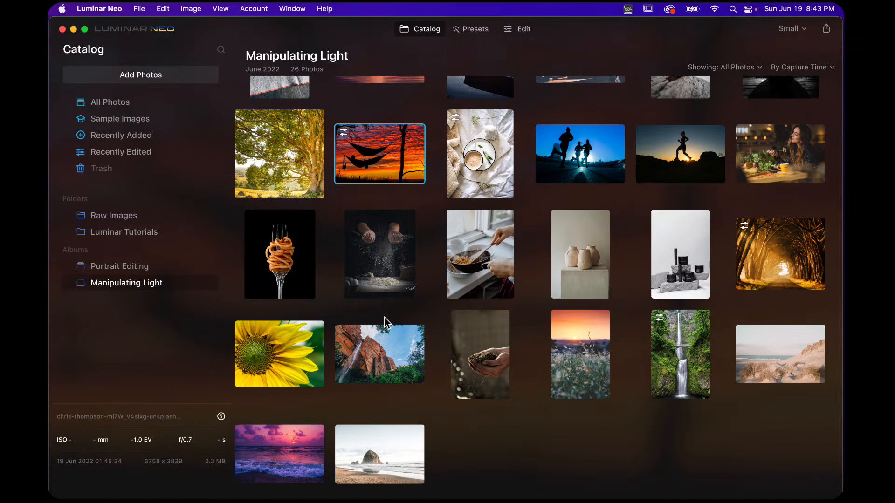
scroll(390, 326, "up", 5)
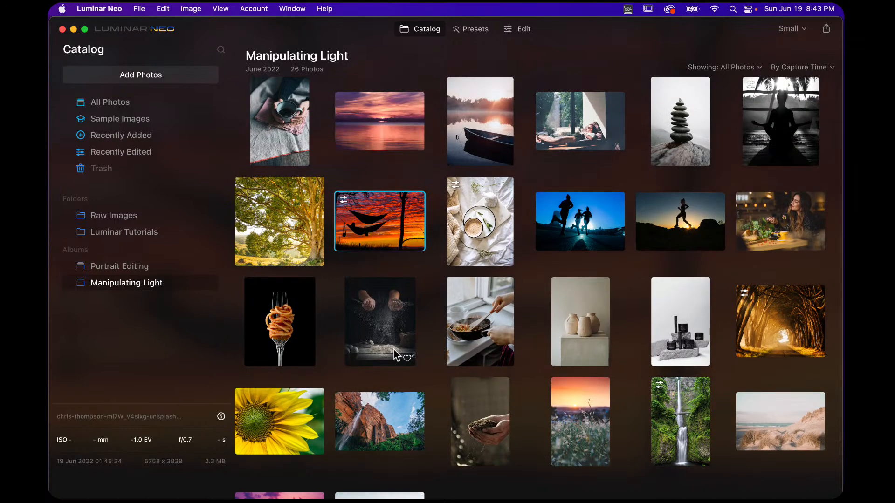
left_click(689, 330)
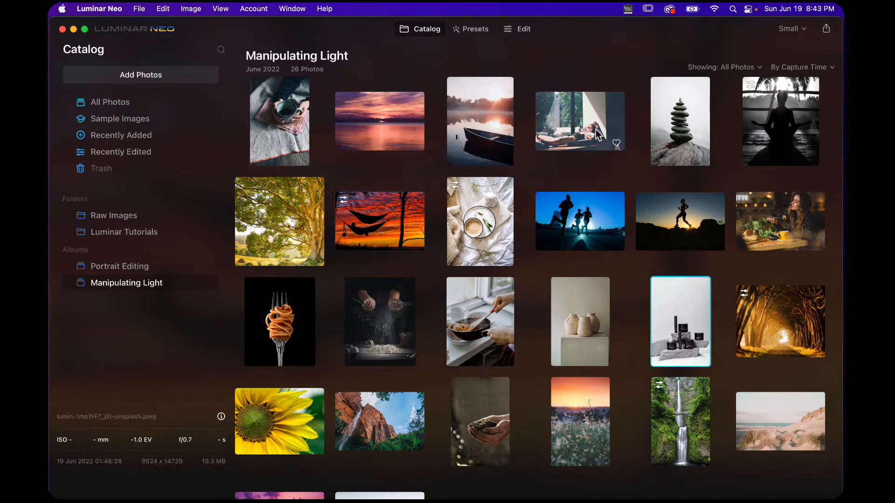
left_click(520, 31)
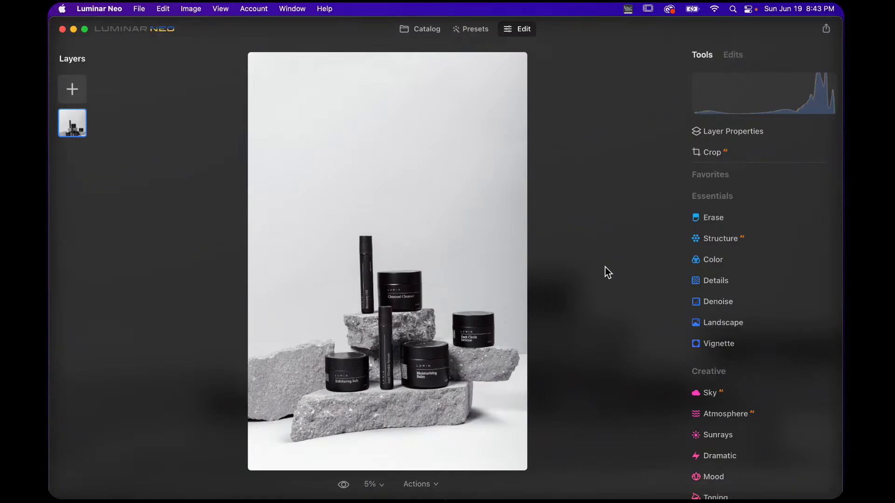
- Turn on the clipping indicators and inspect the product photo's lower-left corner and the Moisturizing Balm jar at 100%
key("j")
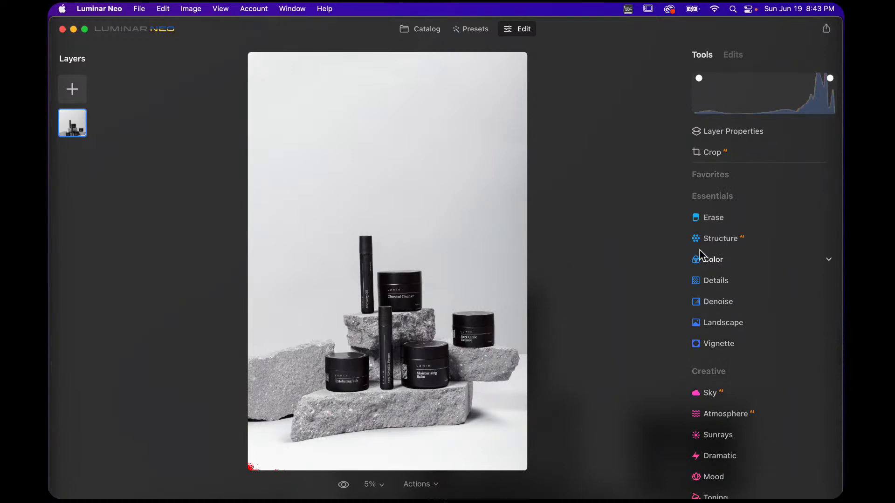
left_click(256, 467)
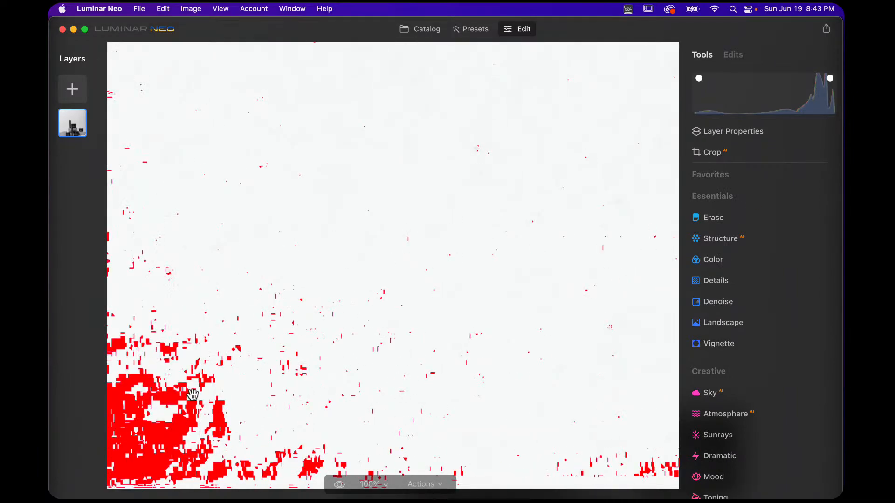
left_click(252, 411)
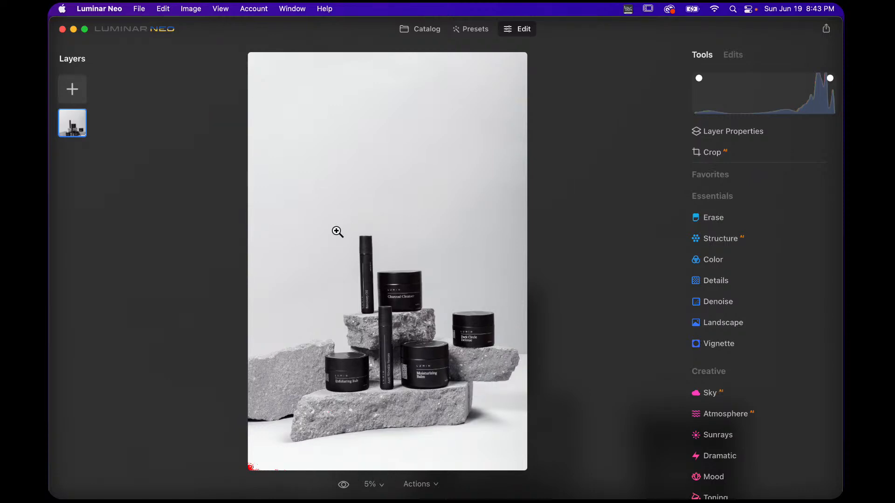
left_click(429, 364)
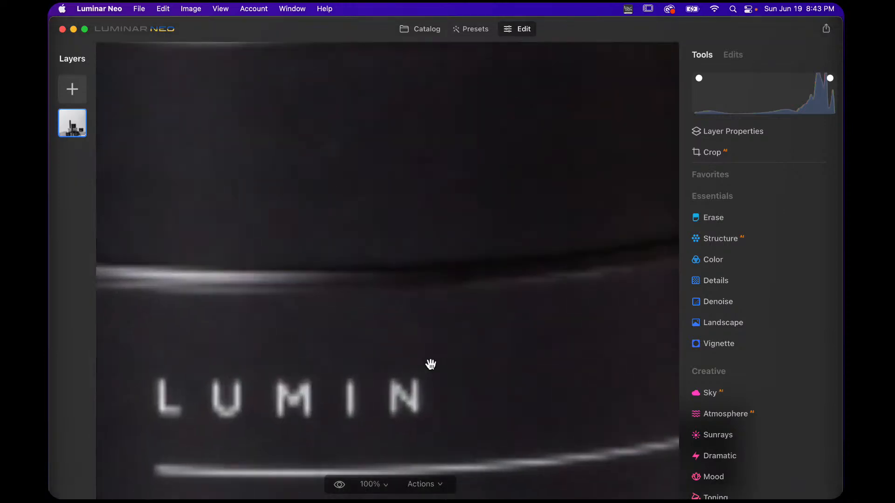
left_click_drag(361, 359, 444, 274)
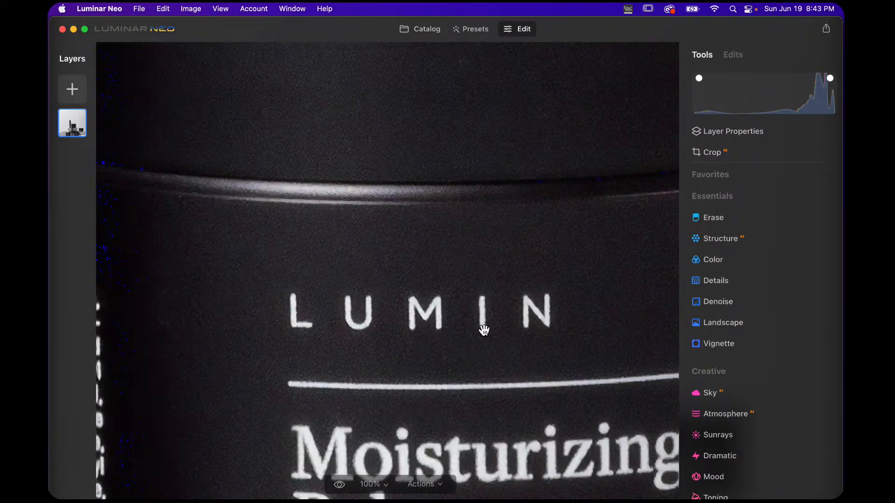
left_click(434, 334)
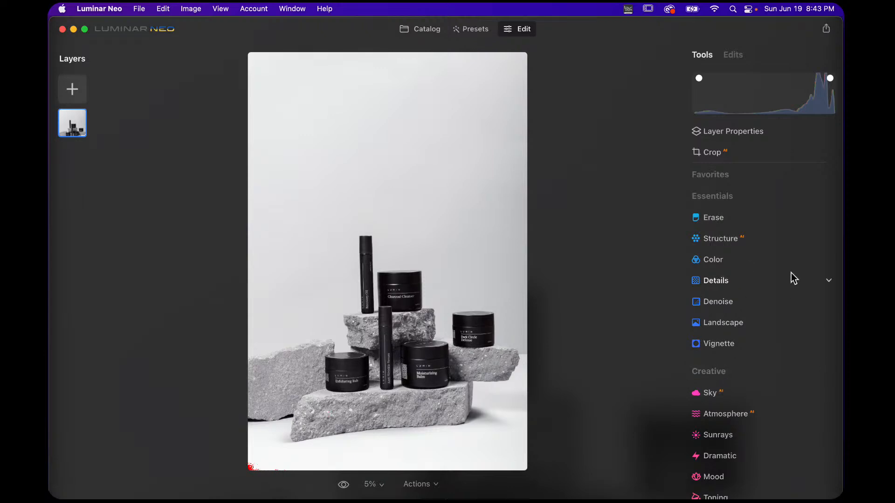
- Darken the product photo by setting the Develop tool's Exposure to -1.74
left_click(815, 175)
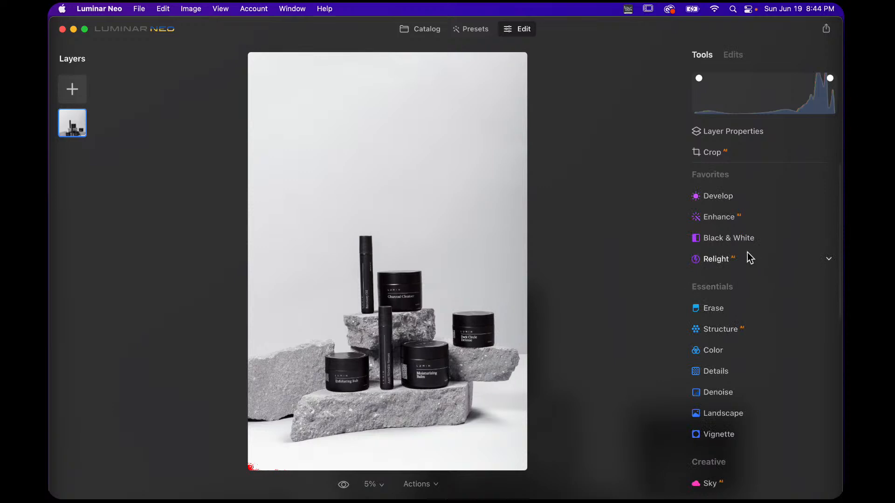
left_click(723, 198)
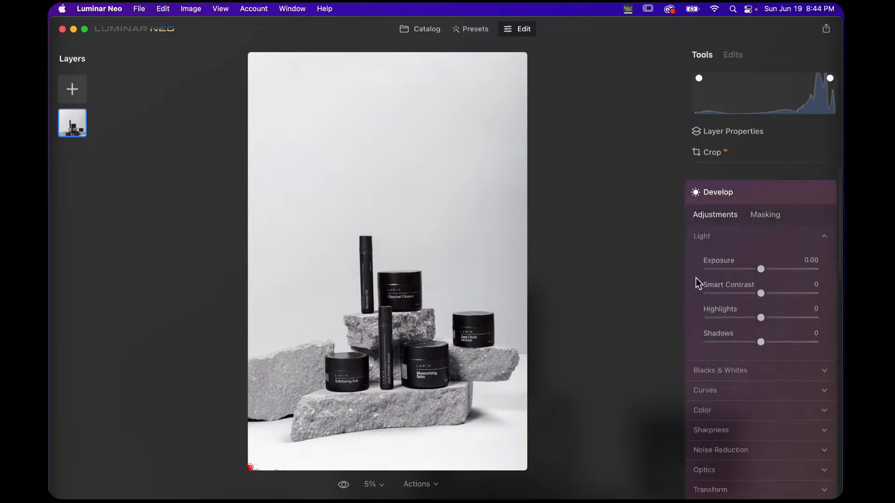
left_click_drag(760, 268, 742, 273)
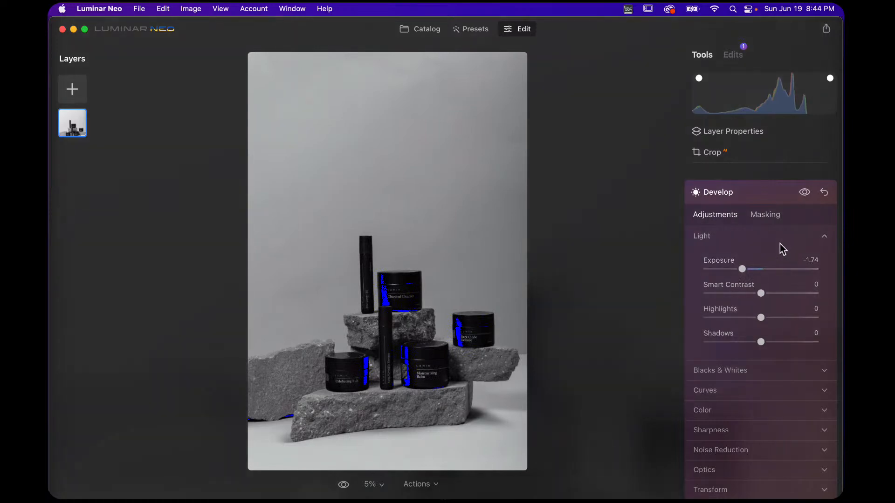
- Try to mask the product photo's Develop adjustment with Mask AI
left_click(769, 216)
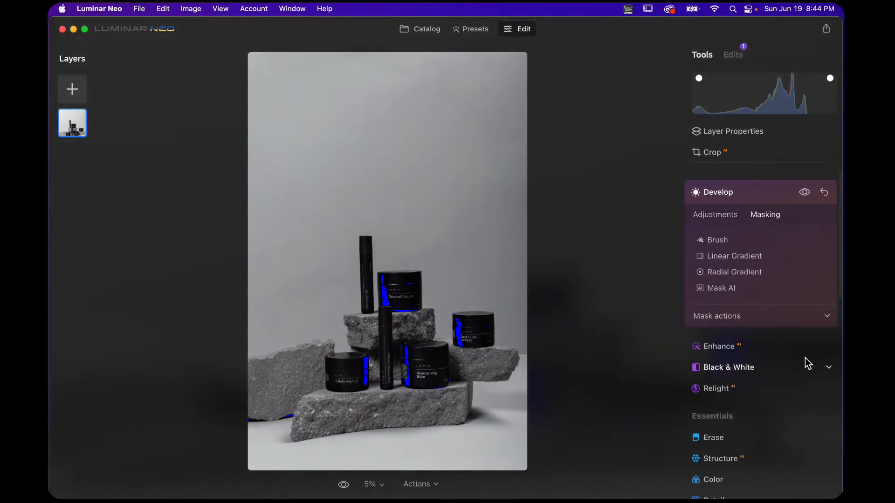
left_click(722, 288)
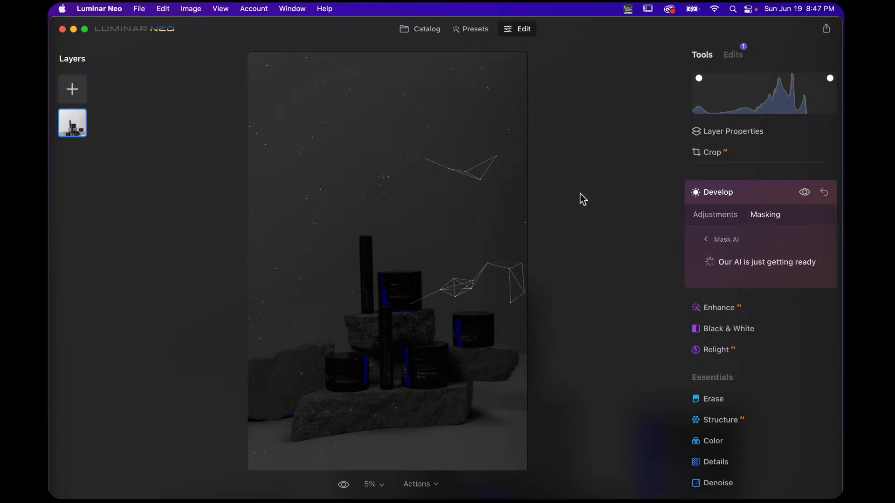
left_click(724, 240)
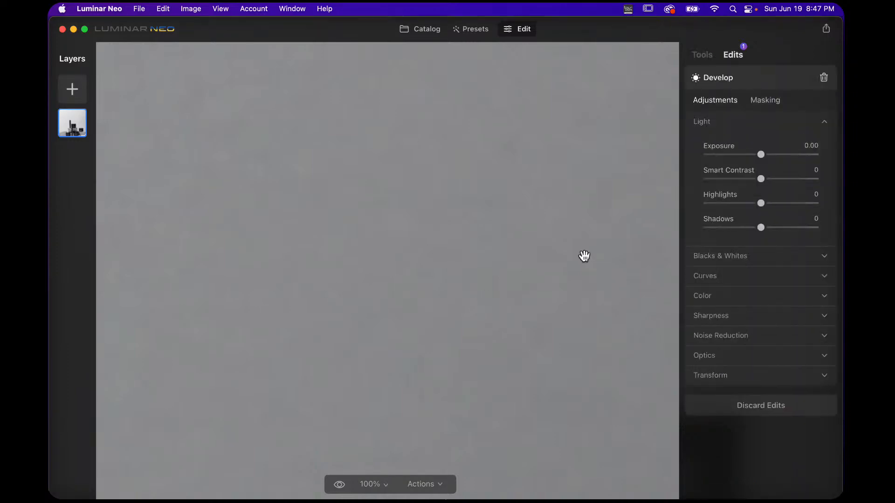
left_click(413, 356)
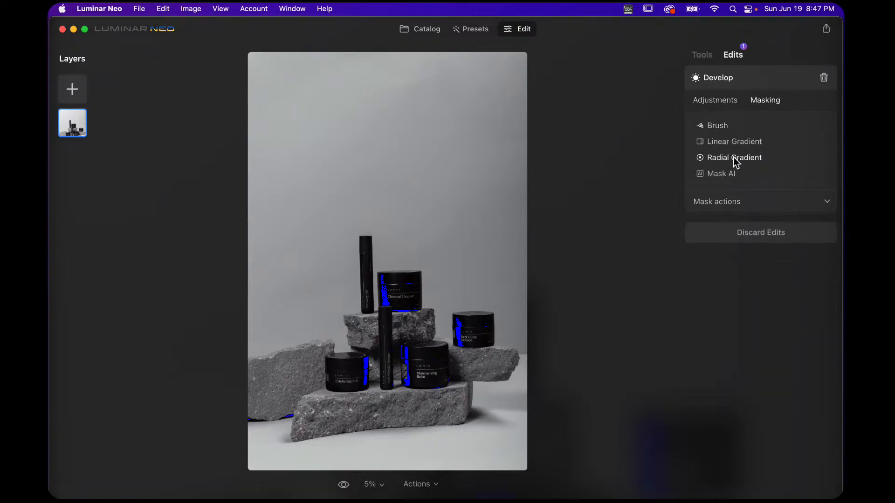
- Try to draw a radial gradient mask over the jars for the Develop adjustment, and reveal the mask actions
left_click(734, 159)
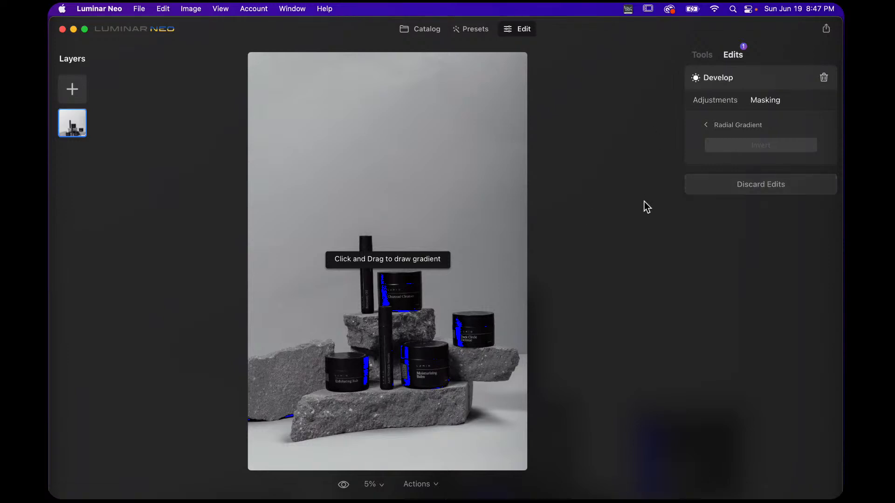
left_click_drag(382, 314, 403, 366)
left_click_drag(383, 313, 390, 333)
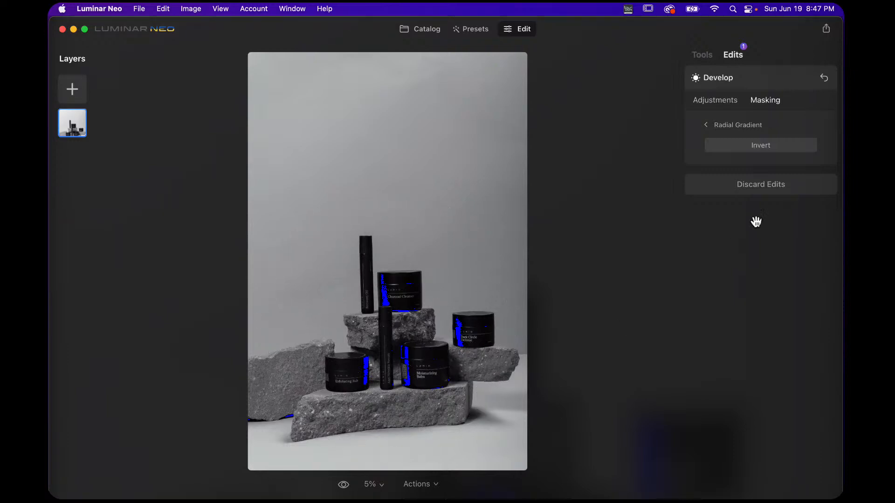
left_click(727, 126)
left_click(763, 205)
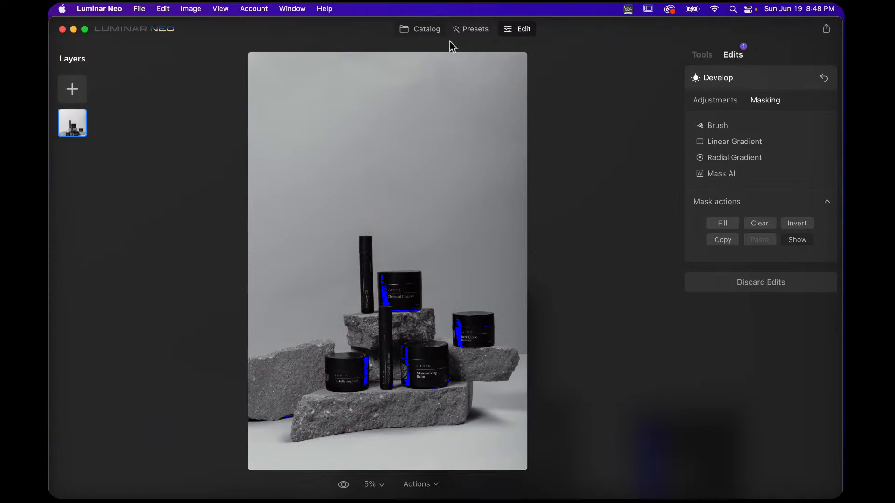
- Open the photo of hands holding soil from the Manipulating Light album for editing
left_click(417, 31)
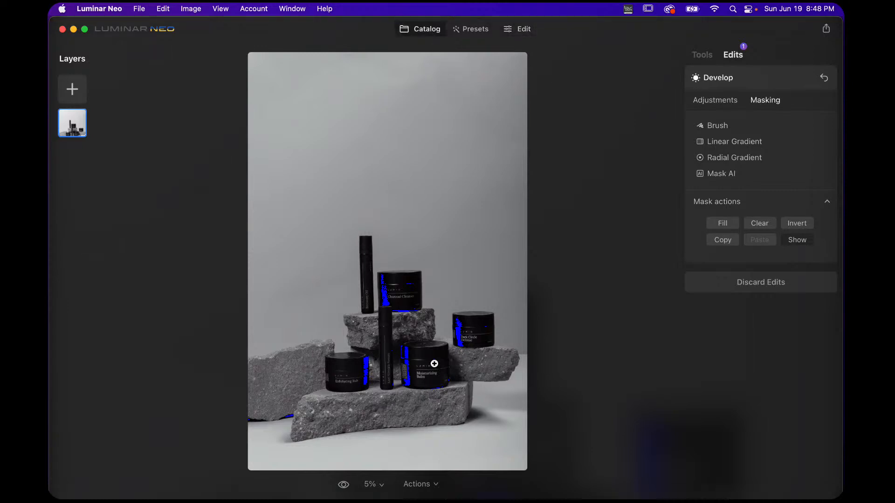
left_click(414, 29)
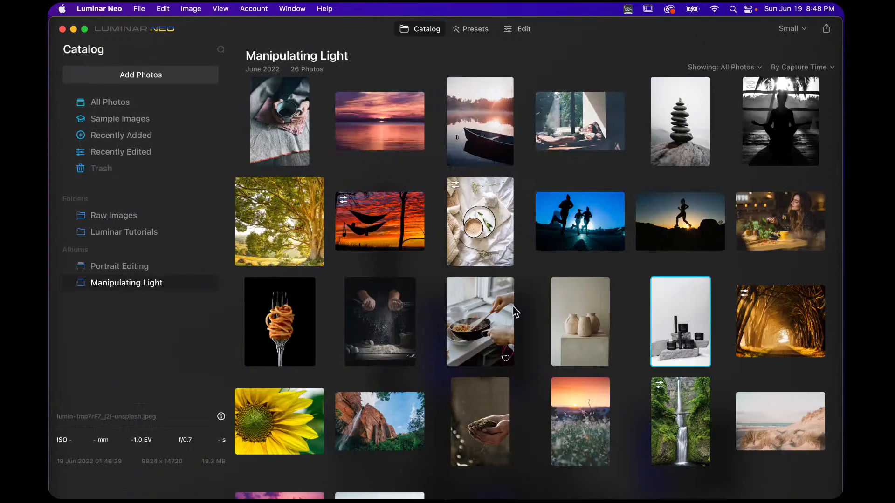
scroll(576, 305, "down", 1)
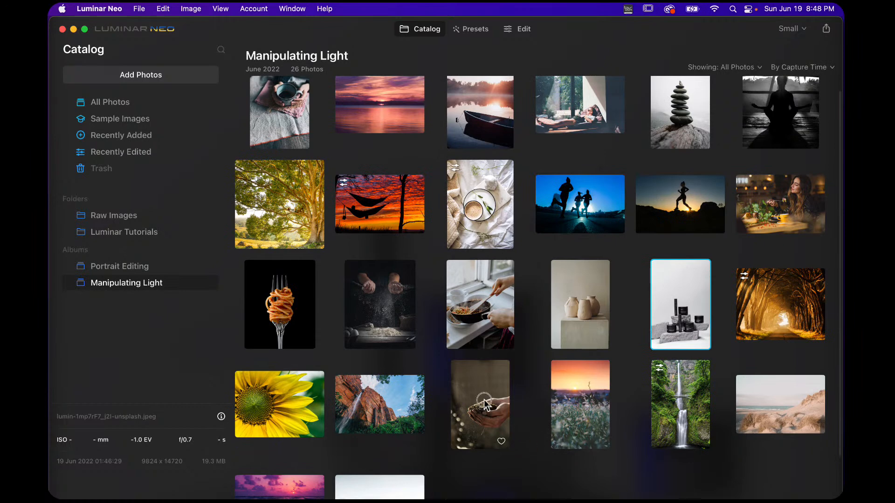
left_click(497, 364)
left_click(525, 32)
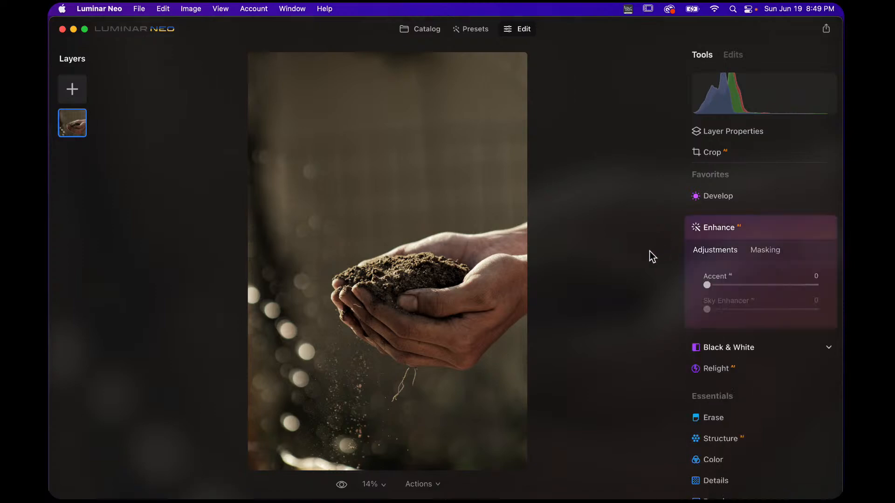
- Try Enhance AI's Accent at 36, compare the photo with and without it, and reset the adjustment
left_click_drag(707, 286, 725, 287)
left_click(733, 235)
left_click_drag(708, 284, 754, 287)
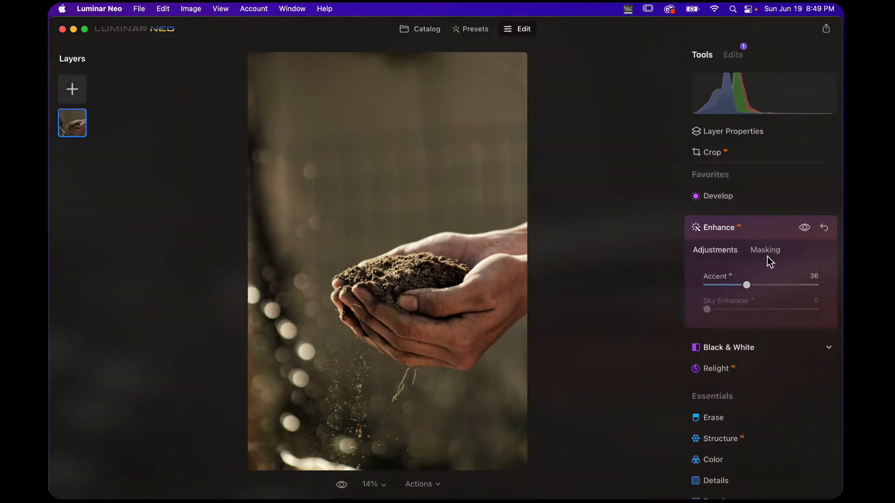
left_click(803, 231)
left_click(803, 230)
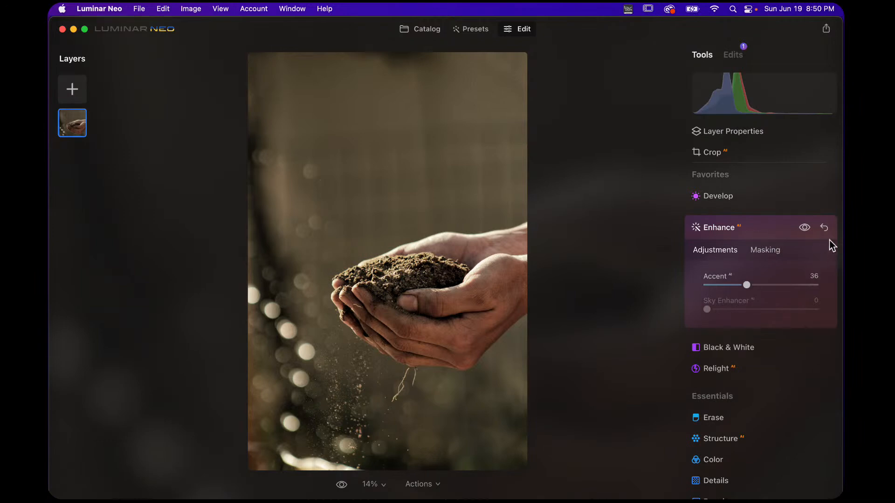
left_click(824, 229)
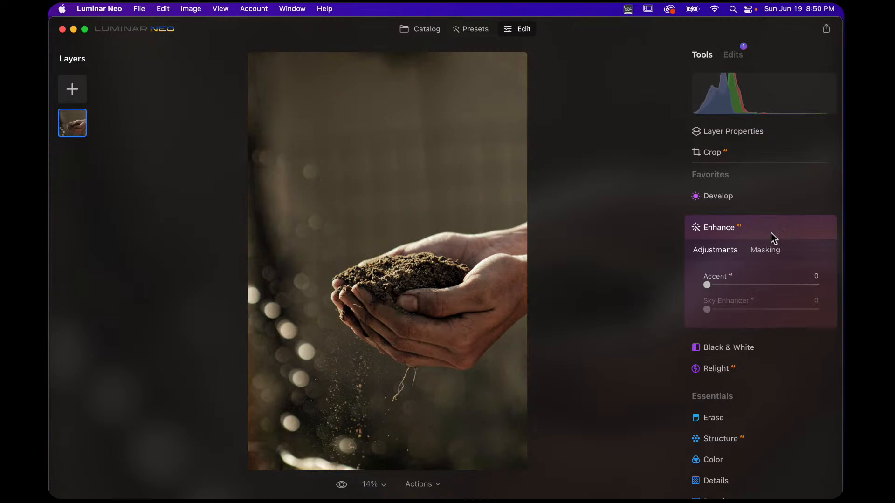
- Place a radial gradient mask over the hands and soil for the Develop adjustment, protecting them from the effect
left_click(719, 346)
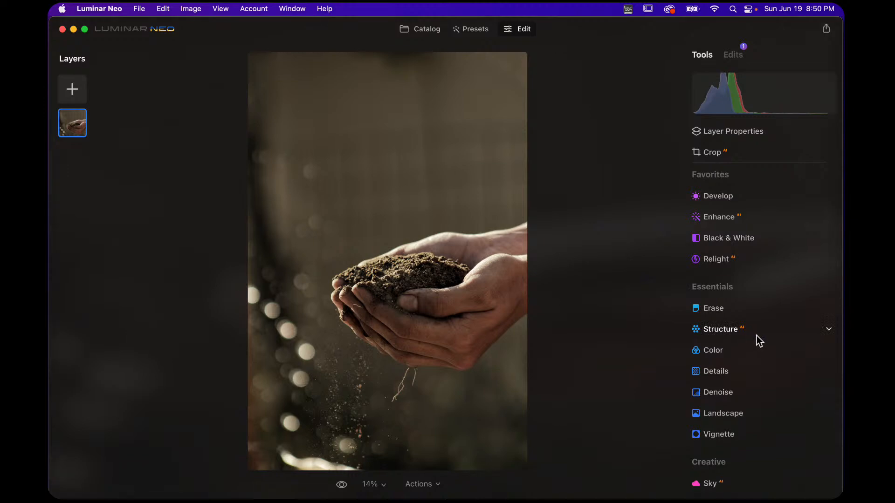
scroll(704, 219, "down", 5)
scroll(735, 278, "down", 9)
scroll(738, 274, "up", 14)
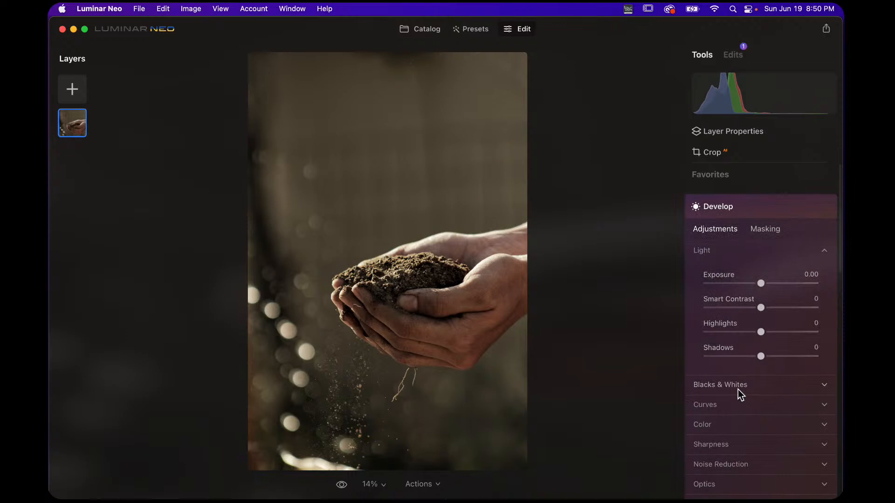
scroll(737, 390, "down", 1)
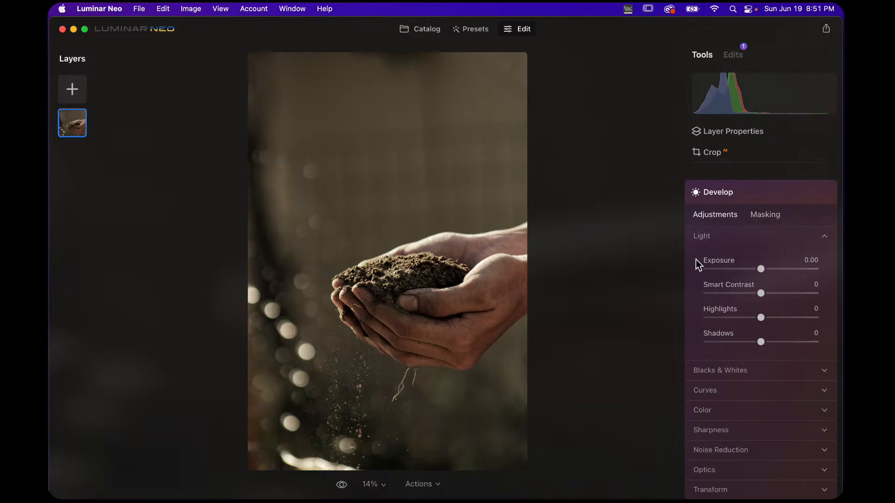
left_click(773, 215)
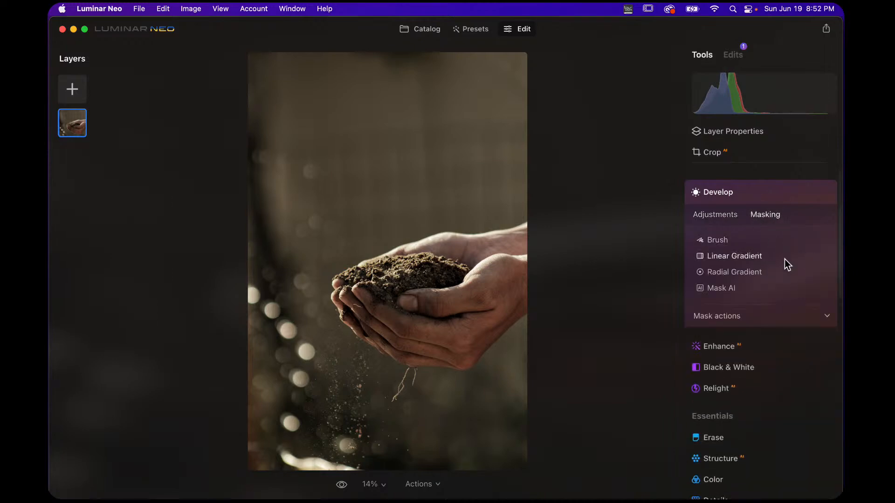
left_click(750, 273)
left_click_drag(418, 301, 443, 330)
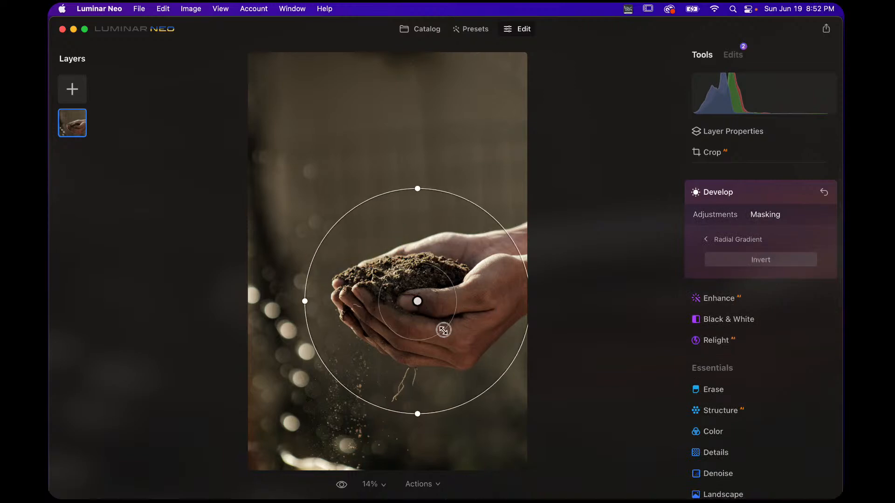
left_click_drag(417, 301, 378, 319)
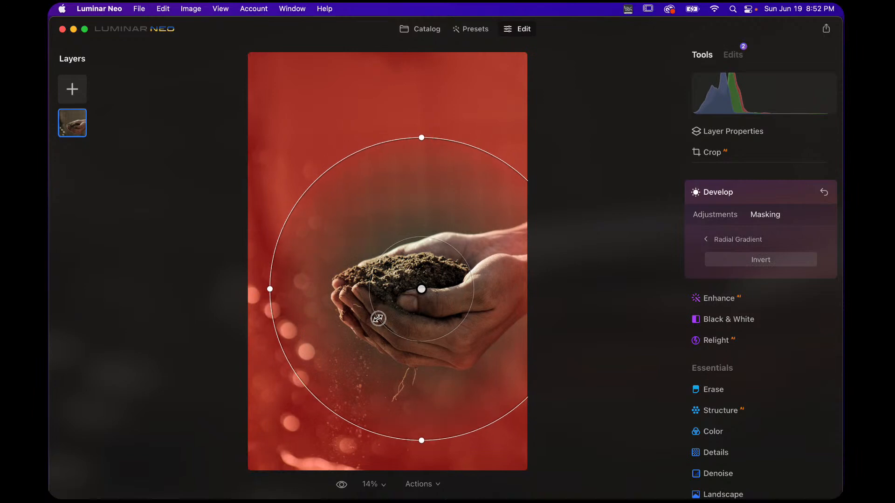
- Shrink and flatten the radial gradient into an ellipse, tilt it along the hands, and shift its center toward the wrist
left_click_drag(282, 350, 342, 335)
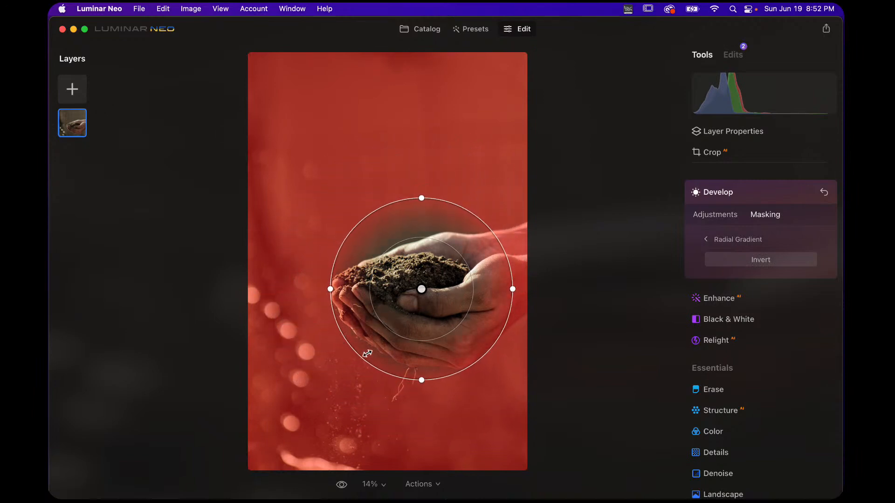
left_click_drag(421, 377, 424, 342)
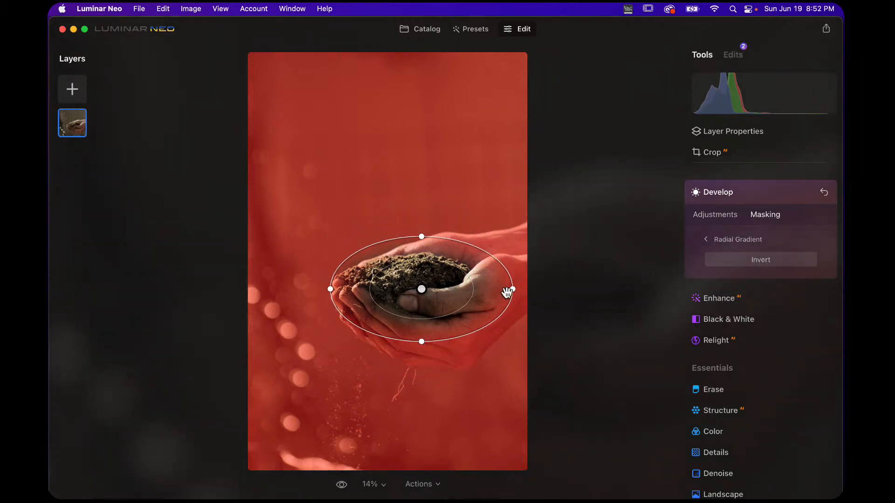
left_click_drag(513, 288, 517, 270)
left_click_drag(419, 290, 436, 293)
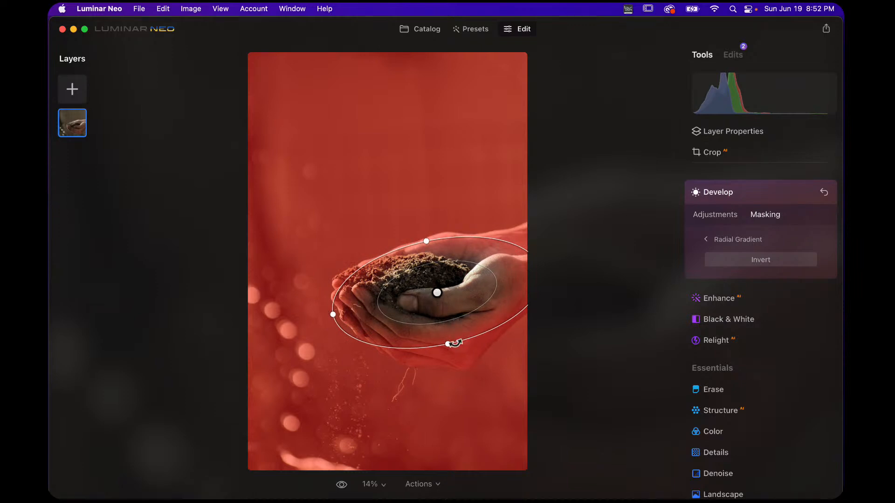
left_click_drag(448, 344, 451, 350)
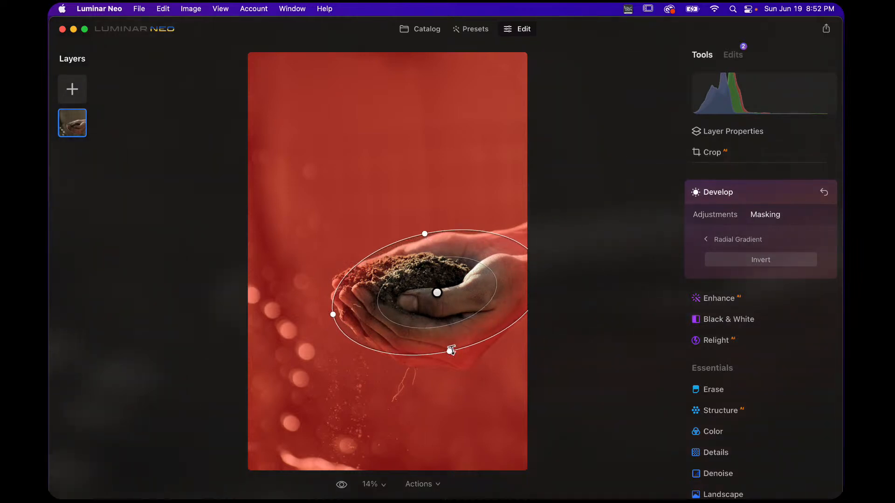
- Refine the ellipse's center and inner area, and enlarge its outer edge past the fingertips for a softer falloff
left_click_drag(333, 315, 369, 308)
left_click_drag(434, 297, 439, 288)
left_click_drag(459, 342, 458, 350)
left_click_drag(441, 286, 443, 292)
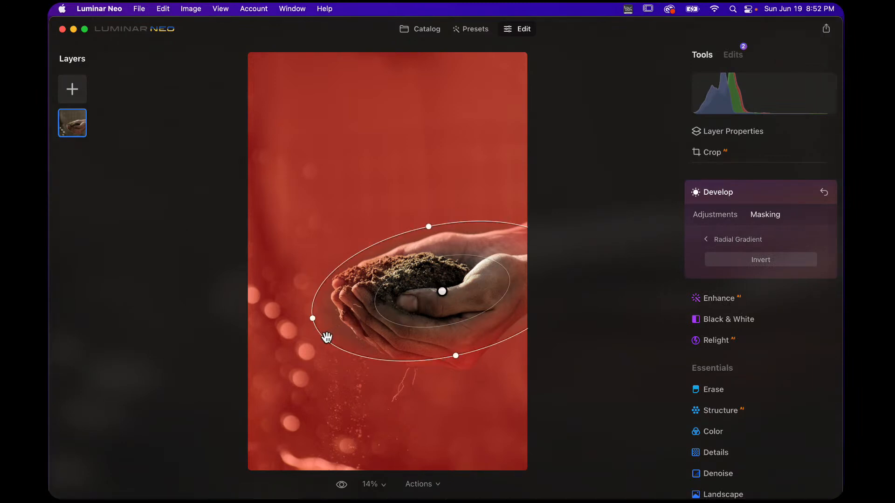
left_click_drag(324, 338, 305, 346)
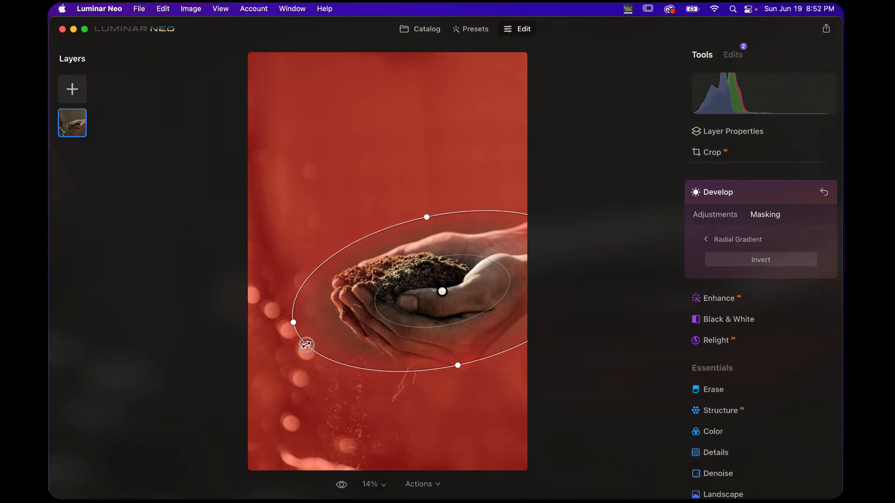
left_click_drag(457, 367, 459, 380)
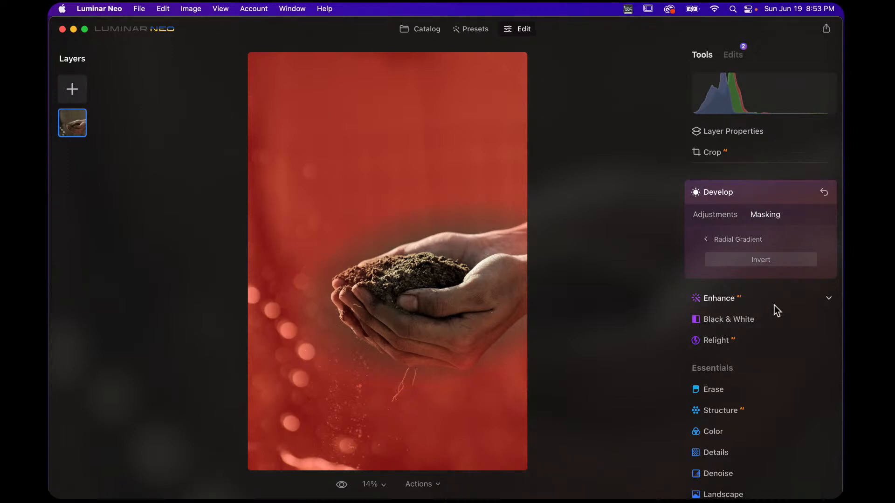
- Darken the background around the hands by setting Develop's Exposure to -1.00
left_click(727, 243)
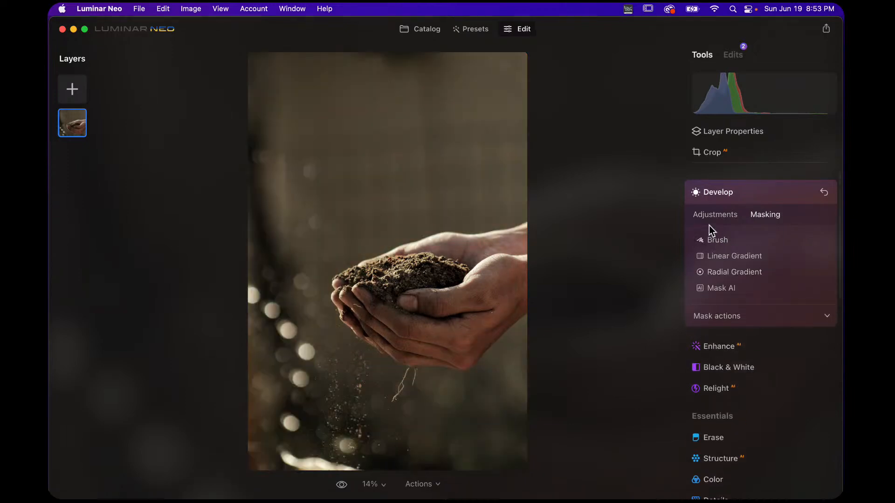
left_click(709, 223)
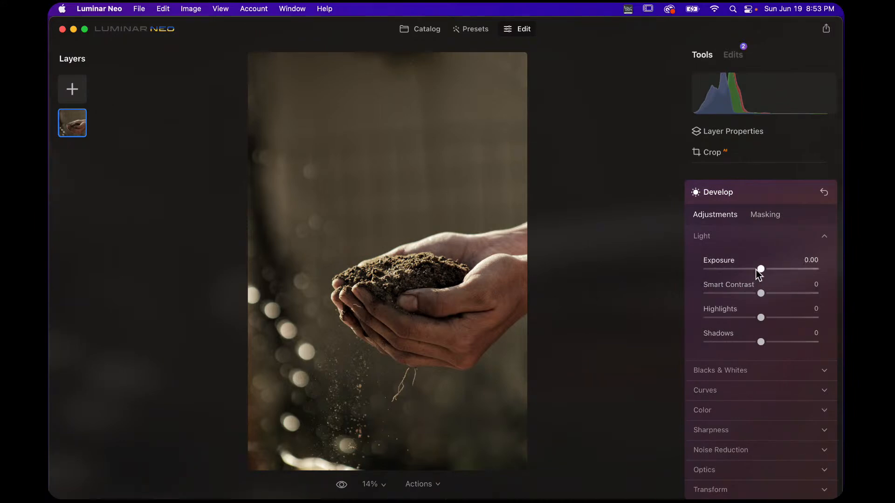
left_click_drag(759, 269, 748, 269)
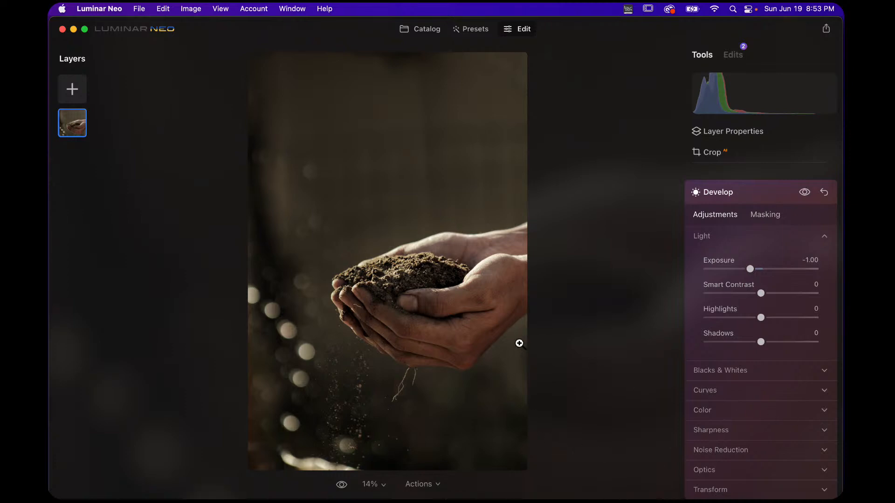
left_click(368, 243)
left_click(411, 246)
- Review the Develop mask's Brush options for painting and erasing, and show the mask overlay on the photo
left_click(763, 216)
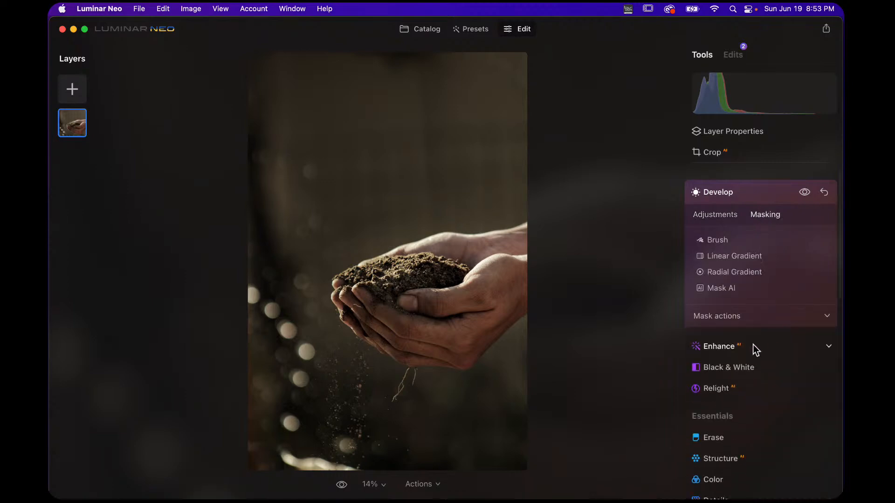
left_click(717, 240)
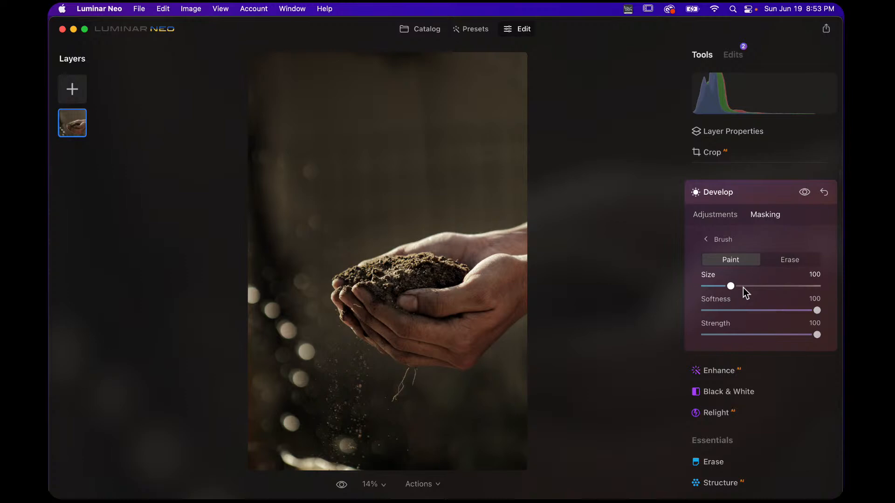
left_click(785, 260)
left_click(740, 259)
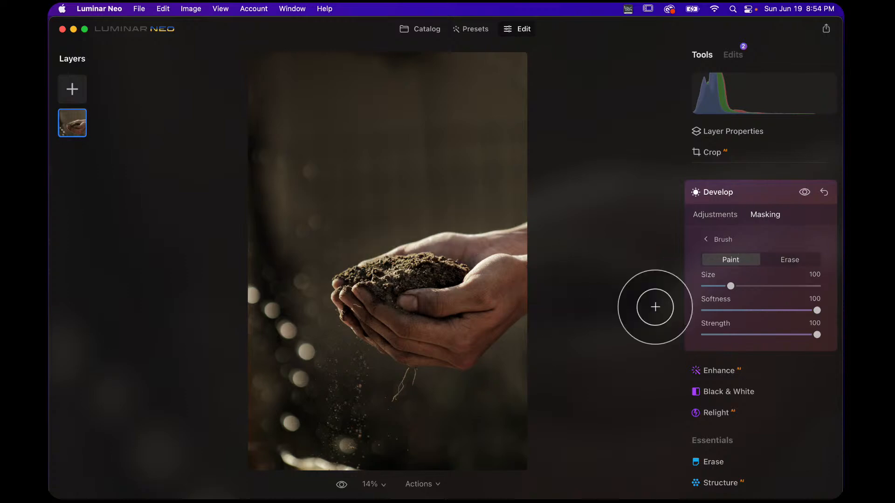
left_click(715, 219)
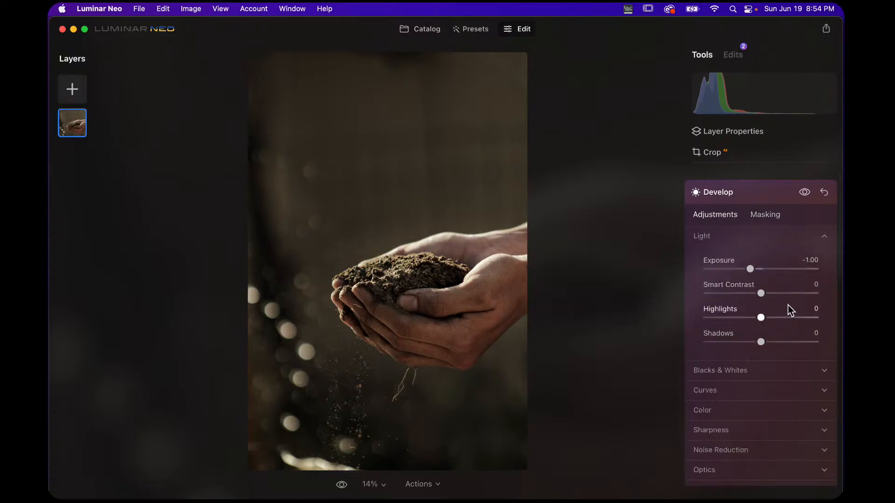
left_click(766, 216)
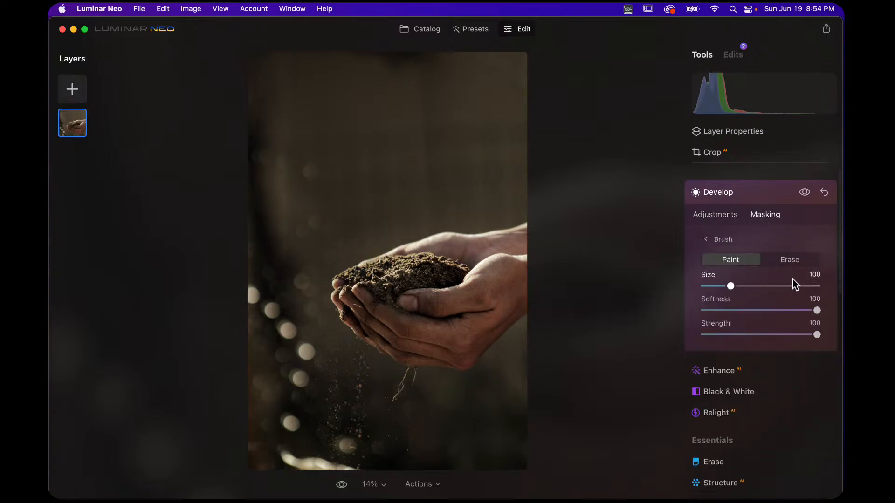
left_click(723, 241)
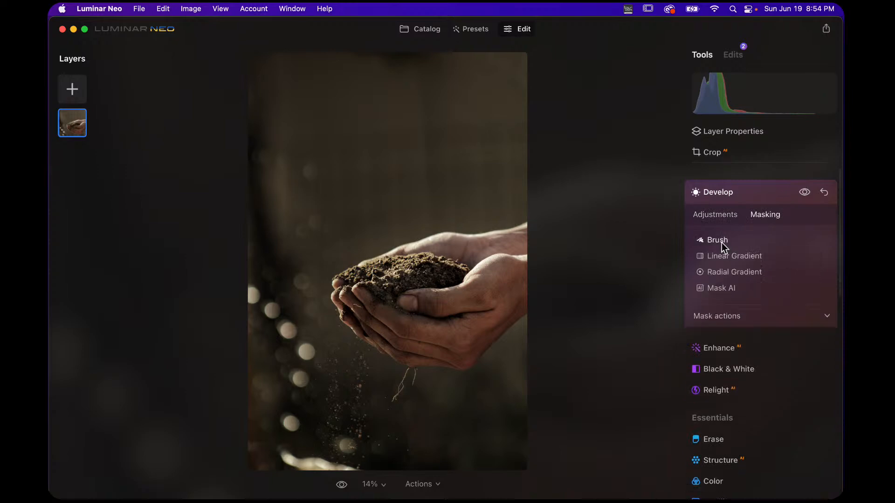
left_click(748, 318)
left_click(797, 355)
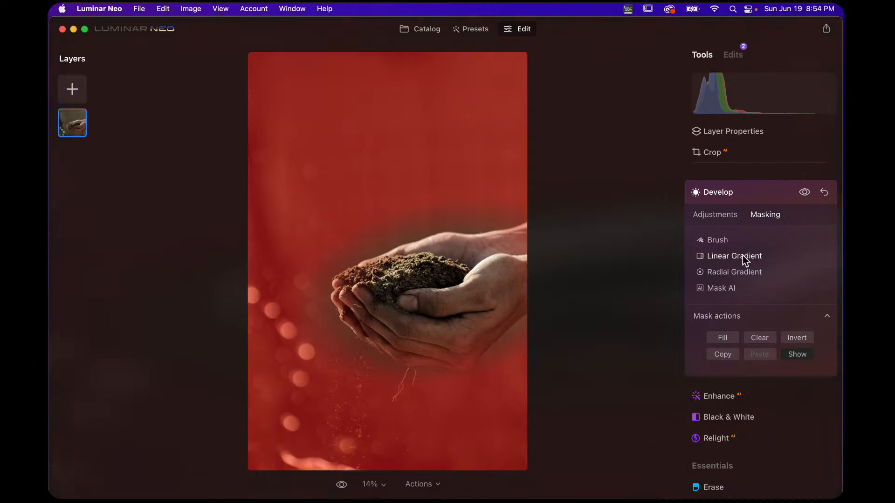
- Set the Develop mask's painting brush to strength 20 and size 76
left_click(718, 242)
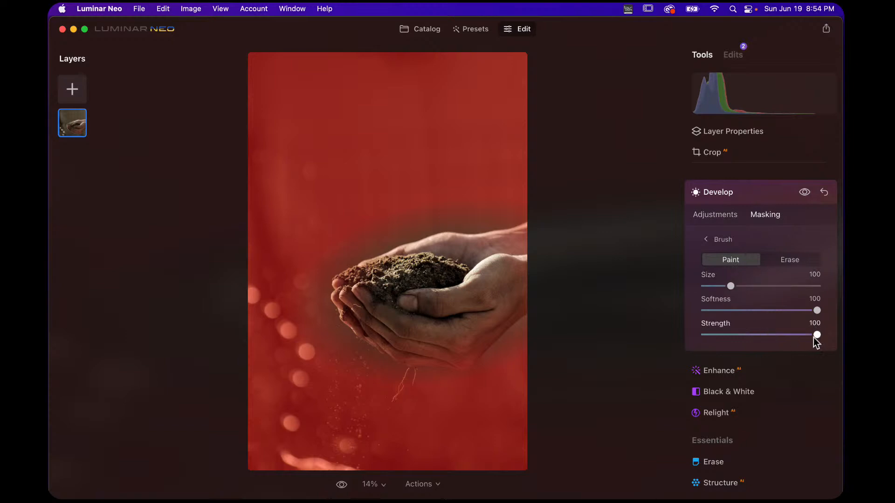
left_click_drag(816, 336, 718, 335)
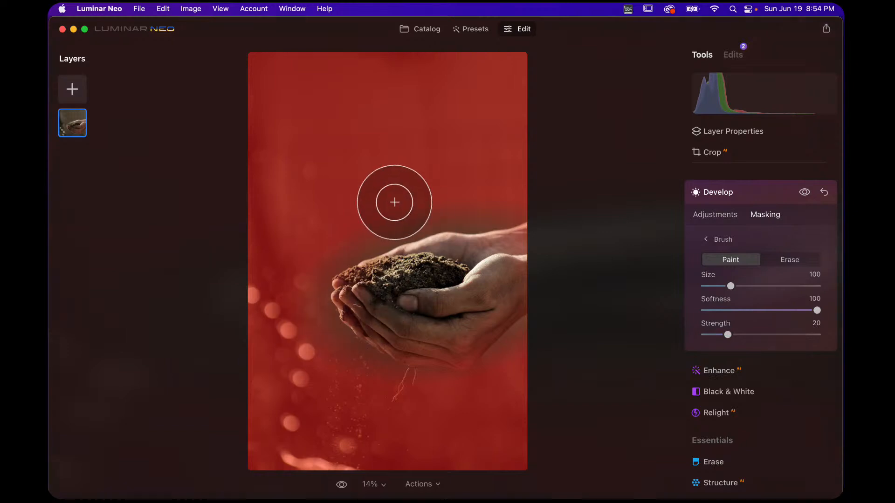
key("bracketleft")
key("bracketleft")
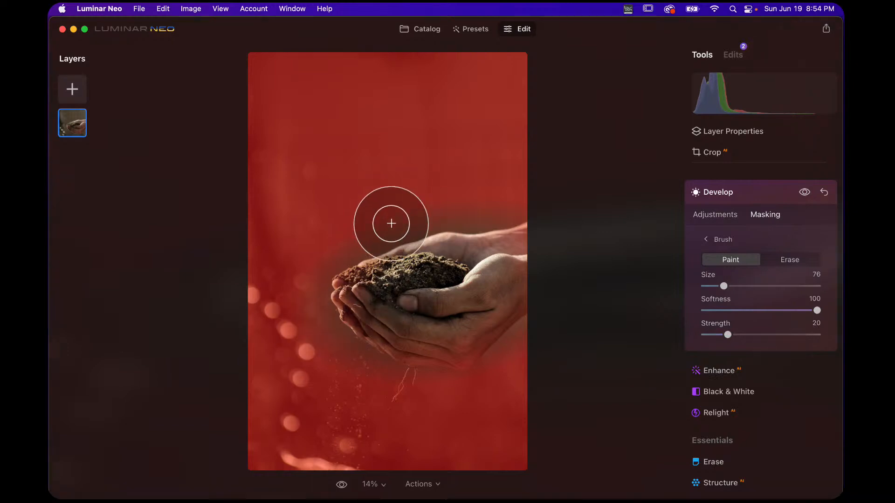
key("bracketright")
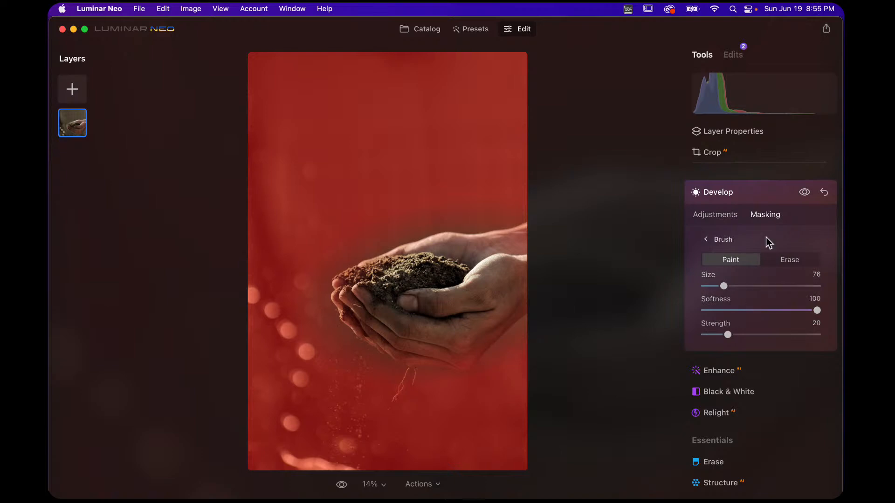
- Hide the mask overlay, compare the photo with and without the Develop adjustment, and return to its light settings
left_click(729, 238)
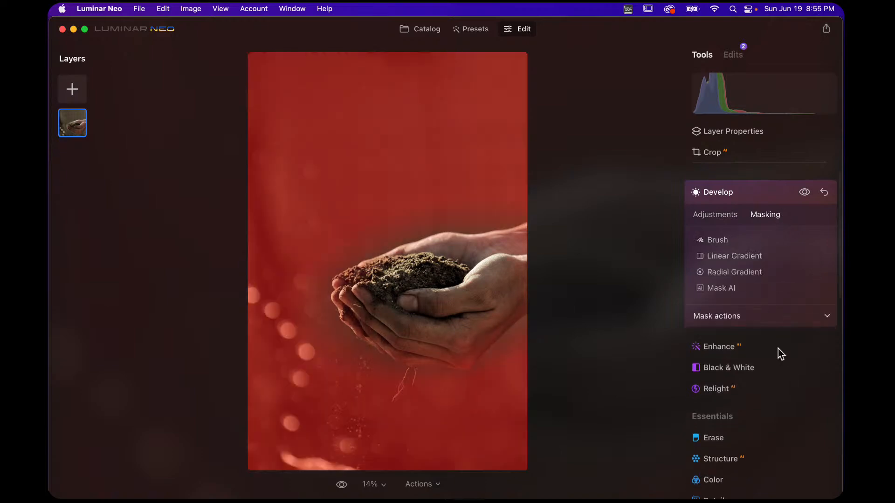
left_click(826, 318)
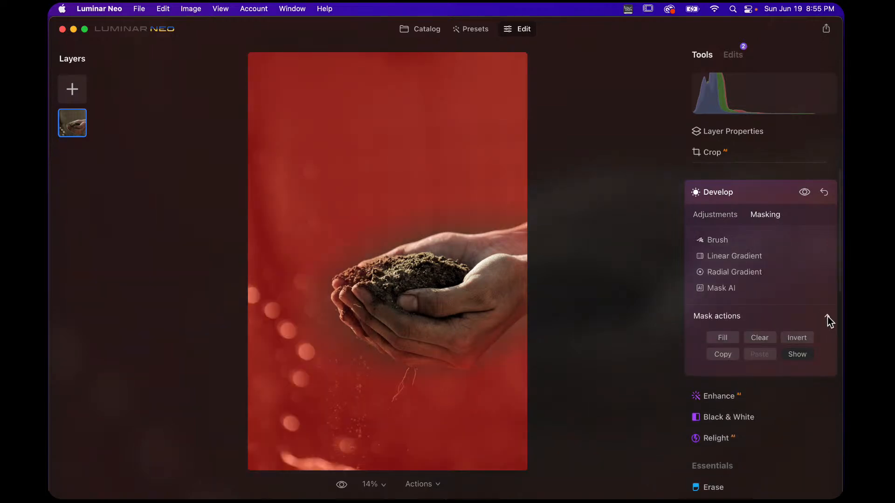
left_click(804, 354)
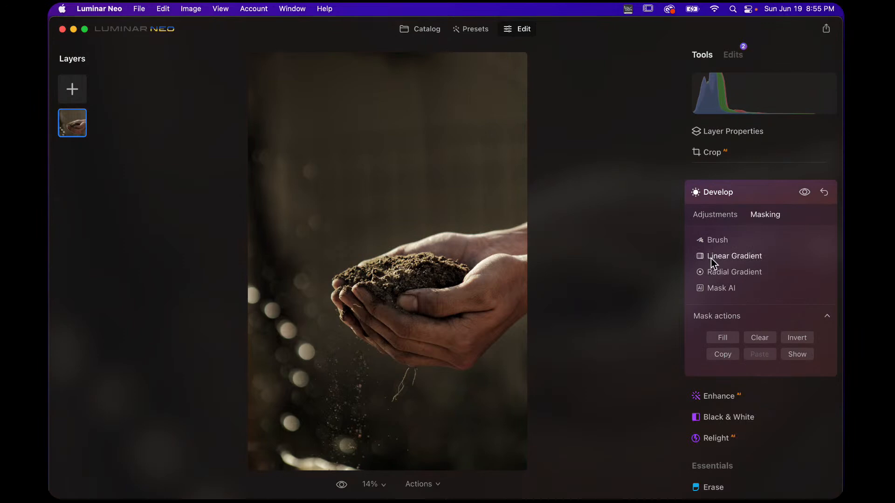
left_click(805, 192)
left_click(805, 193)
left_click(805, 192)
left_click(805, 192)
left_click(805, 192)
left_click(805, 192)
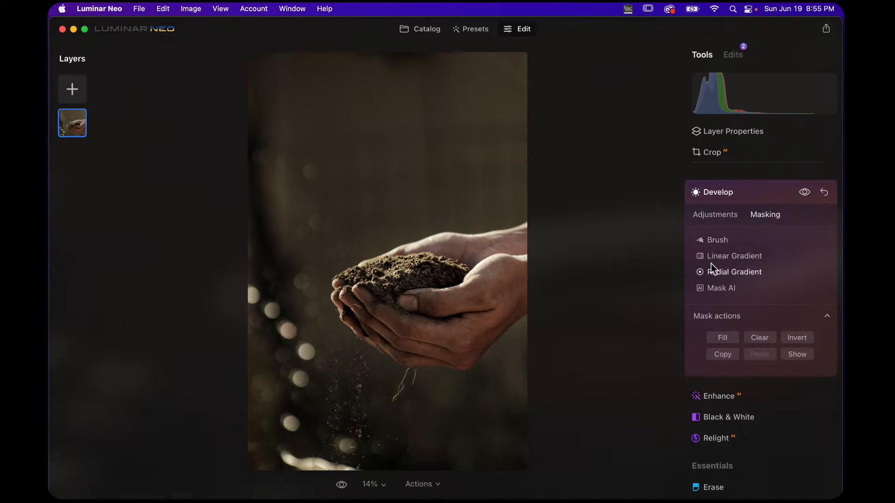
left_click(723, 221)
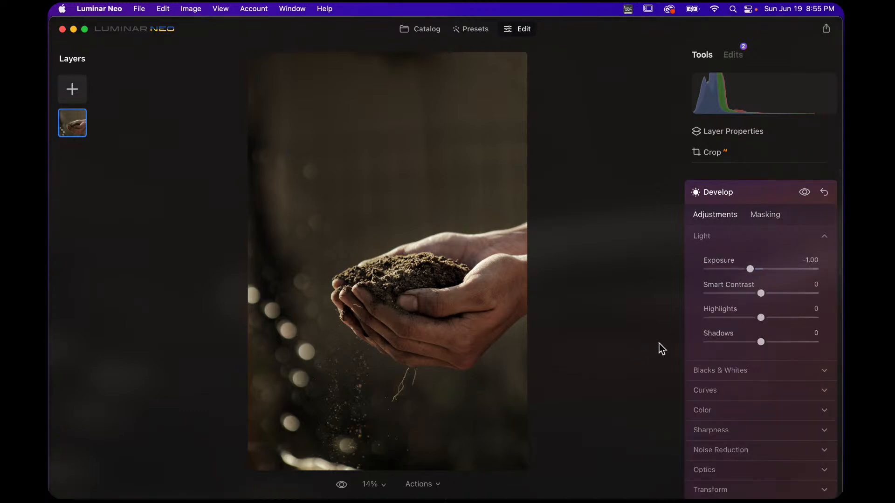
- Start a new Develop adjustment on the hands photo and set its Shadows to -49 and Blacks to -20
left_click(749, 195)
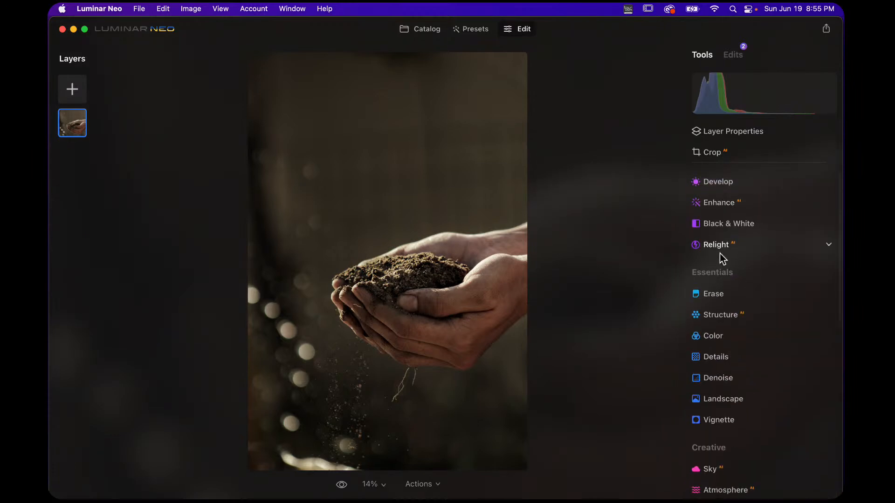
left_click(734, 185)
left_click(766, 216)
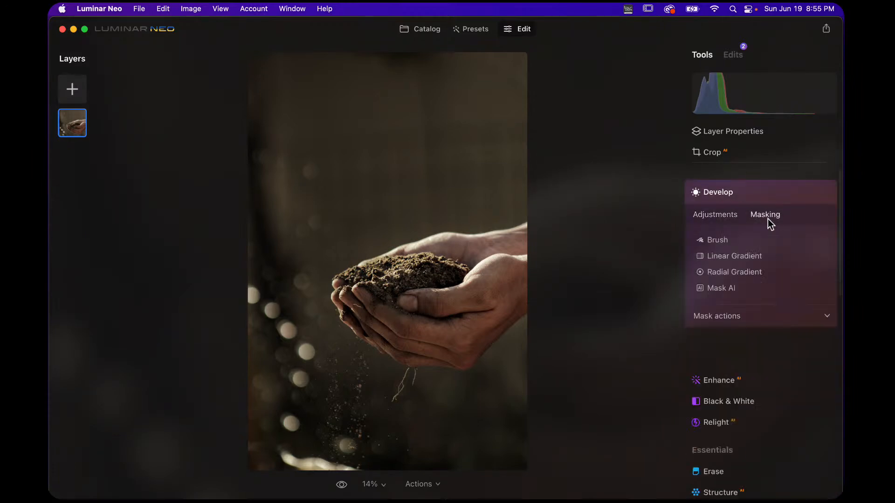
left_click(726, 204)
left_click(725, 184)
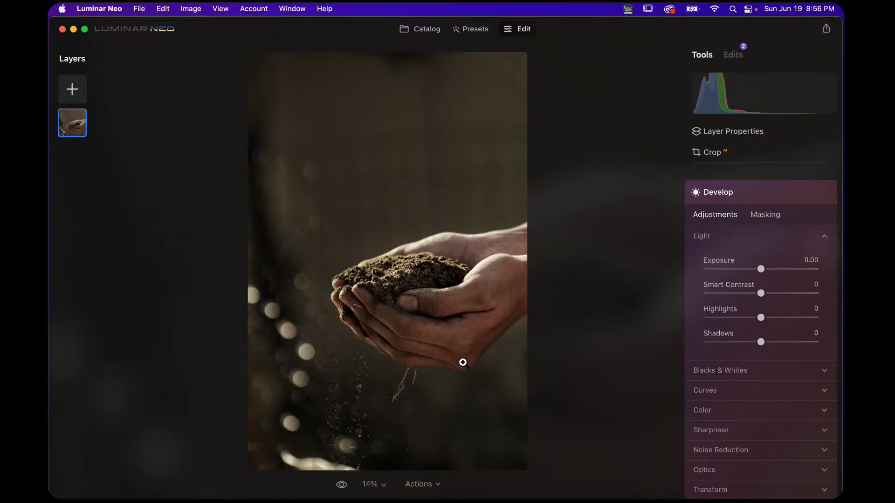
left_click_drag(759, 343, 743, 346)
left_click_drag(739, 347, 734, 347)
left_click(776, 374)
scroll(765, 401, "down", 1)
left_click_drag(760, 412, 749, 418)
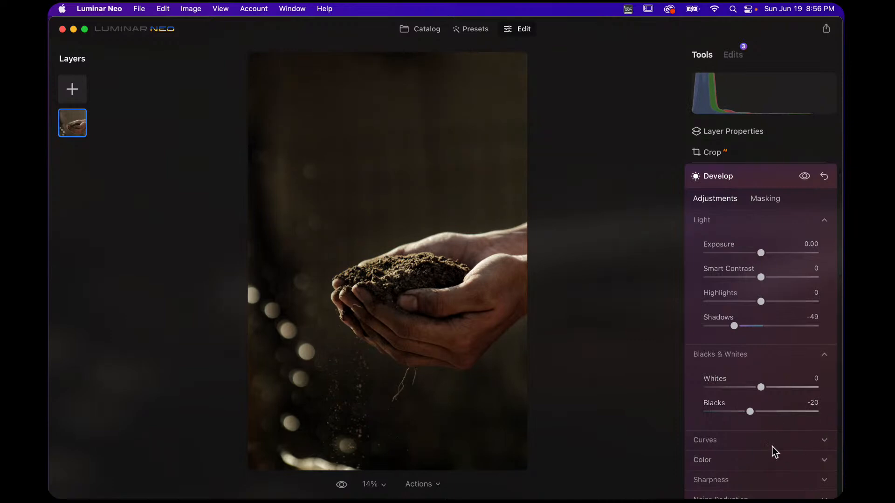
- Invert the new Develop adjustment's mask to remove the darkening from the whole photo, and turn on the mask overlay
left_click(765, 200)
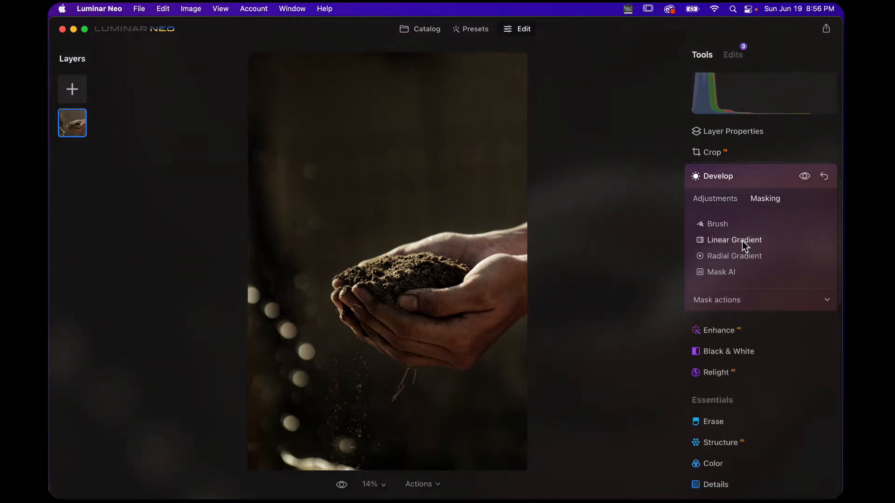
left_click(728, 307)
left_click(792, 324)
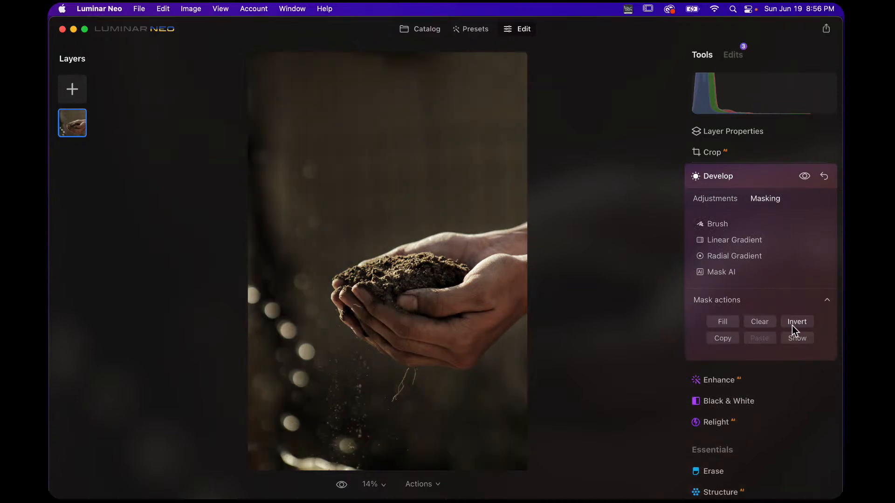
left_click(713, 223)
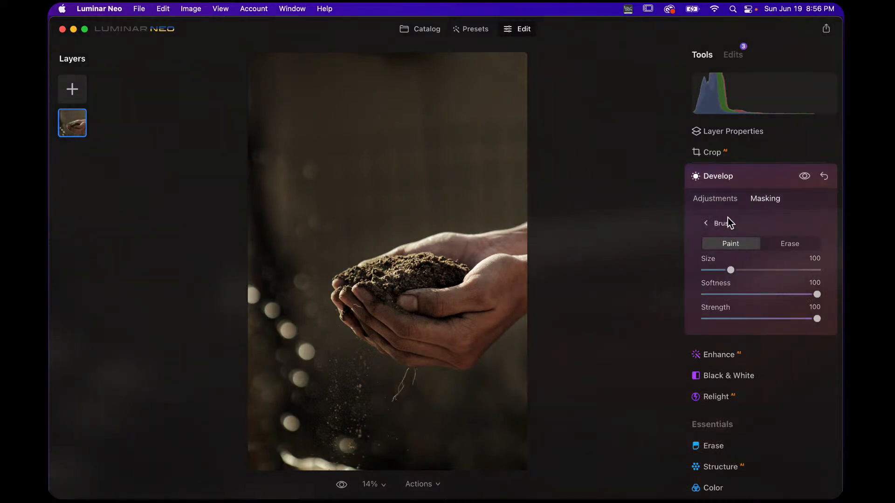
left_click(725, 225)
left_click(793, 300)
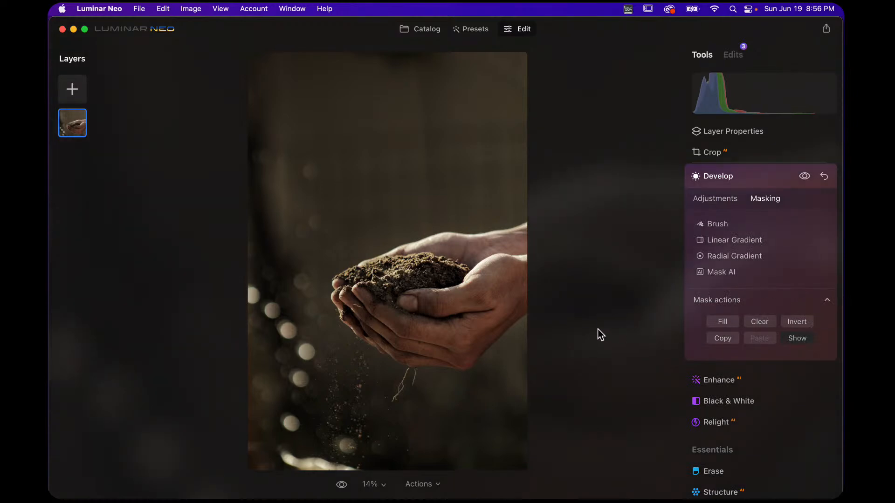
- Paint the shaded undersides of the hands and fingers into the Develop mask with the brush at size 76 and strength 24
left_click(711, 227)
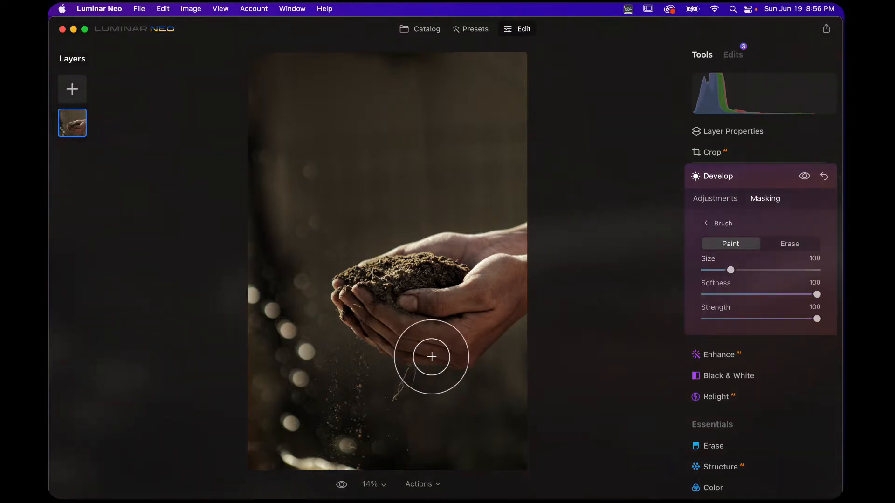
key("bracketleft")
key("bracketleft")
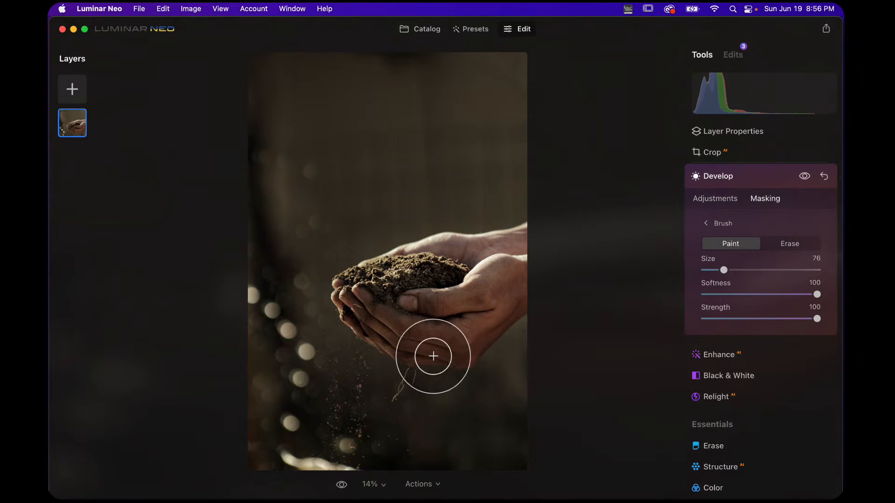
left_click_drag(816, 319, 728, 321)
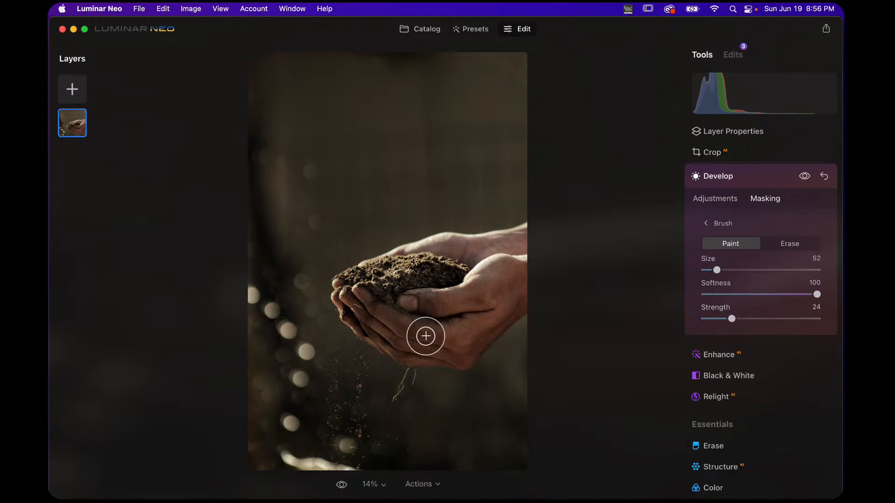
key("bracketright")
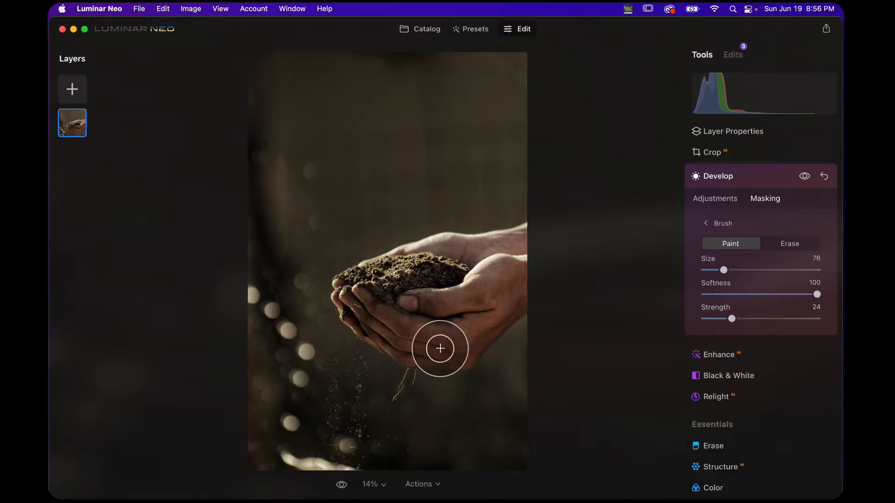
left_click_drag(445, 358, 414, 348)
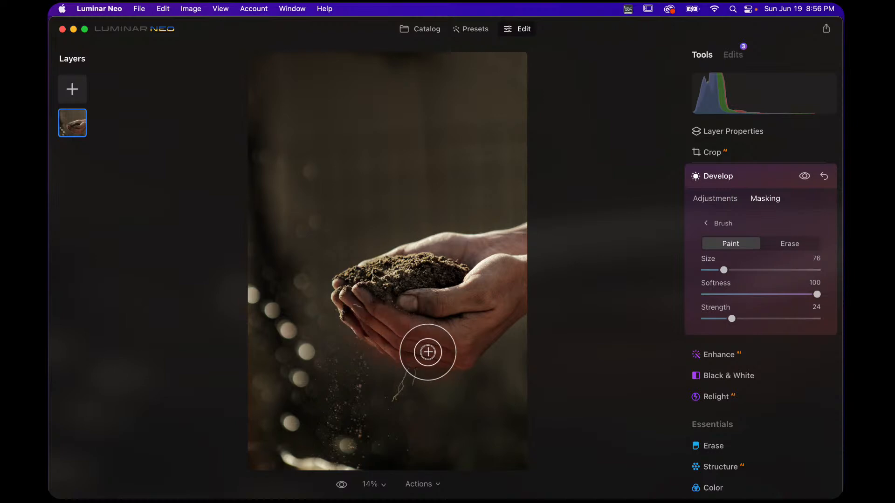
left_click_drag(426, 344, 352, 308)
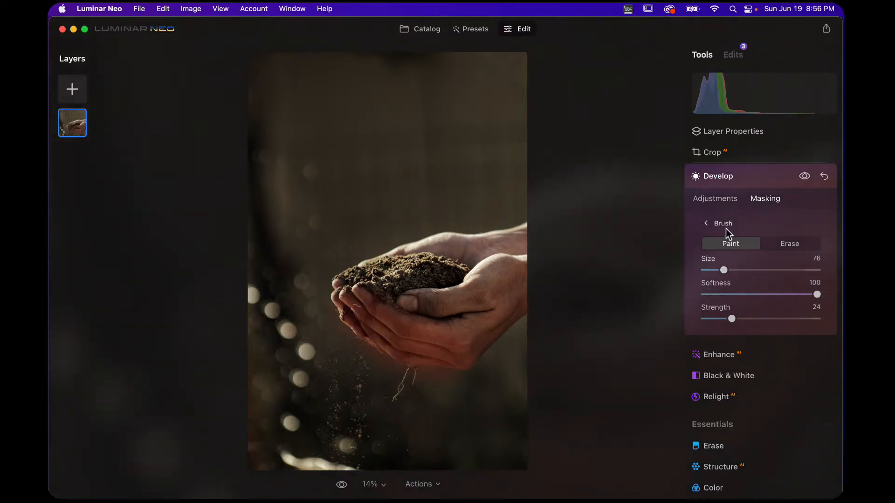
- Paint along the shadow lines of the fingers in the Develop mask with the brush at size 34 and strength 100
left_click(715, 201)
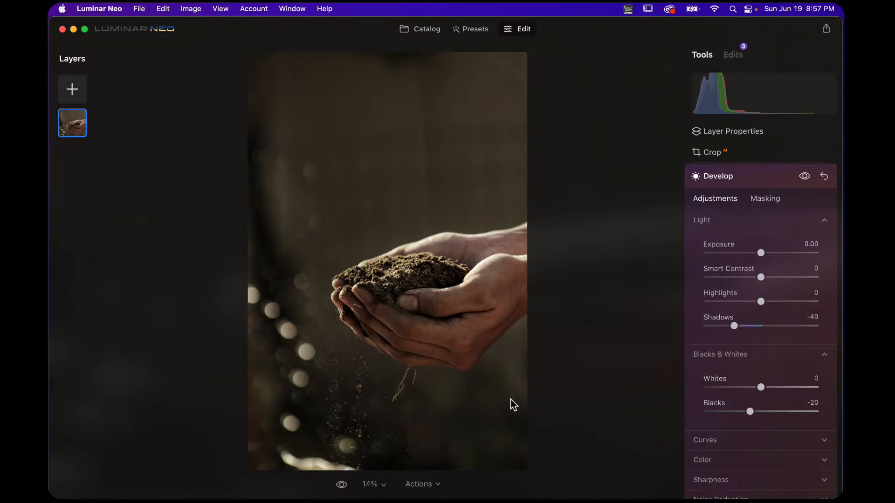
left_click(770, 201)
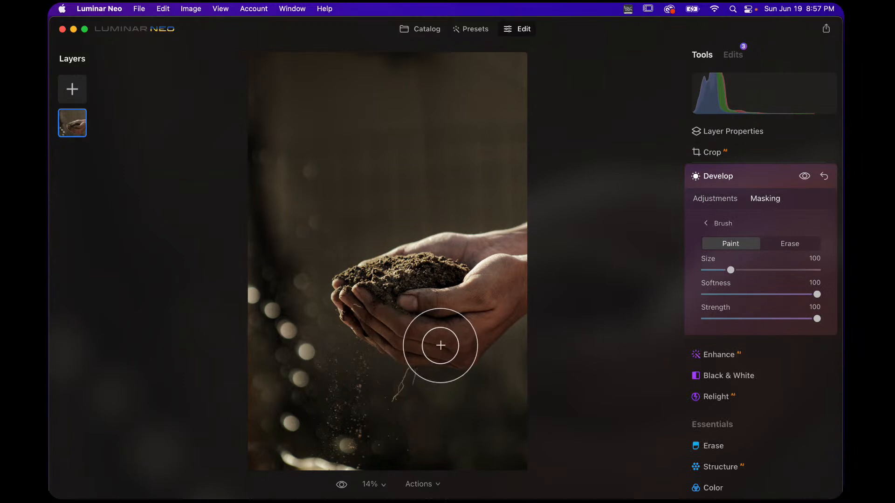
key("bracketleft")
key("bracketleft")
key("bracketleft")
key("bracketleft")
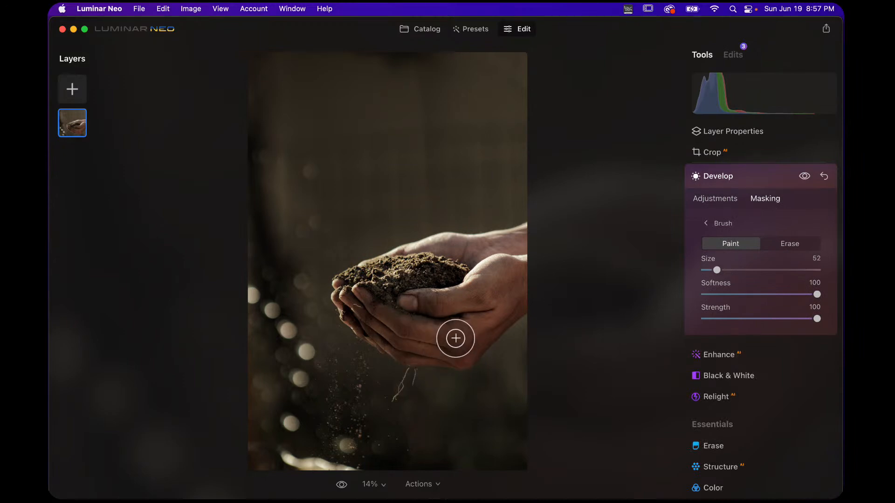
key("bracketleft")
key("bracketleft")
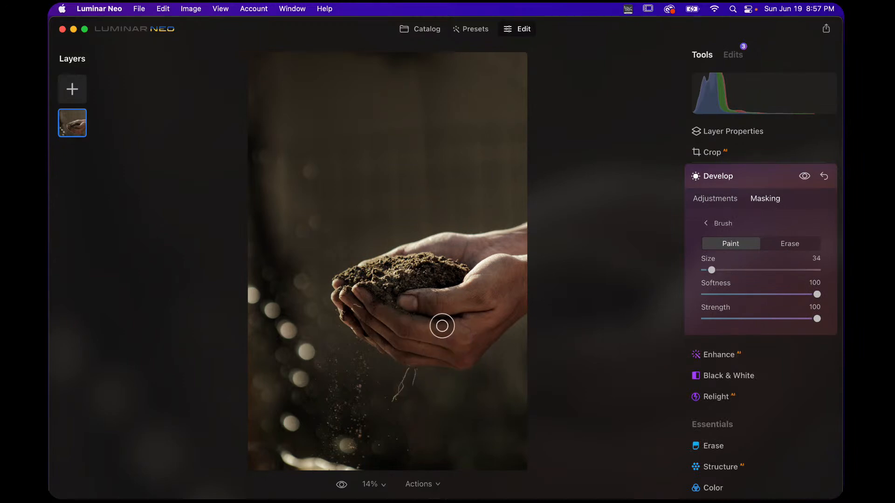
left_click_drag(440, 325, 378, 300)
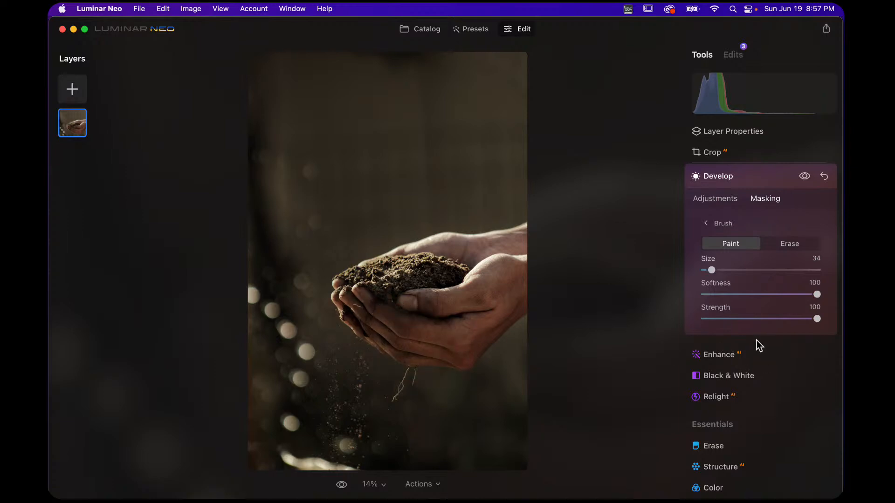
- Set the mask brush's strength to 34, paint along the fingers again, and switch the brush to erasing
left_click_drag(817, 319, 744, 319)
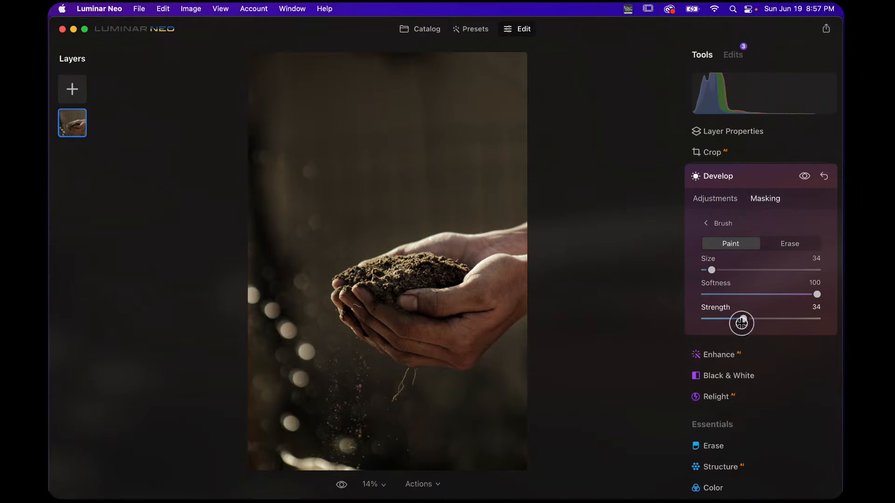
mouse_move(438, 324)
left_mouse_down()
mouse_move(413, 322)
mouse_move(371, 295)
mouse_move(452, 326)
mouse_move(376, 295)
left_mouse_up()
left_click(789, 243)
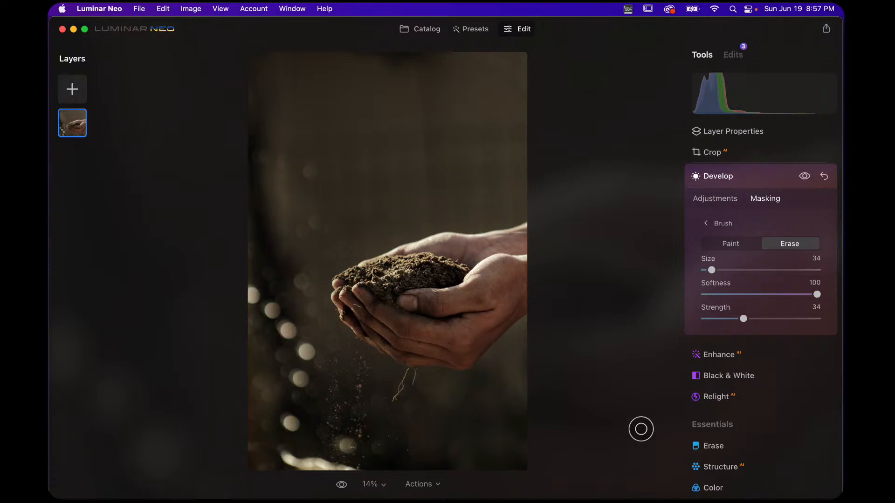
- Compare the hands with and without the shadow-deepening Develop adjustment, and return to its light settings
left_click(804, 179)
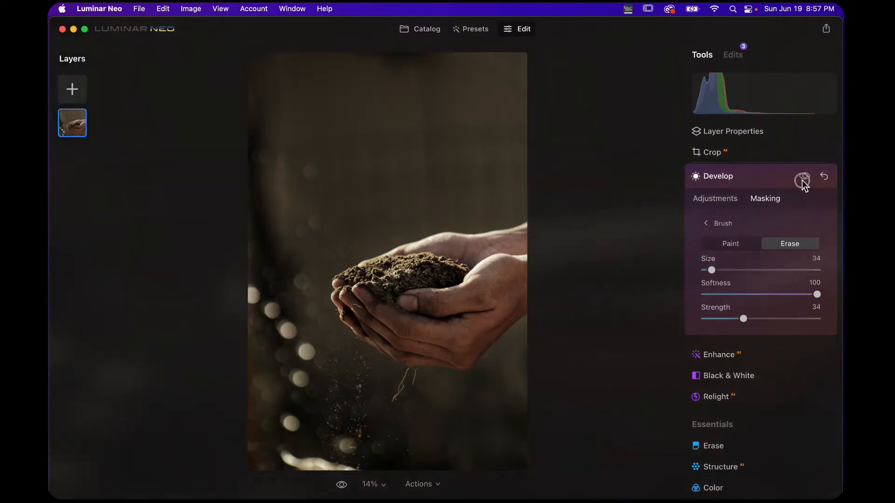
left_click(802, 182)
left_click(725, 199)
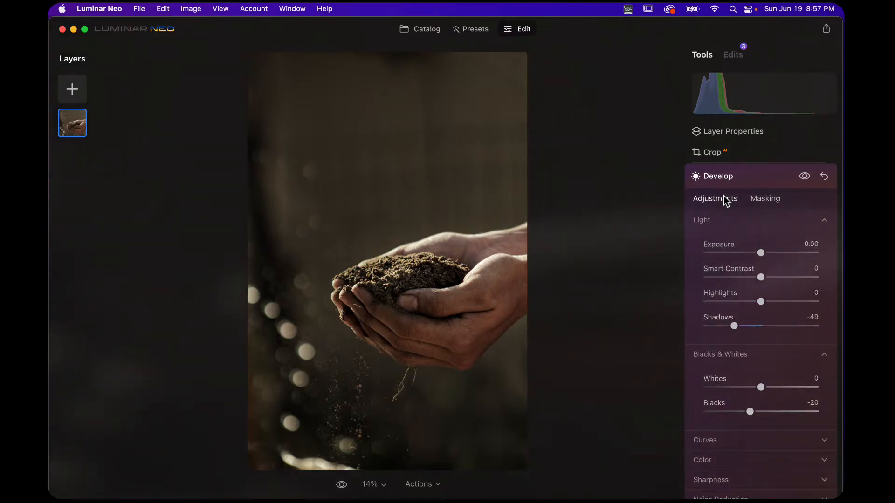
- Start another Develop adjustment and brighten the photo with Exposure 0.19, Highlights 4 and Whites 5
left_click(743, 175)
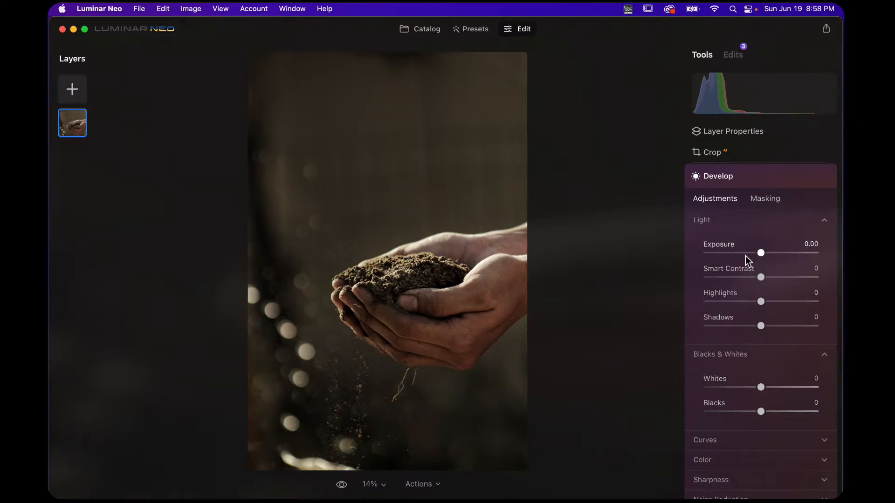
left_click_drag(762, 256, 764, 255)
left_click_drag(762, 256, 765, 259)
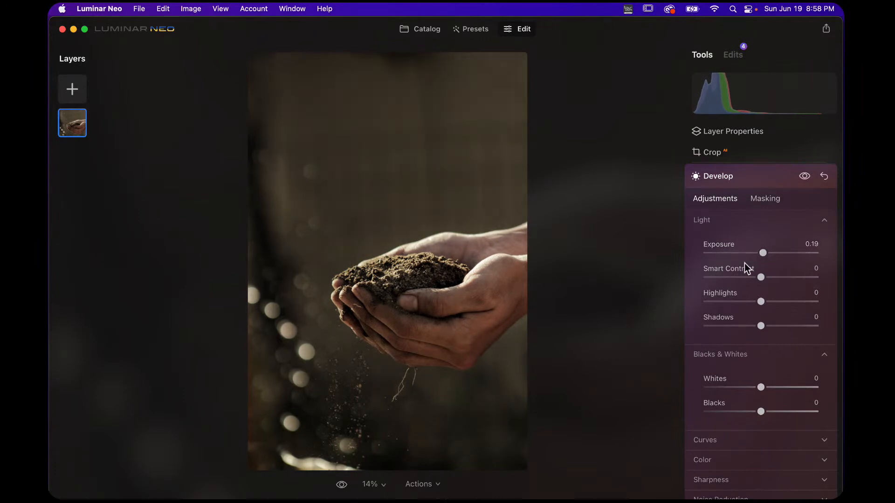
left_click_drag(761, 302, 764, 305)
left_click_drag(761, 388, 764, 388)
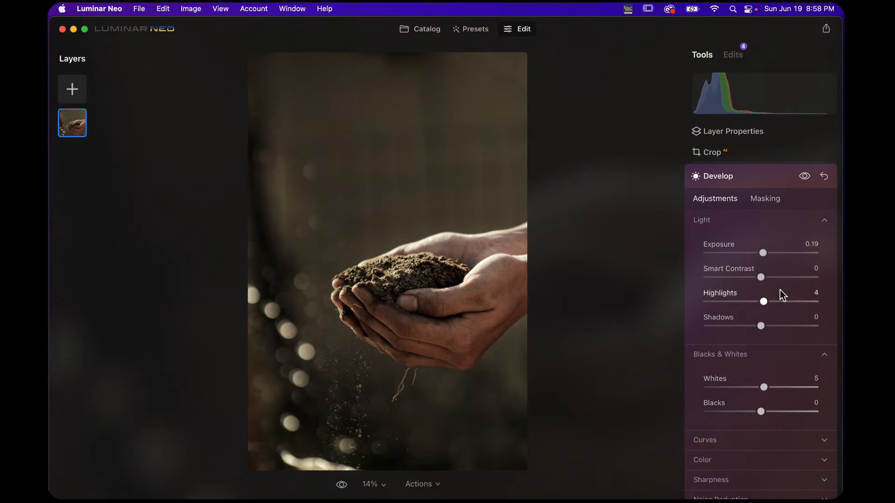
- Compare the photo repeatedly with and without the brightening Develop adjustment
left_click(804, 176)
left_click(804, 176)
left_click(804, 176)
left_click(804, 176)
left_click(804, 178)
left_click(804, 177)
left_click(804, 178)
left_click(804, 177)
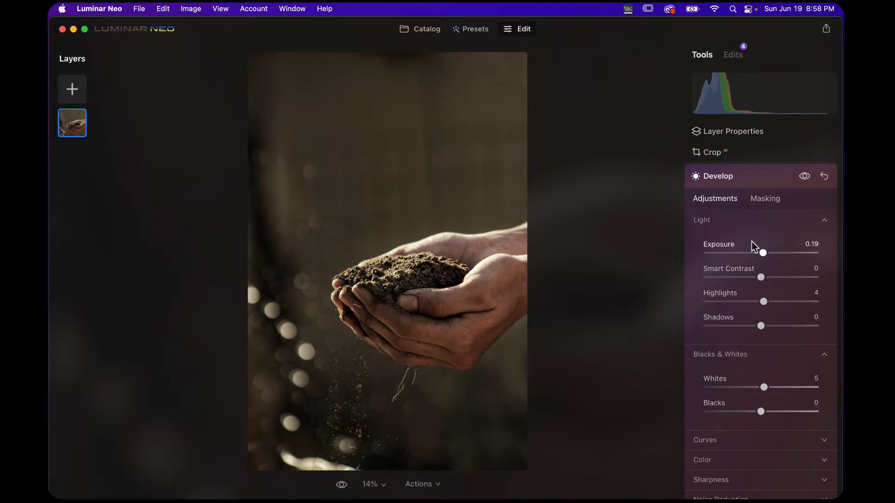
- Turn on the mask overlay for the brightening Develop adjustment and invert its mask to remove the effect from the whole photo
left_click(770, 199)
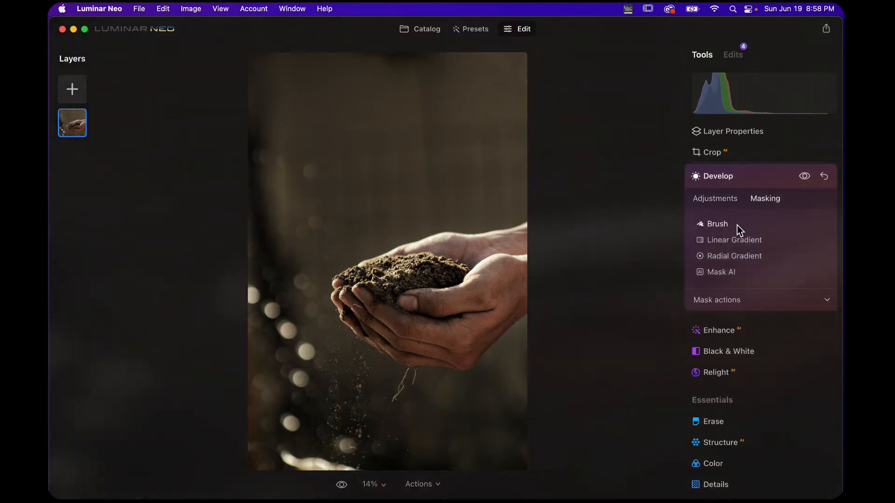
left_click(725, 300)
left_click(797, 338)
left_click(796, 324)
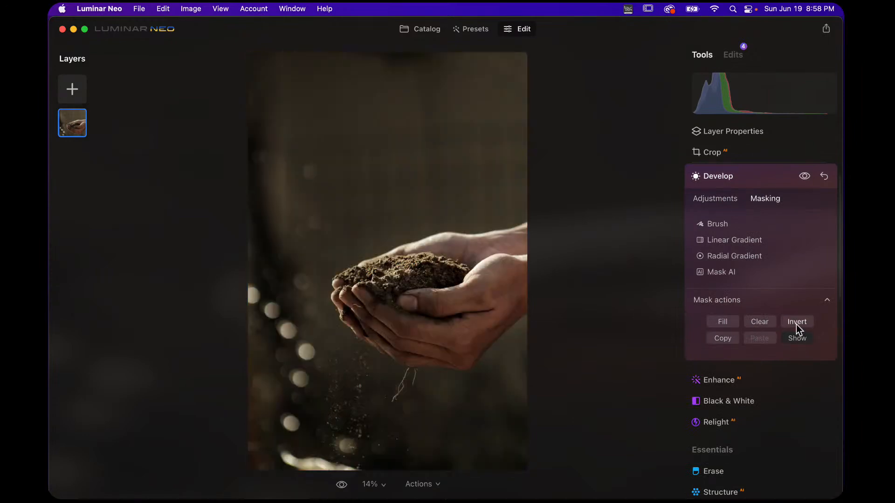
- Paint the soil and the lit tops of the hands into the mask at brush size 100 and strength 46, and hide the overlay
left_click(717, 225)
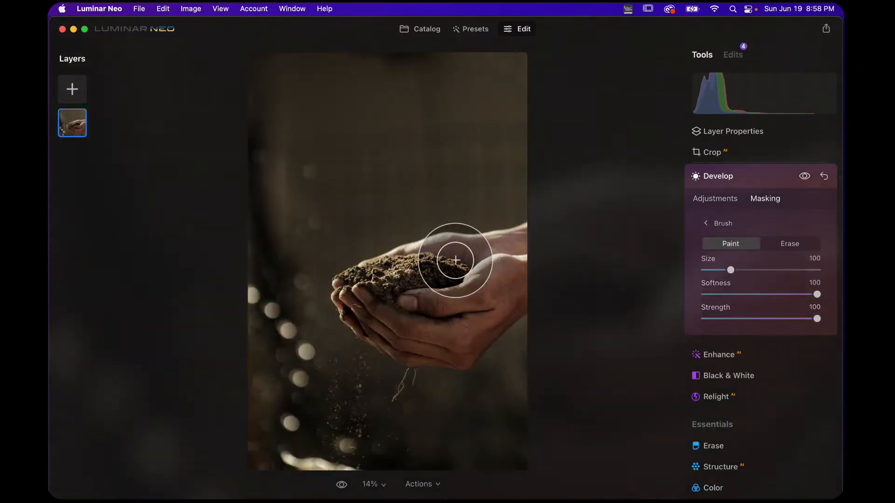
left_click_drag(814, 320, 757, 319)
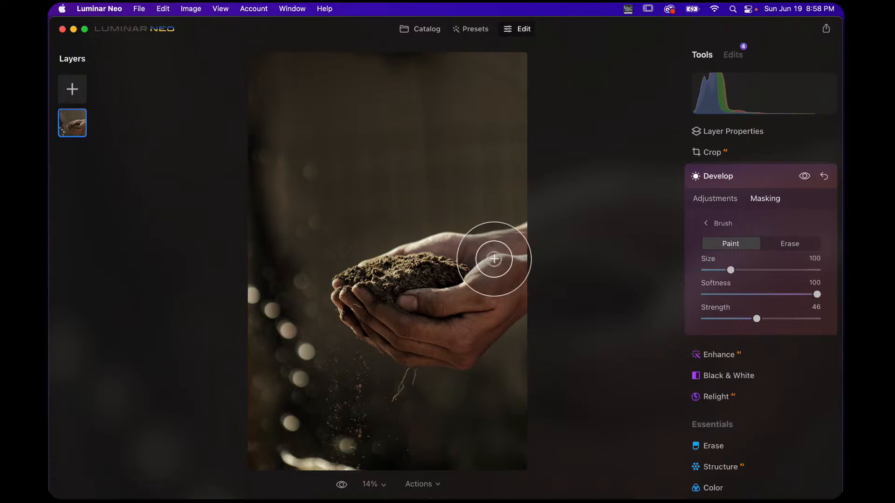
mouse_move(439, 261)
left_mouse_down()
mouse_move(378, 274)
mouse_move(515, 250)
left_mouse_up()
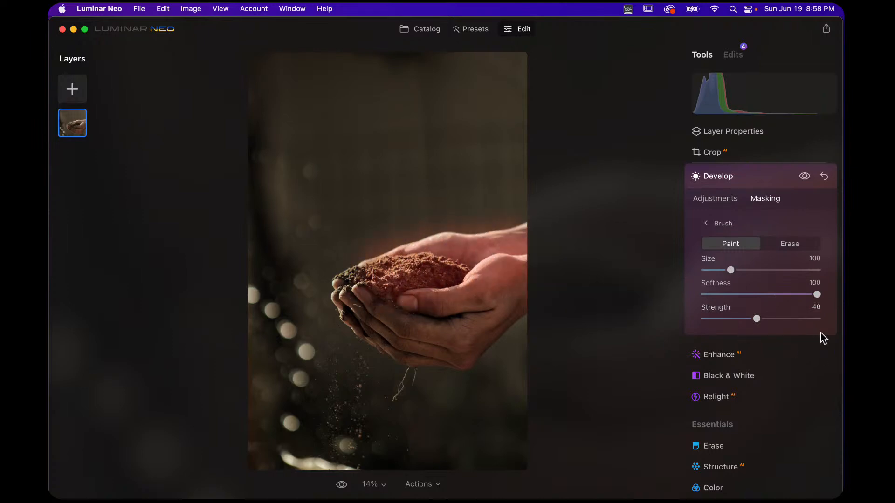
left_click(725, 224)
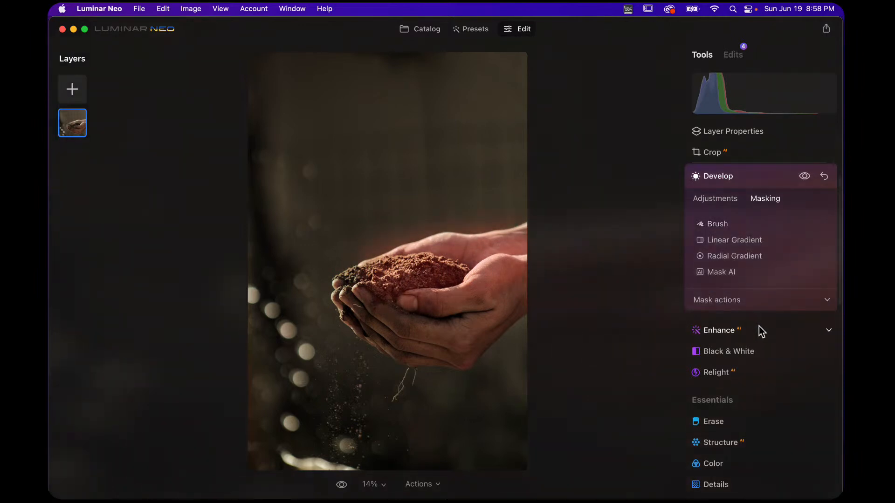
left_click(764, 299)
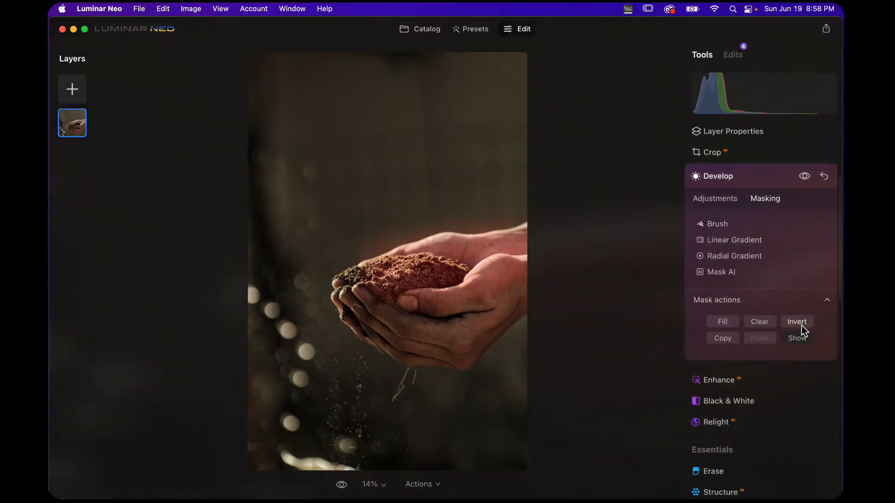
left_click(797, 338)
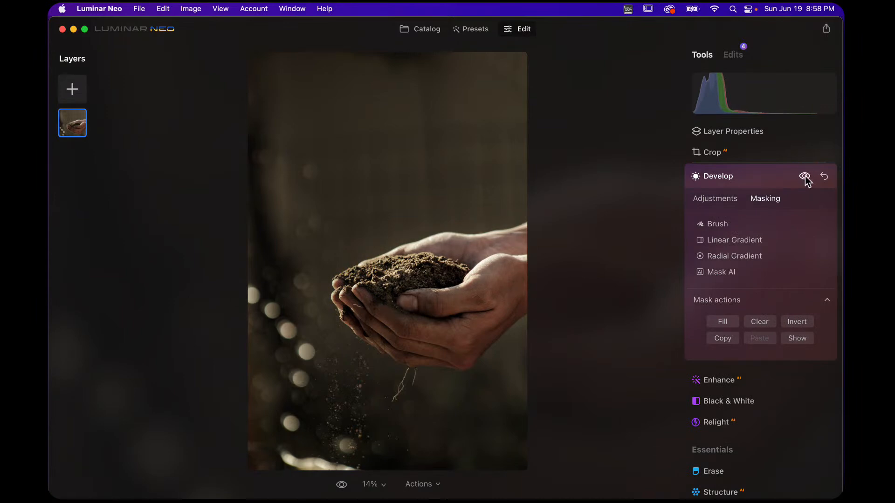
- Close the Develop adjustment and apply a Dramatic effect to the hands photo with Amount 47
left_click(753, 176)
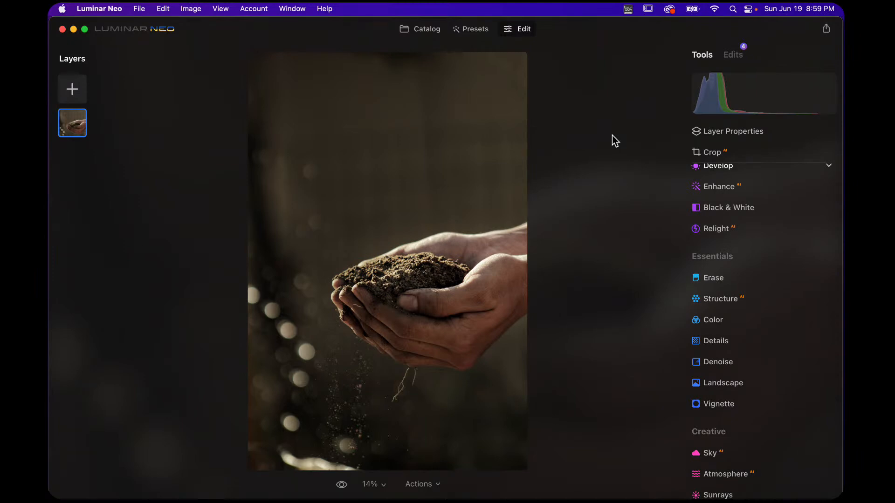
scroll(765, 272, "down", 1)
scroll(764, 273, "down", 10)
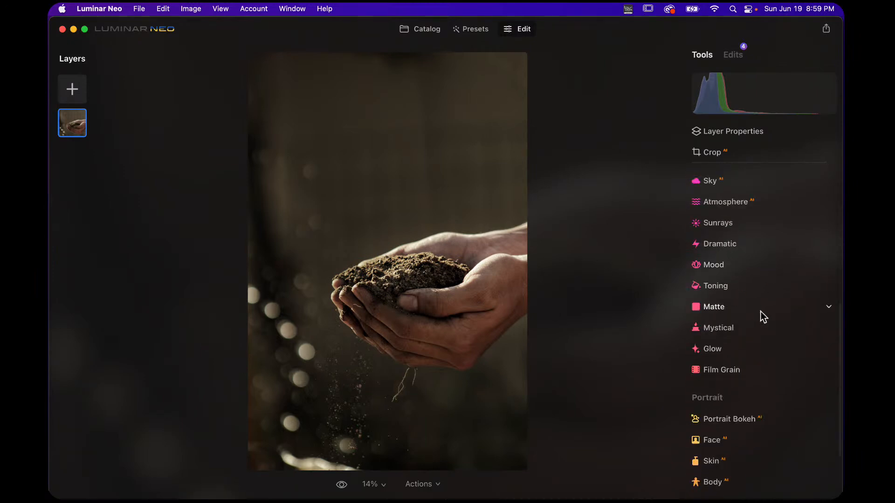
left_click(727, 247)
left_click_drag(709, 312, 750, 312)
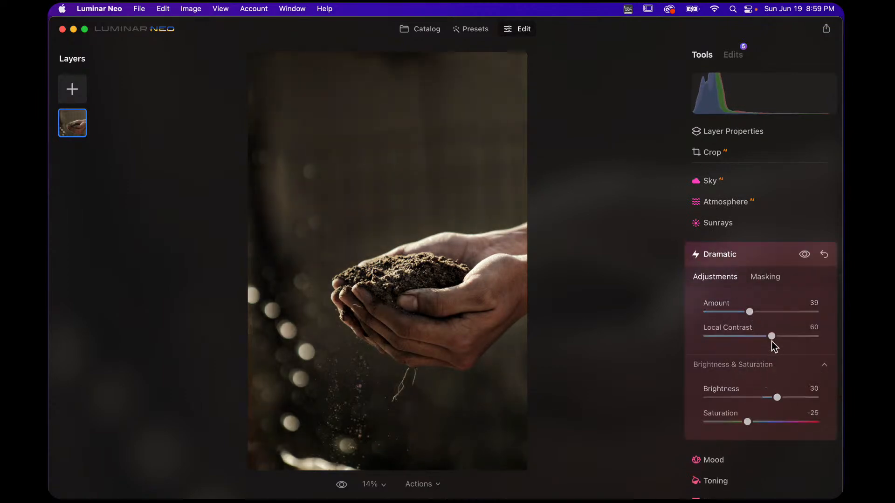
left_click_drag(751, 313, 759, 313)
- Compare the photo repeatedly with and without the Dramatic effect
left_click(805, 255)
left_click(804, 255)
left_click(804, 254)
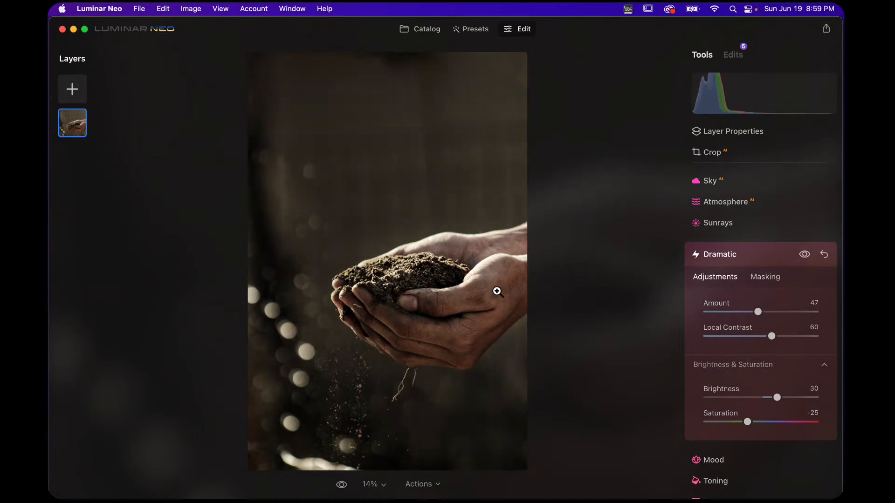
left_click(806, 255)
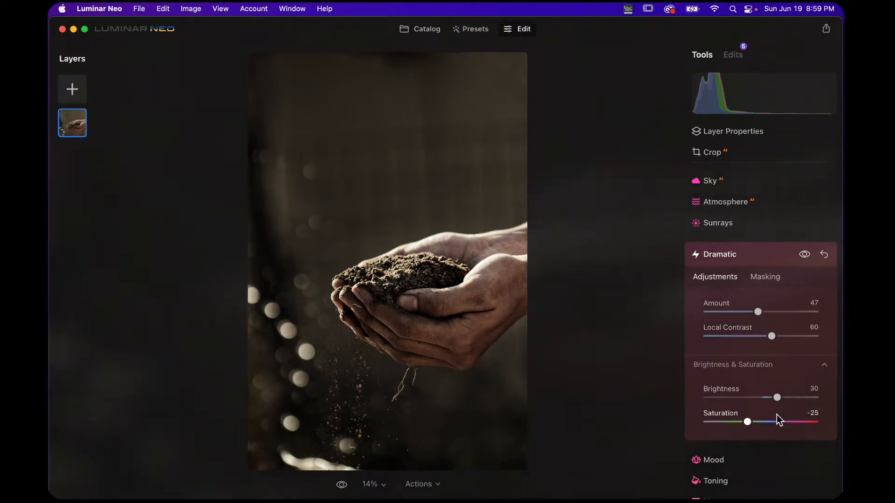
- Set the Dramatic effect's Saturation to 22, check the photo with and without it, and collapse the tool
left_click_drag(748, 423, 773, 423)
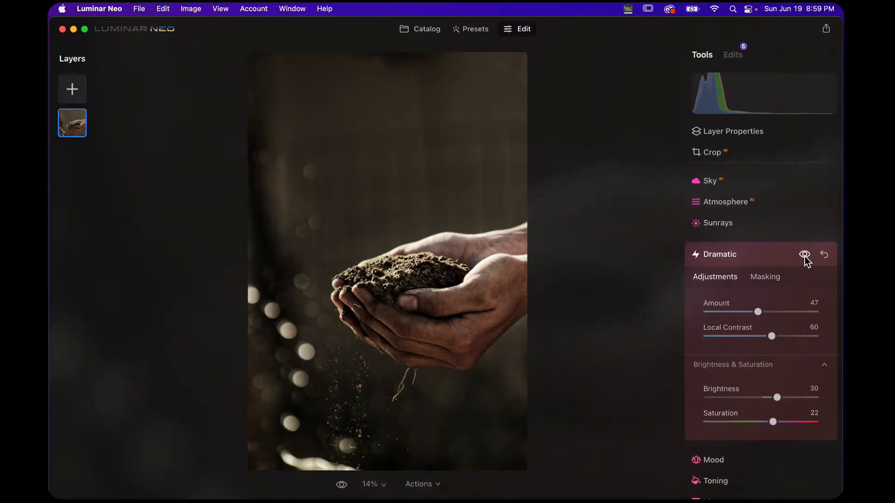
left_click(804, 256)
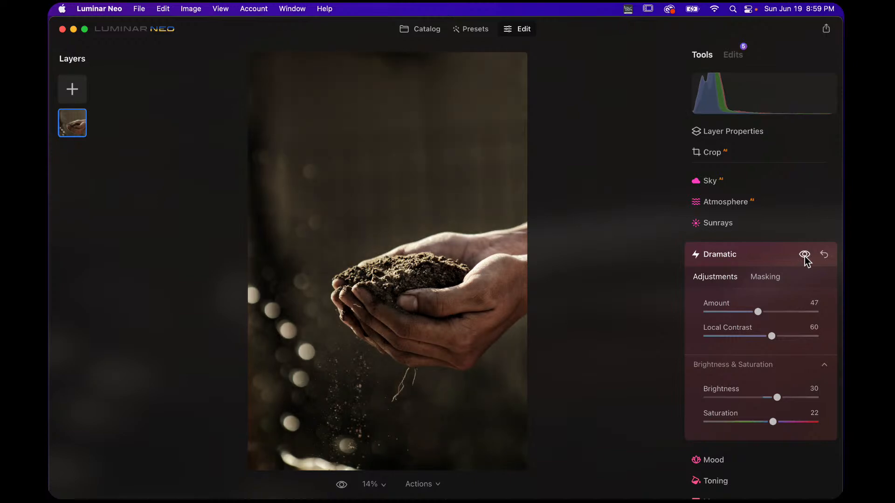
left_click(805, 256)
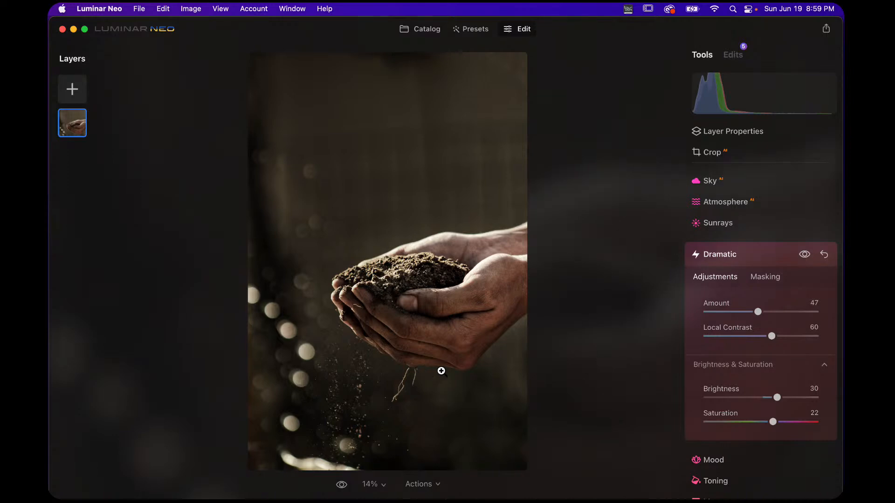
left_click(748, 255)
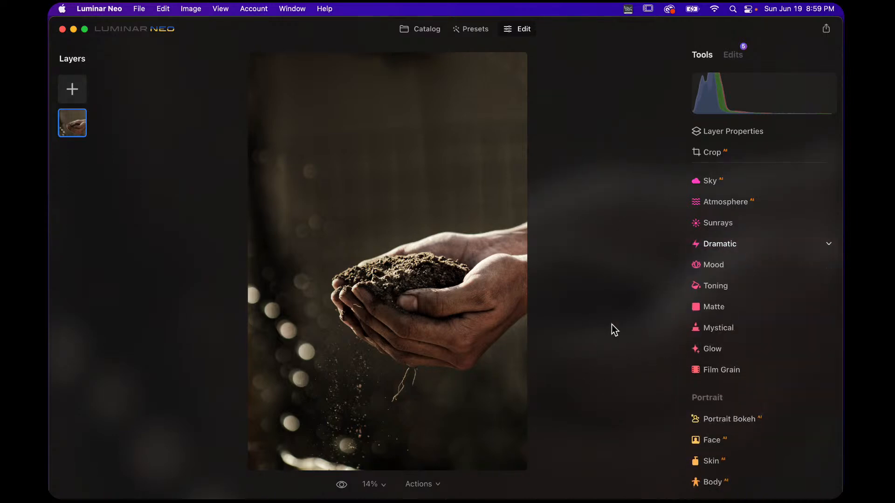
- Compare the edited hands photo with the original and return to the Manipulating Light album in the catalog
key("backslash")
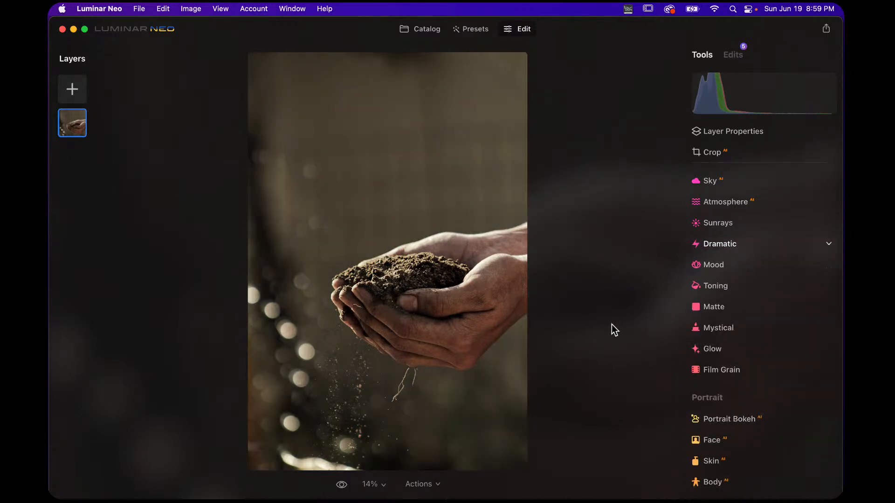
key("backslash")
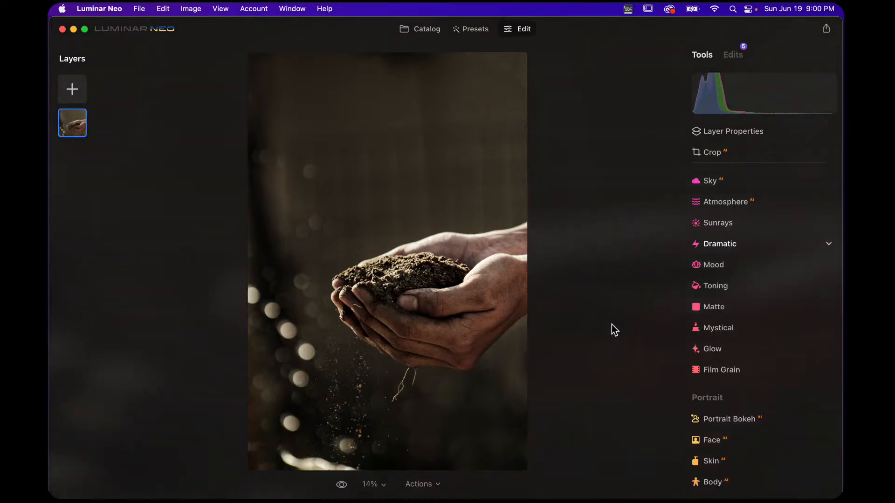
left_click(417, 30)
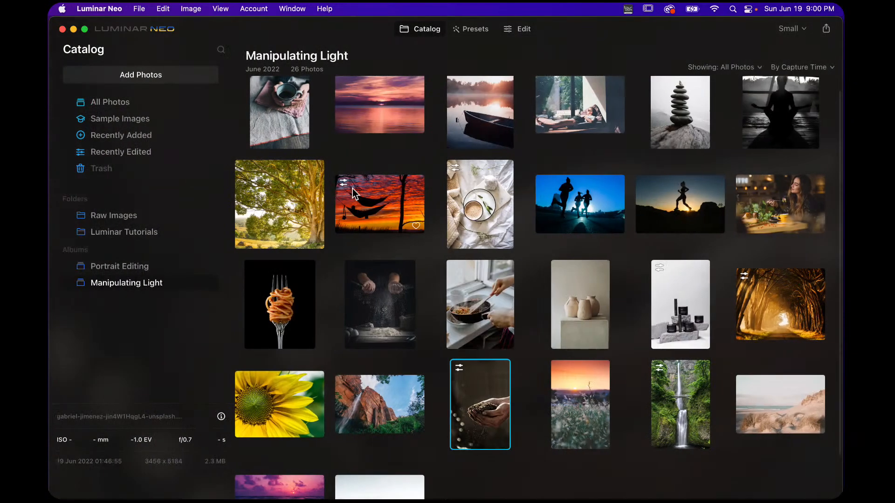